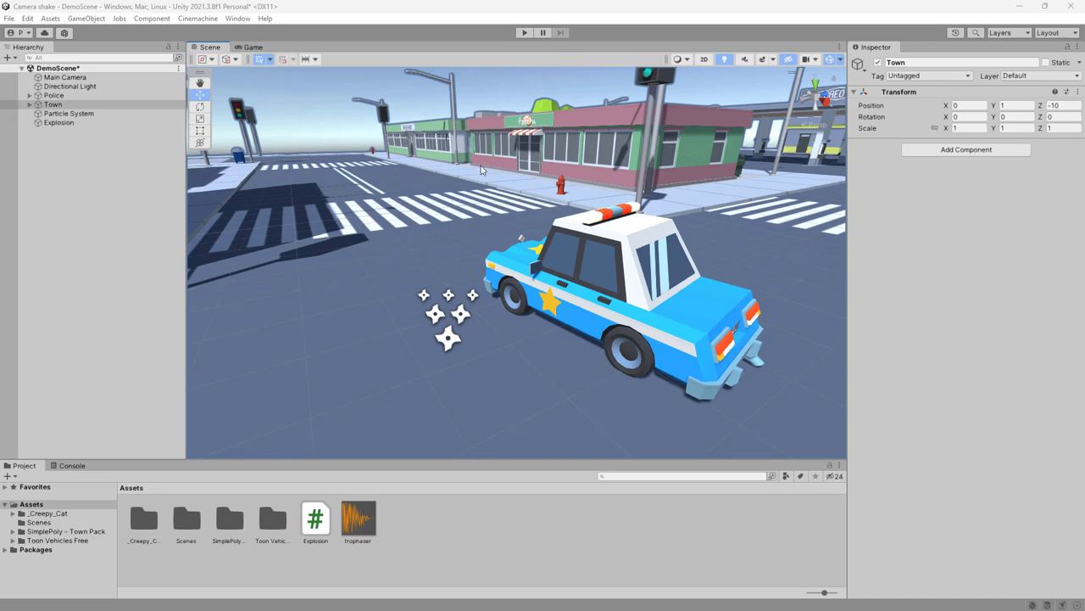
- Inspect the Police car, preview the star particle burst, then view Explosion with its Audio Source collapsed
{"action": "left_click", "coordinate": [54, 95]}
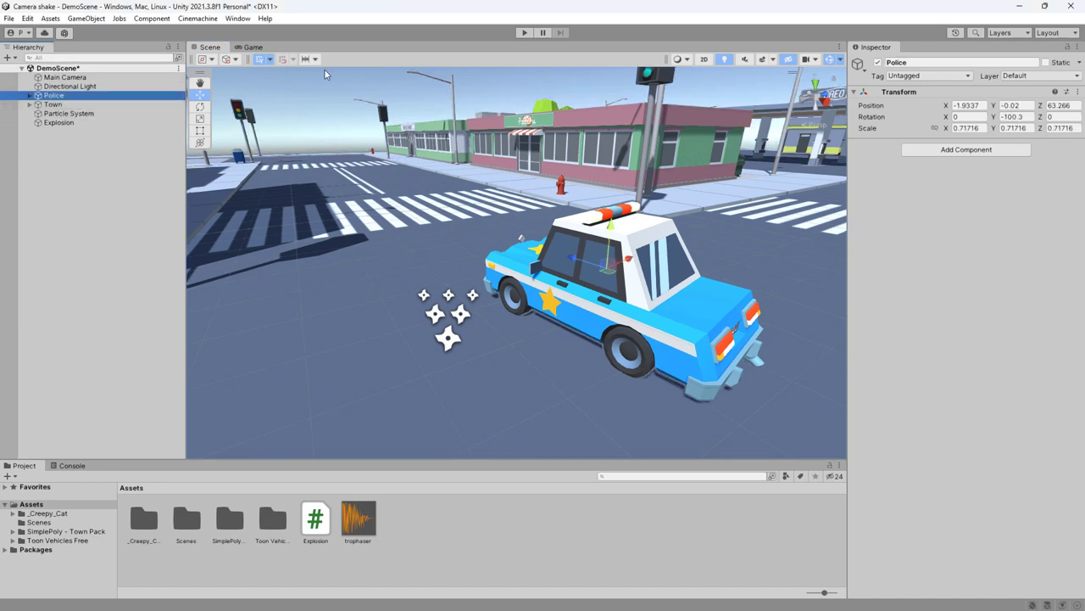
{"action": "left_click", "coordinate": [88, 116]}
{"action": "left_click", "coordinate": [737, 363]}
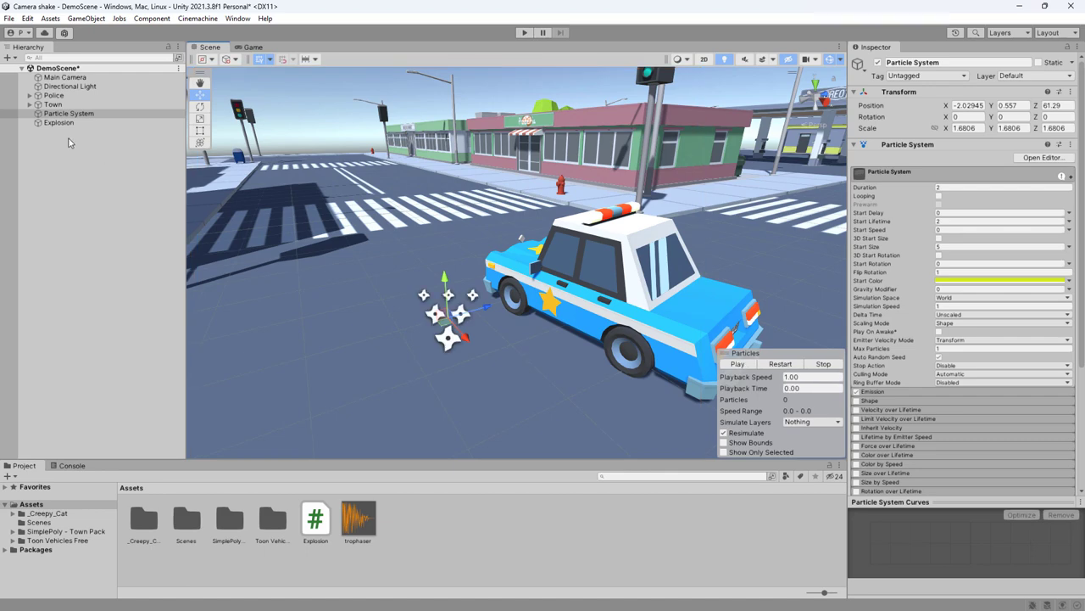
{"action": "left_click", "coordinate": [67, 125]}
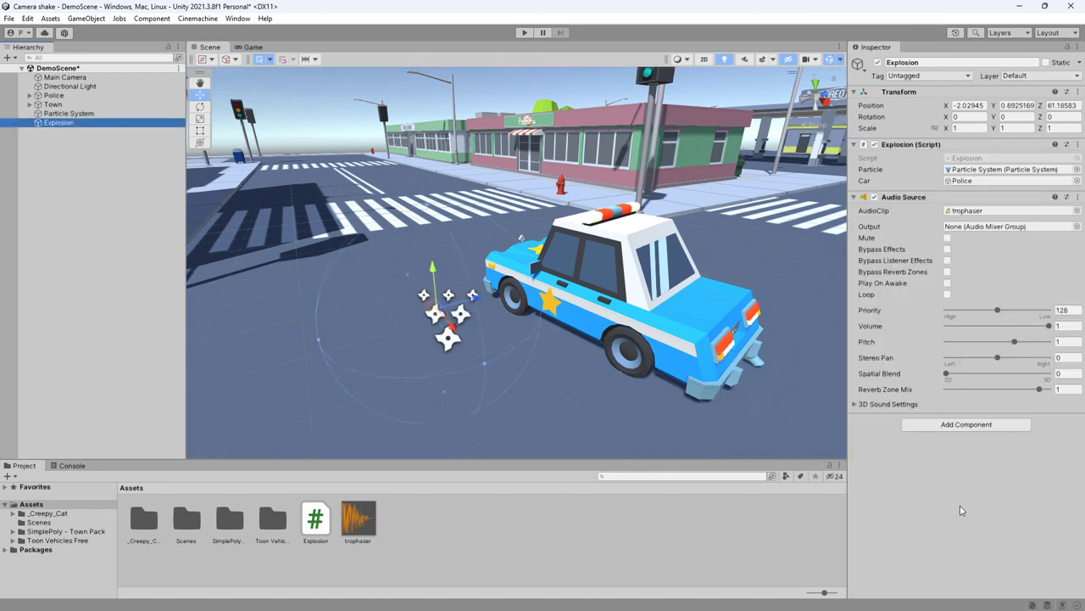
{"action": "left_click", "coordinate": [854, 198]}
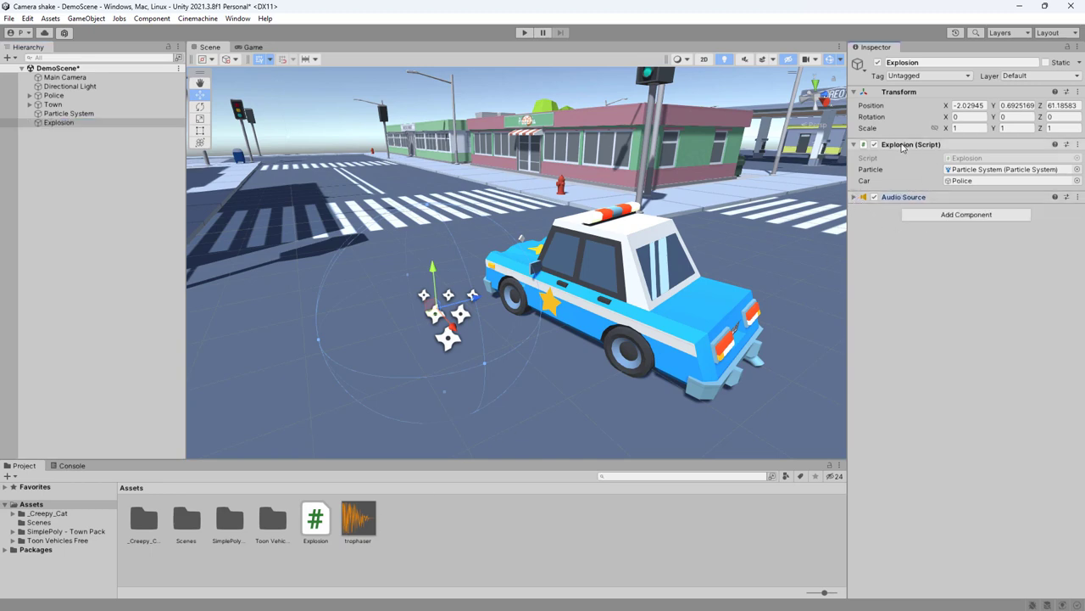
- Open Explosion.cs in Visual Studio and review its particle, car and AudioSource fields
{"action": "double_click", "coordinate": [971, 161]}
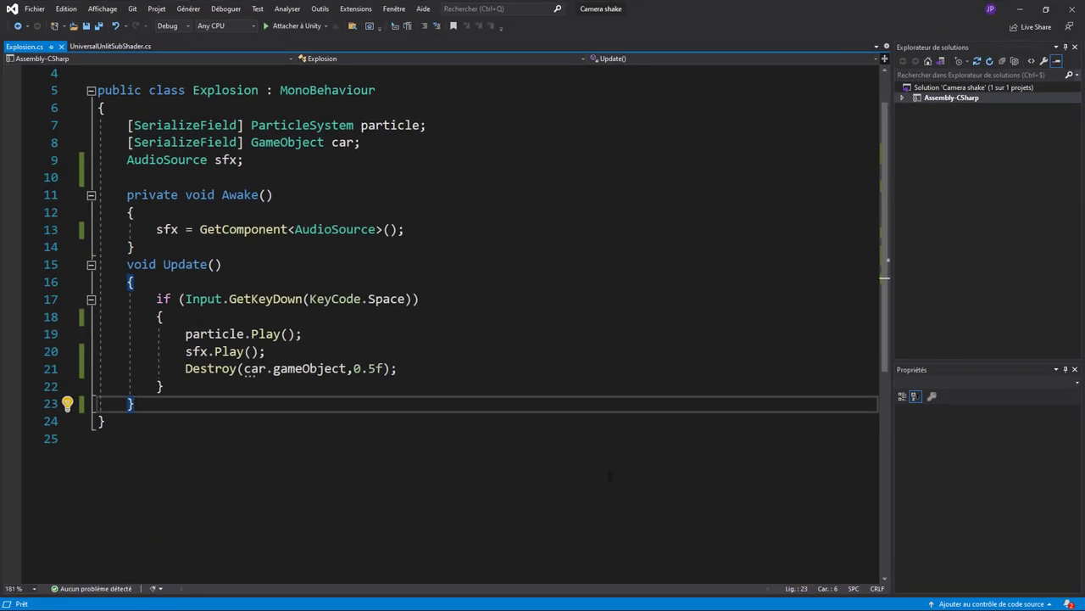
{"action": "scroll", "coordinate": [616, 396], "scroll_direction": "up", "scroll_amount": 2, "text": "ctrl"}
{"action": "scroll", "coordinate": [616, 396], "scroll_direction": "up", "scroll_amount": 1, "text": "ctrl"}
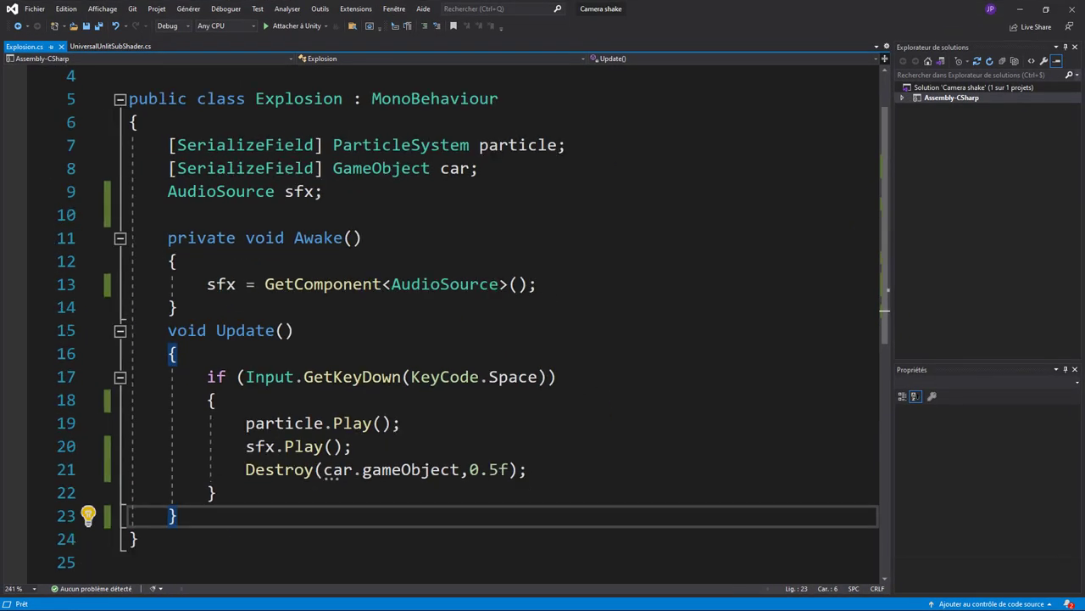
{"action": "double_click", "coordinate": [518, 145]}
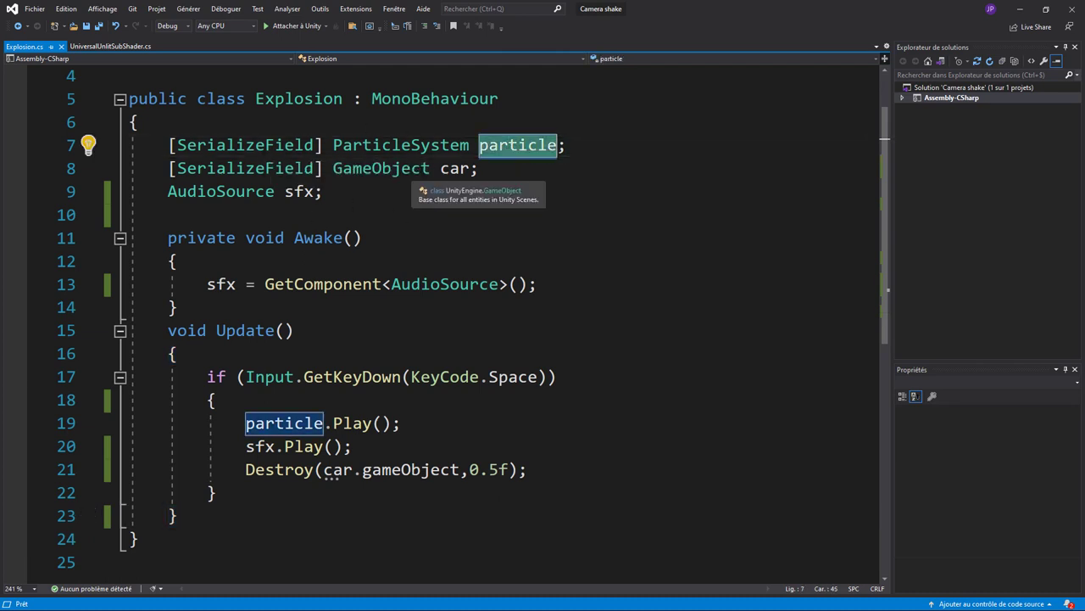
{"action": "double_click", "coordinate": [381, 167]}
{"action": "double_click", "coordinate": [220, 191]}
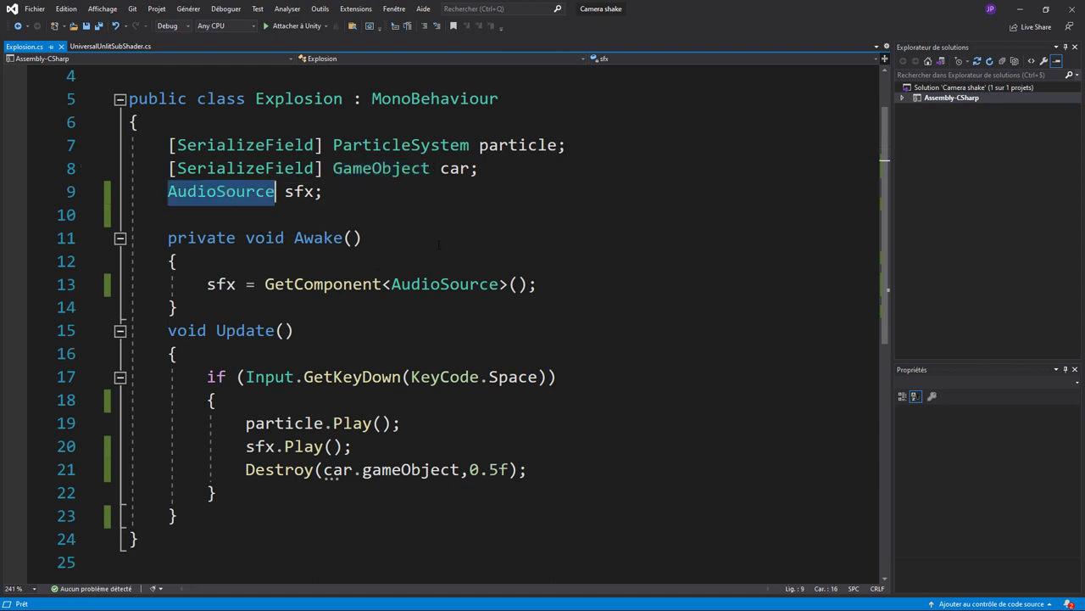
{"action": "left_click_drag", "start_coordinate": [207, 284], "coordinate": [537, 284]}
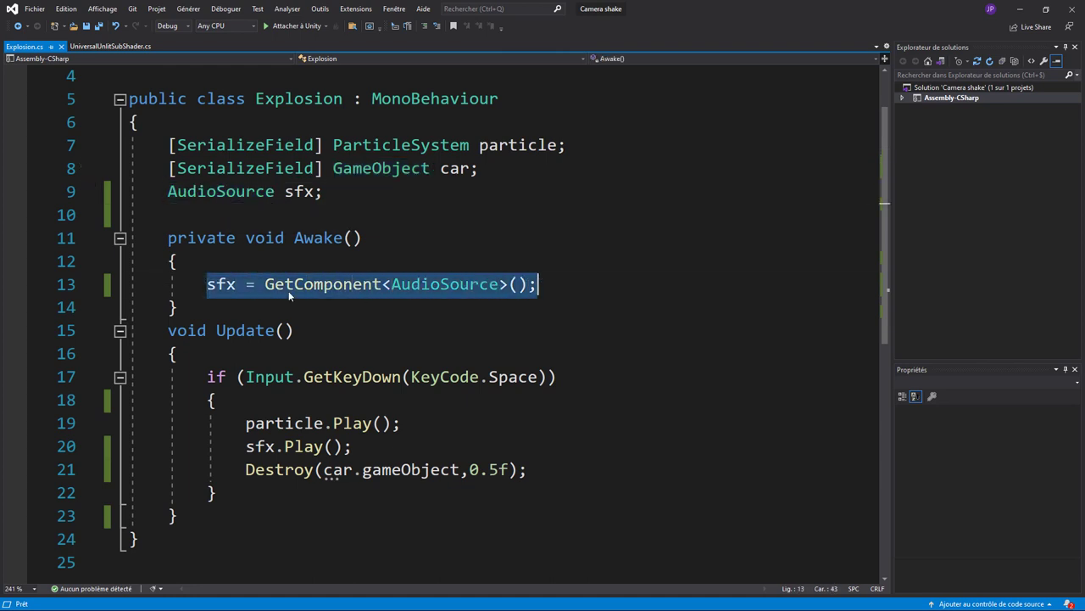
{"action": "double_click", "coordinate": [221, 284]}
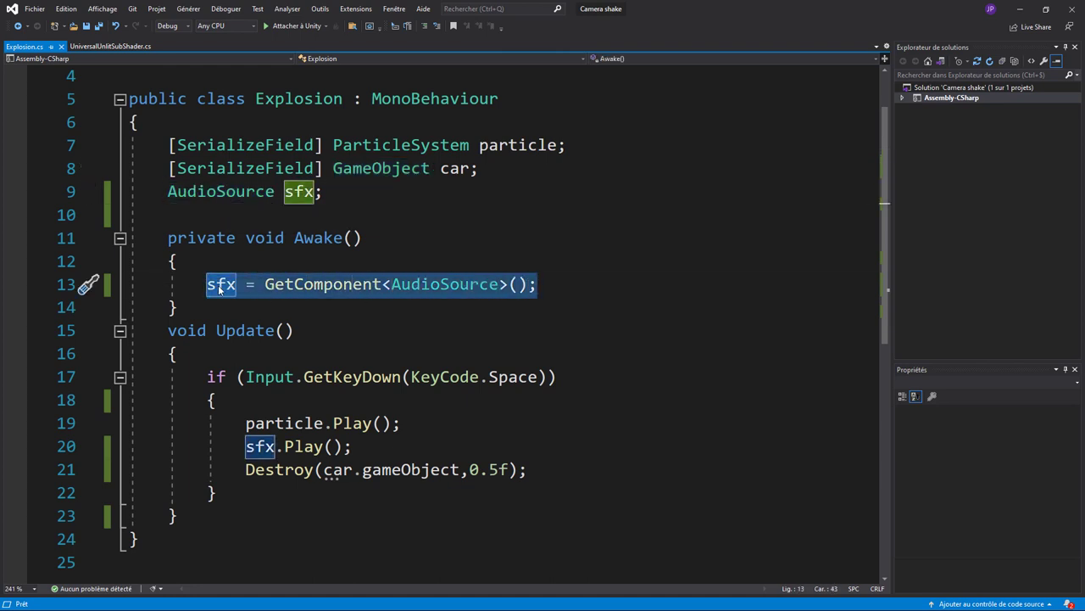
- Review Update's Space-key particle, sound and Destroy calls, then run the scene in Unity
{"action": "left_click", "coordinate": [352, 349]}
{"action": "double_click", "coordinate": [512, 376]}
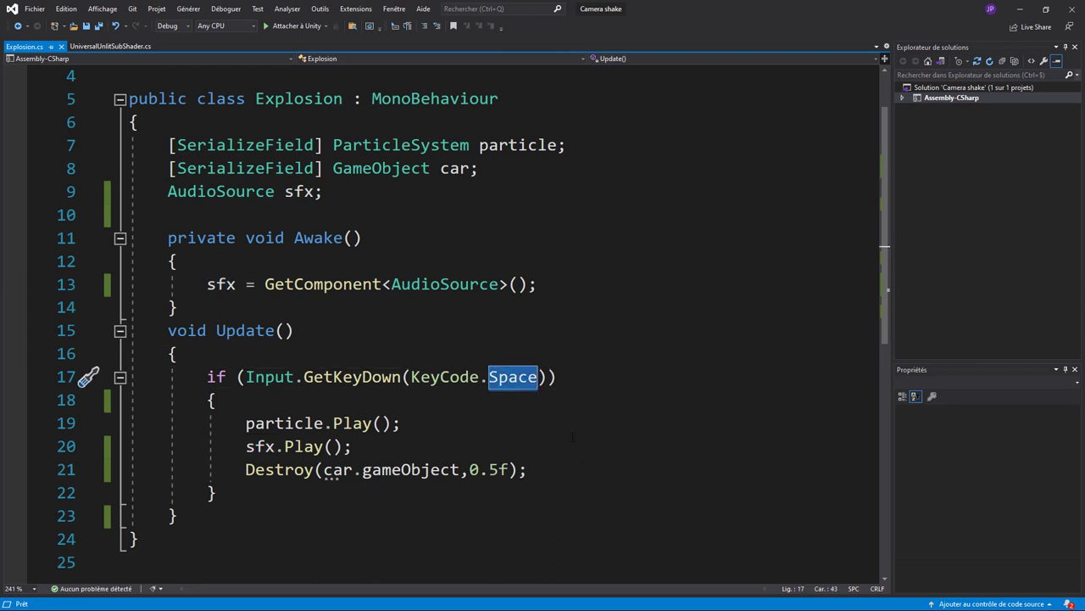
{"action": "left_click_drag", "start_coordinate": [245, 423], "coordinate": [402, 424]}
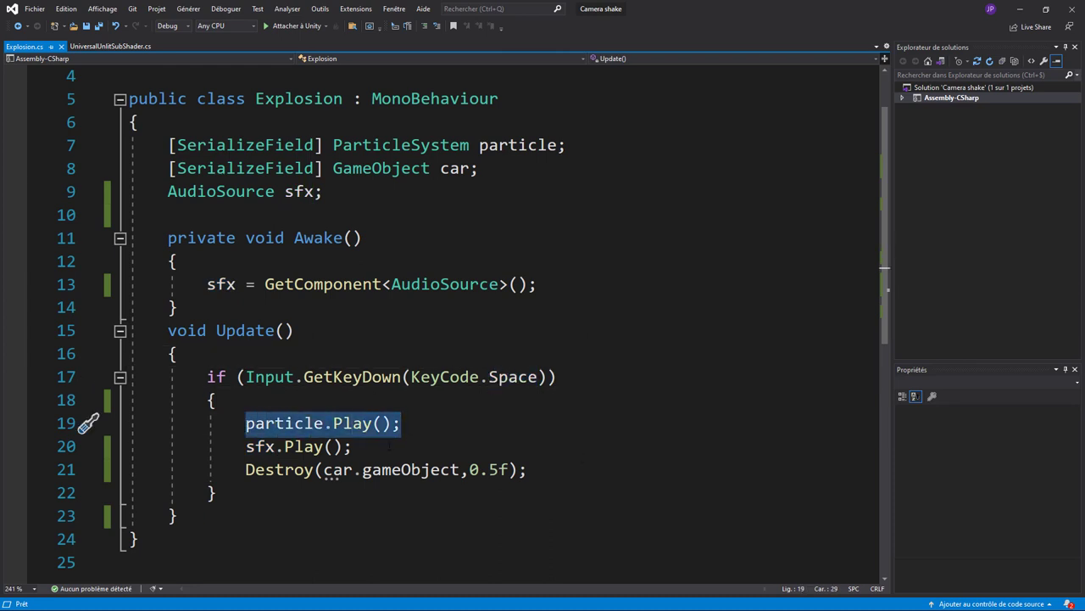
{"action": "left_click_drag", "start_coordinate": [245, 446], "coordinate": [351, 446]}
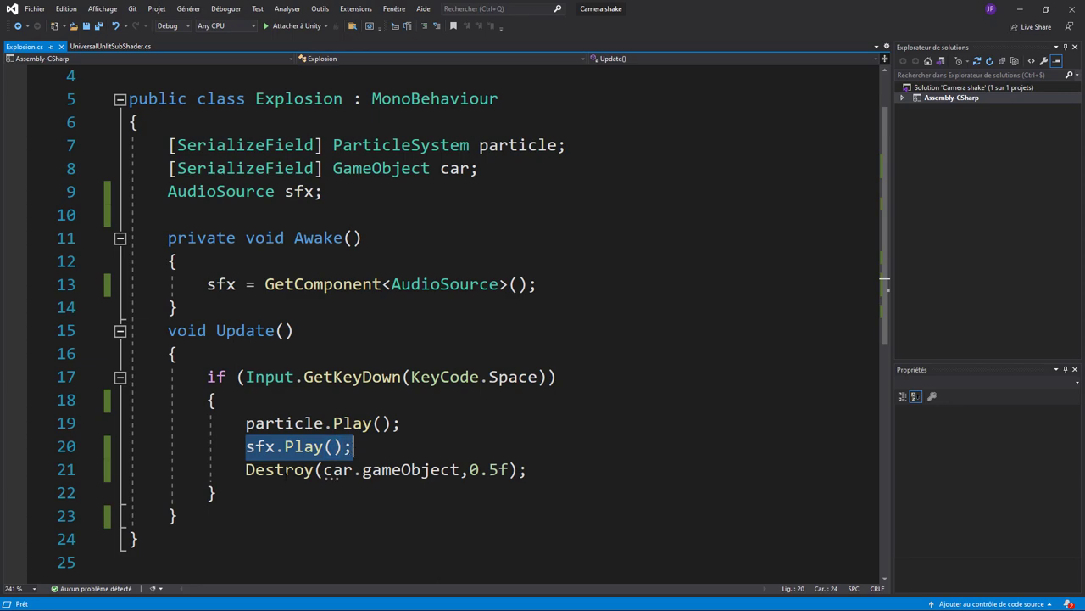
{"action": "left_click", "coordinate": [245, 469]}
{"action": "left_click_drag", "start_coordinate": [245, 469], "coordinate": [528, 469]}
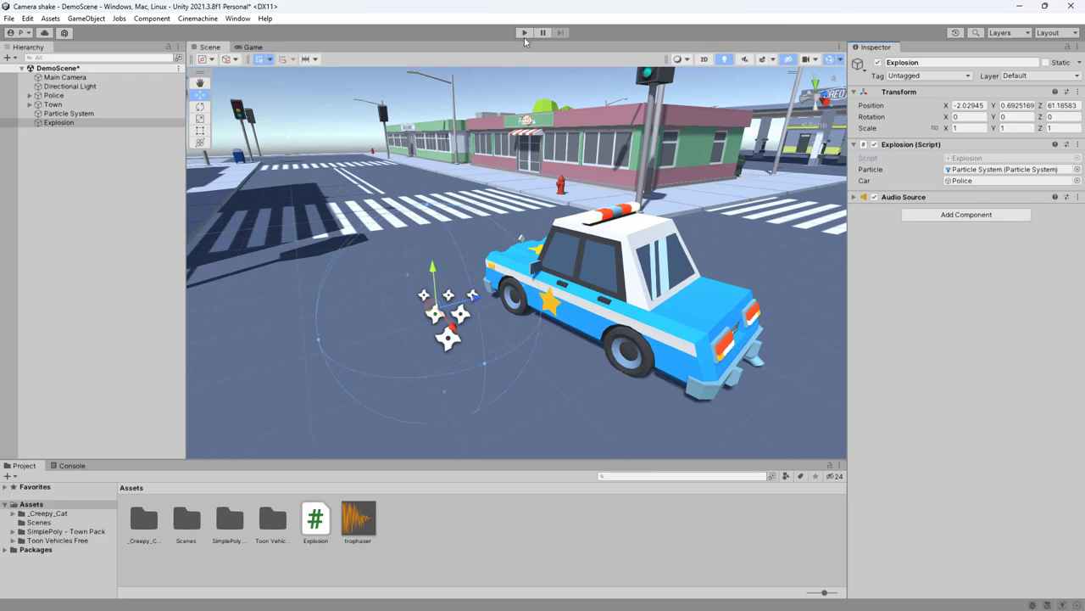
{"action": "left_click", "coordinate": [525, 37]}
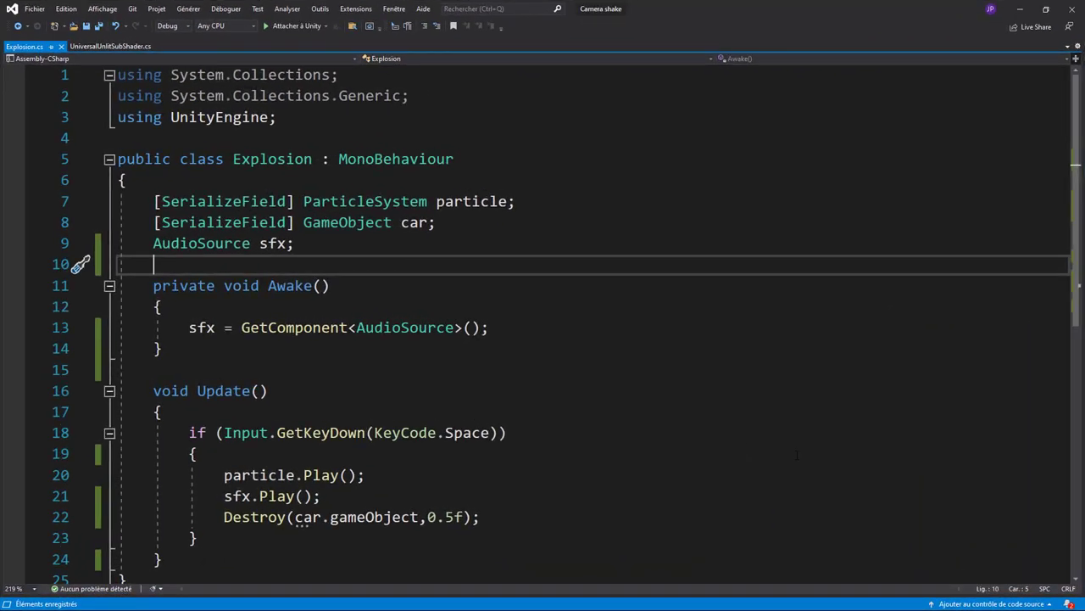
- Add [SerializeField] float amplitude = 0.1f; and [SerializeField] float suration = 10f; below the AudioSource field
{"action": "key", "text": "Return"}
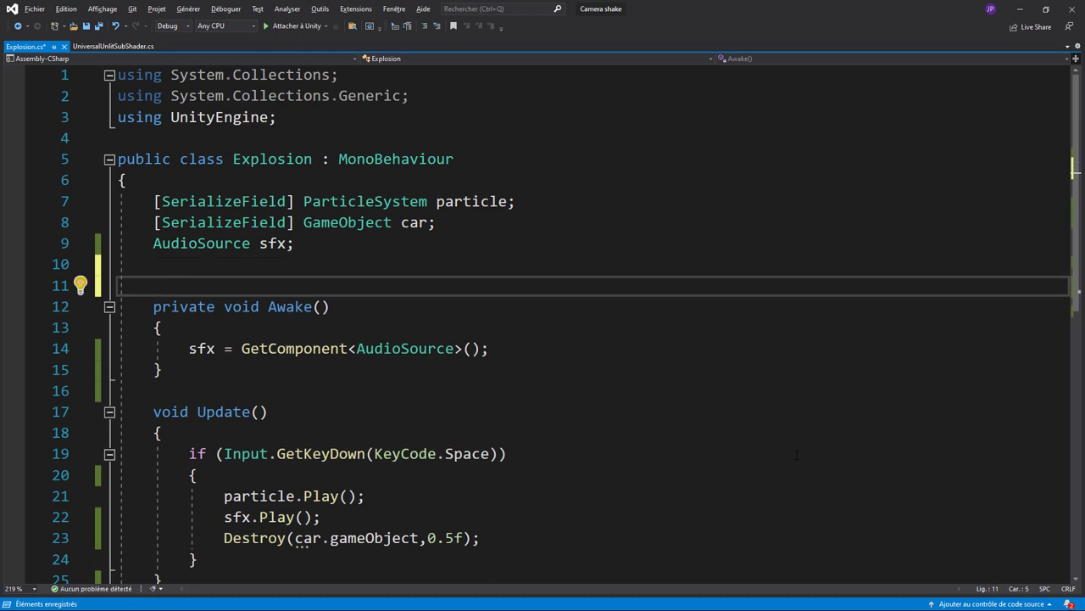
{"action": "type", "text": "[ser"}
{"action": "key", "text": "Tab"}
{"action": "type", "text": "]"}
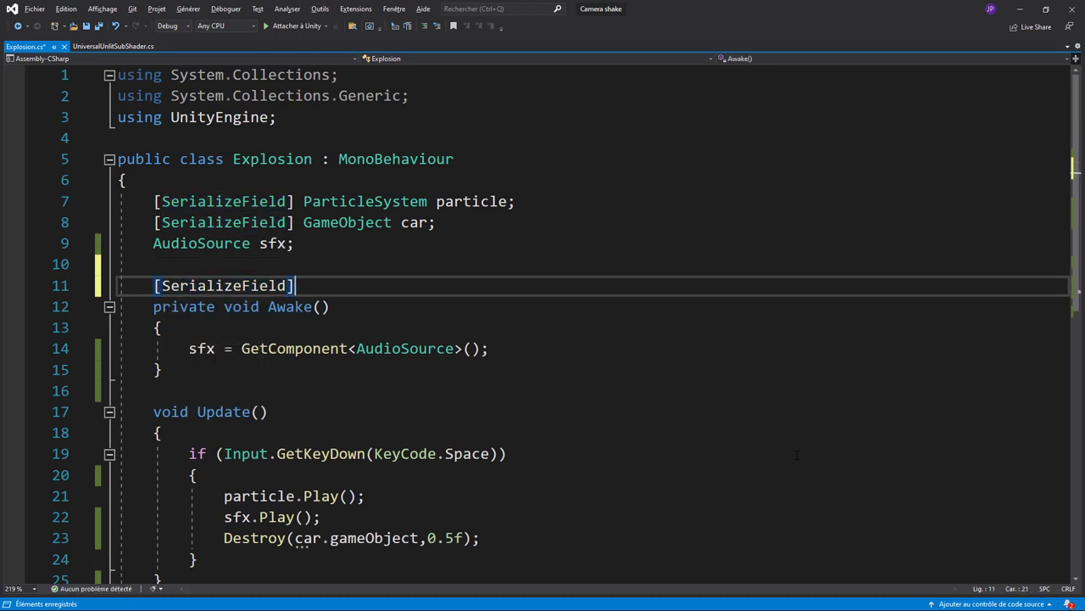
{"action": "type", "text": " flao"}
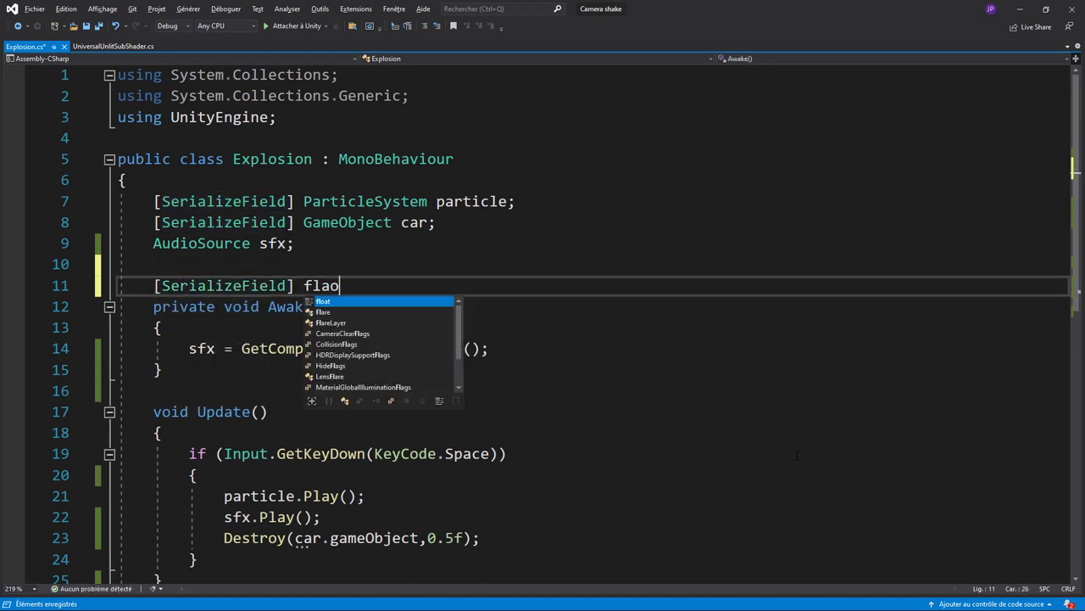
{"action": "type", "text": "t"}
{"action": "key", "text": "BackSpace"}
{"action": "key", "text": "BackSpace"}
{"action": "key", "text": "BackSpace"}
{"action": "type", "text": "o"}
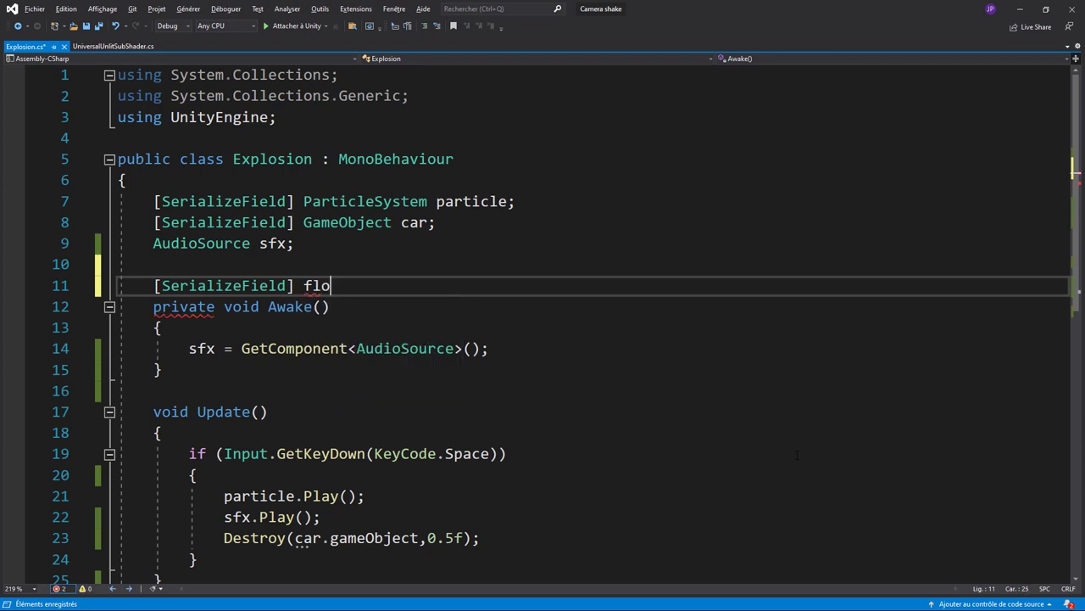
{"action": "type", "text": "at "}
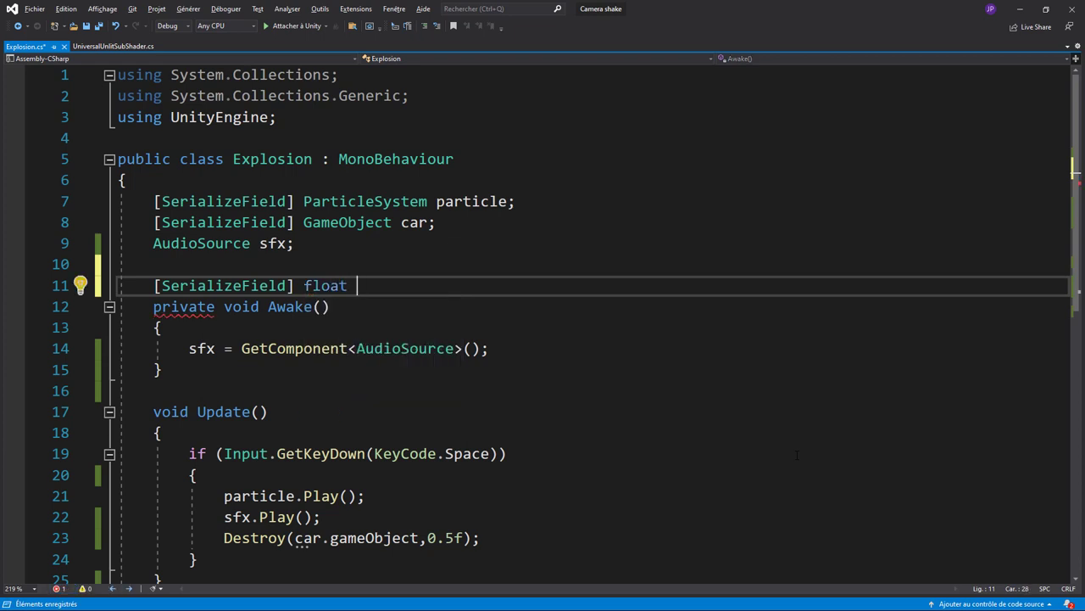
{"action": "type", "text": "amplitude "}
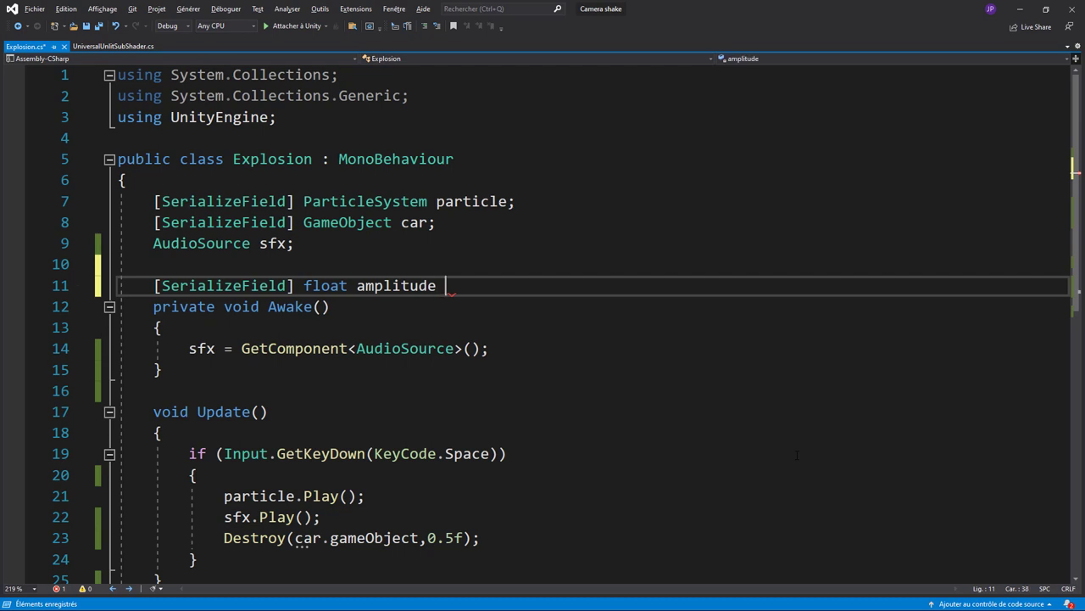
{"action": "type", "text": "= 0.1f"}
{"action": "type", "text": ";"}
{"action": "key", "text": "Return"}
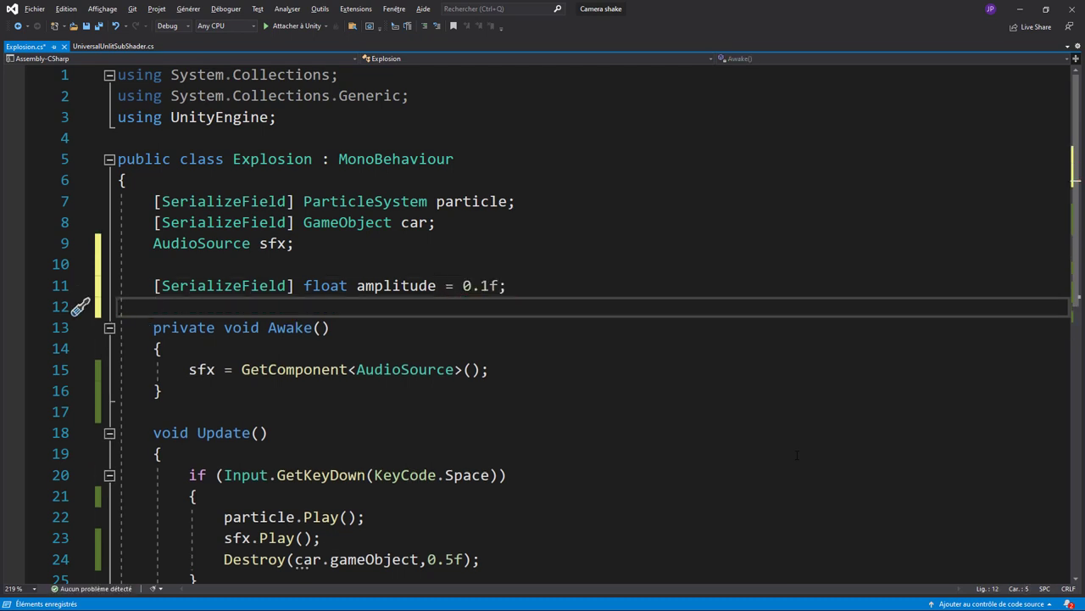
{"action": "type", "text": "[Ser] "}
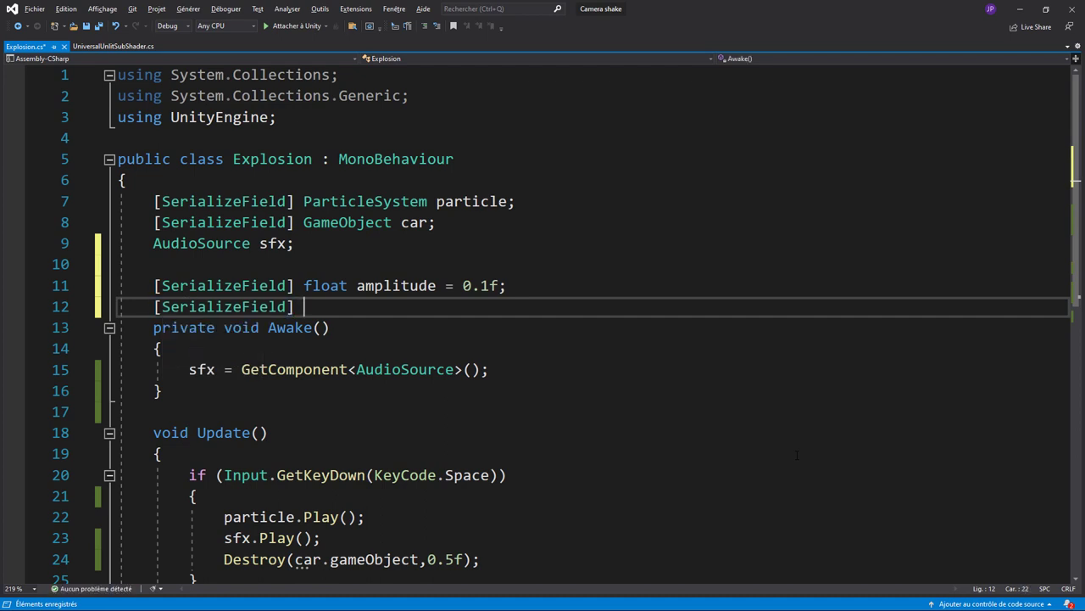
{"action": "type", "text": "float "}
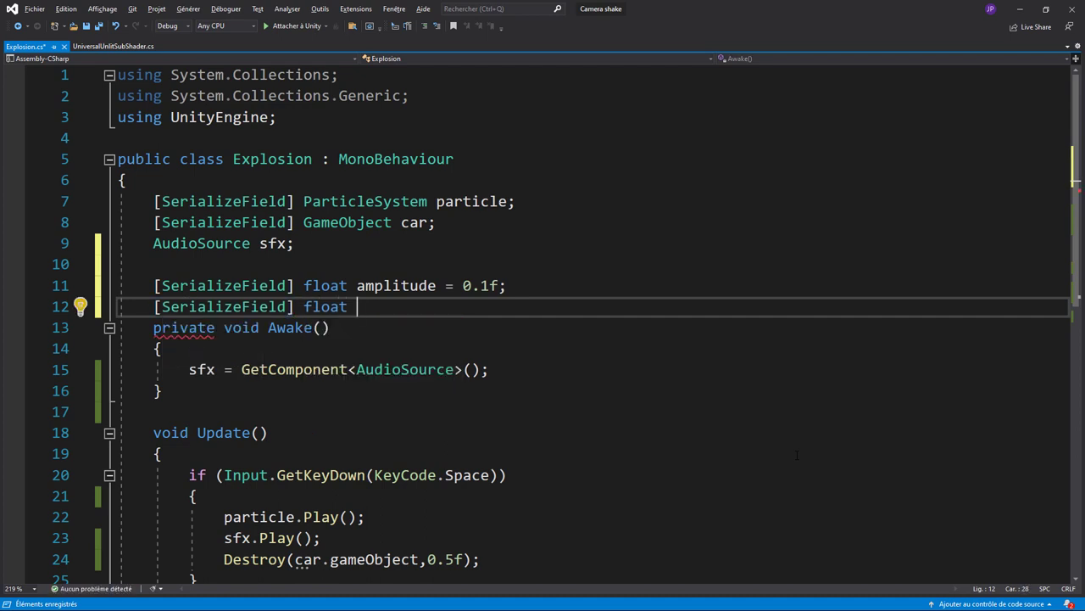
{"action": "type", "text": "suration "}
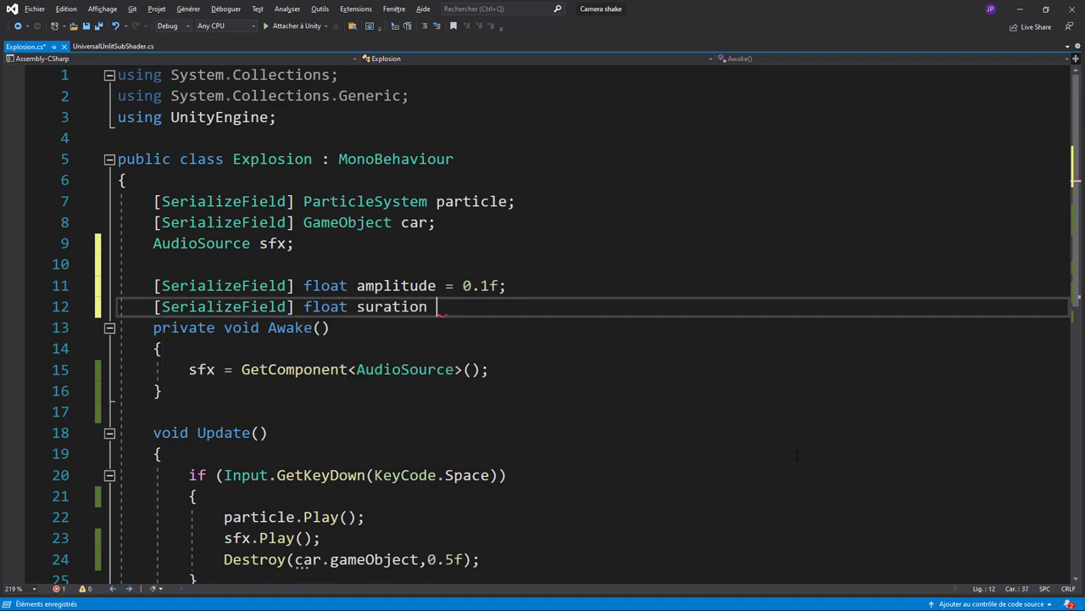
{"action": "type", "text": "=10f"}
{"action": "type", "text": ";"}
{"action": "key", "text": "Return"}
{"action": "scroll", "coordinate": [323, 380], "scroll_direction": "down", "scroll_amount": 4}
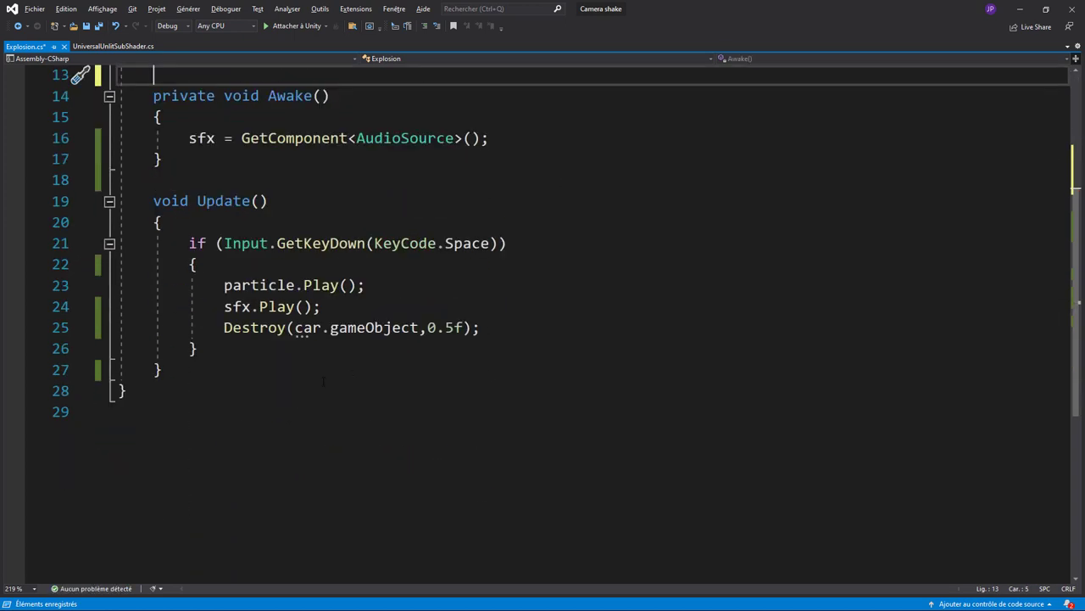
{"action": "scroll", "coordinate": [303, 338], "scroll_direction": "up", "scroll_amount": 1}
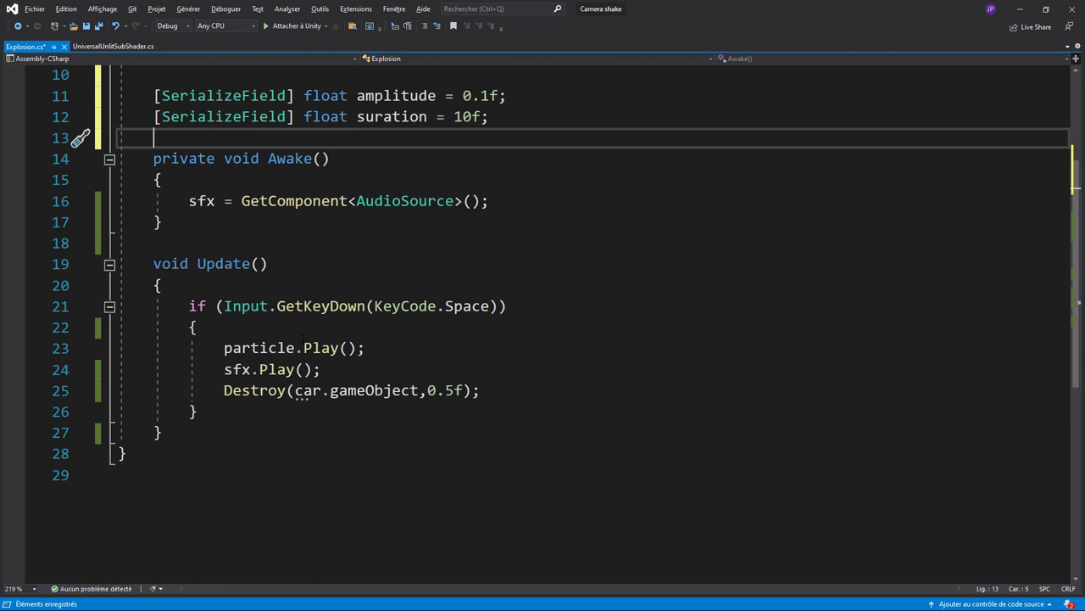
- Declare an IEnumerator Shake(float delay) coroutine with an open body after Update
{"action": "mouse_move", "coordinate": [303, 399]}
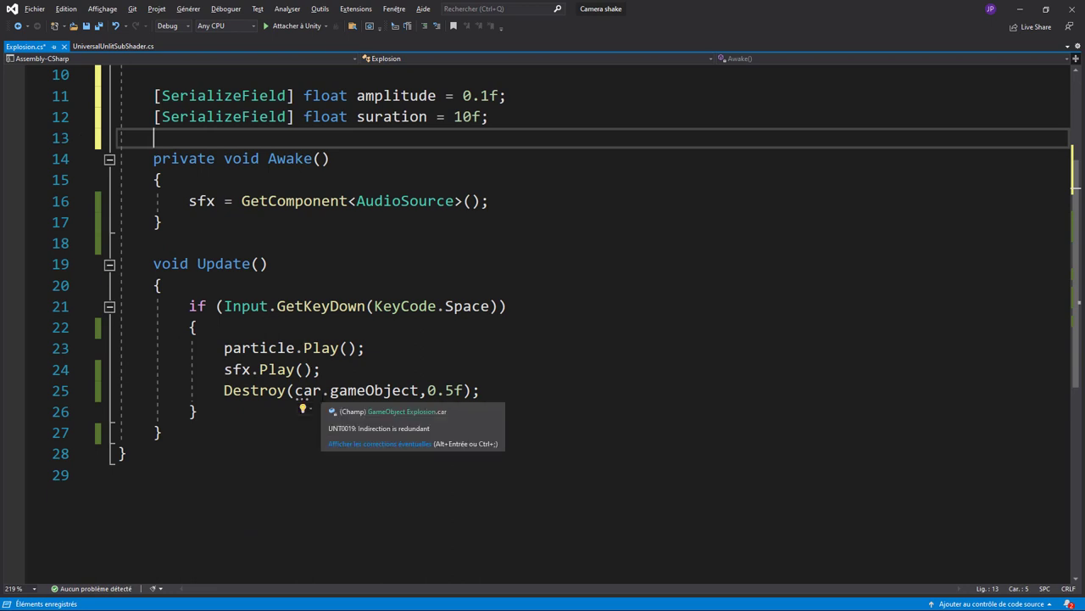
{"action": "left_click", "coordinate": [294, 434]}
{"action": "key", "text": "Return"}
{"action": "key", "text": "Return"}
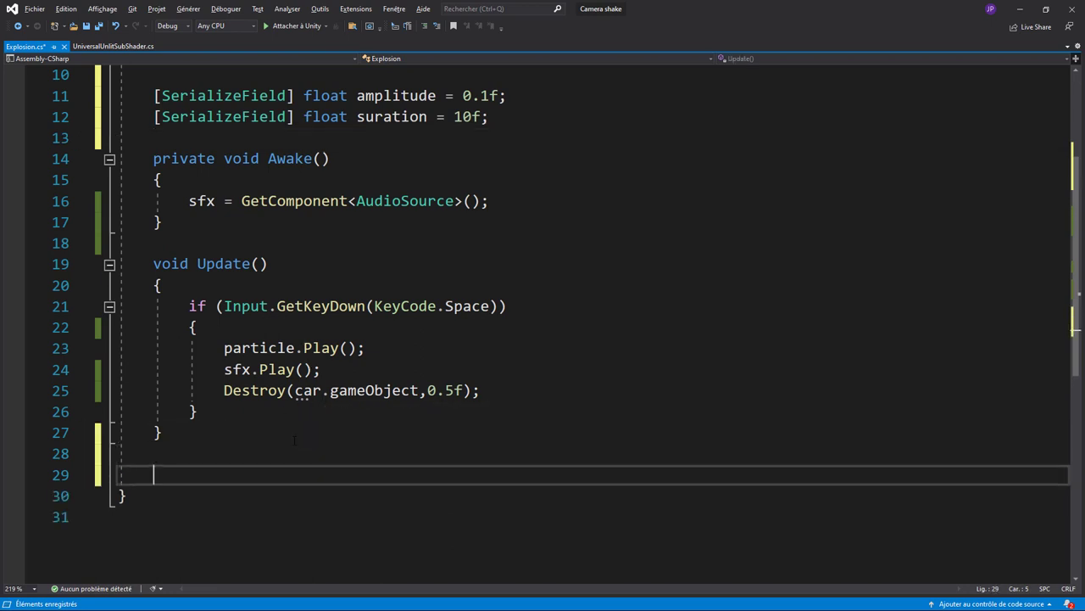
{"action": "type", "text": "IEnumerator"}
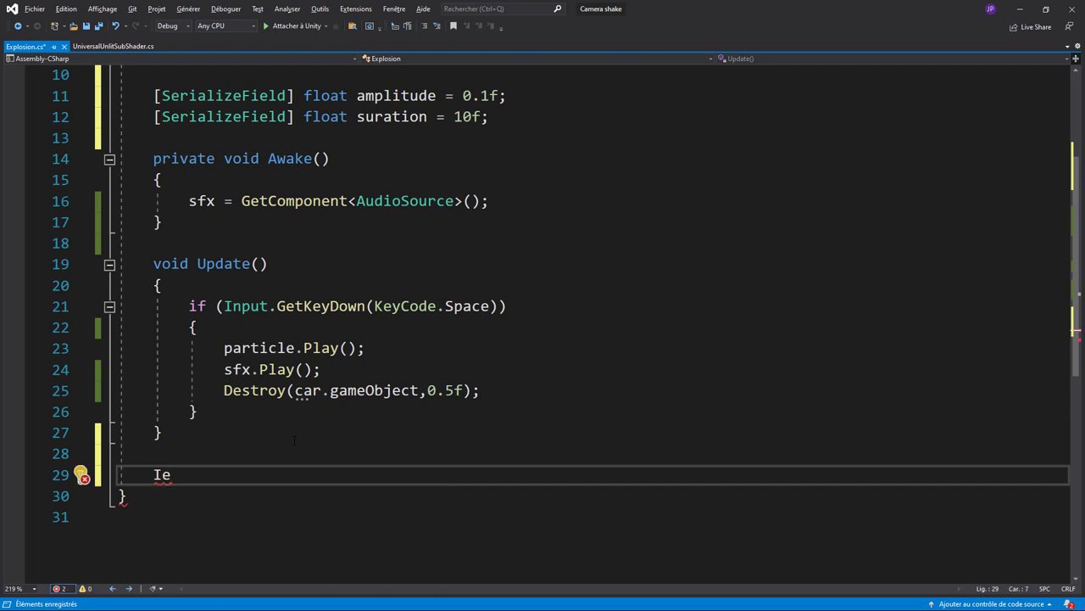
{"action": "type", "text": " Shak"}
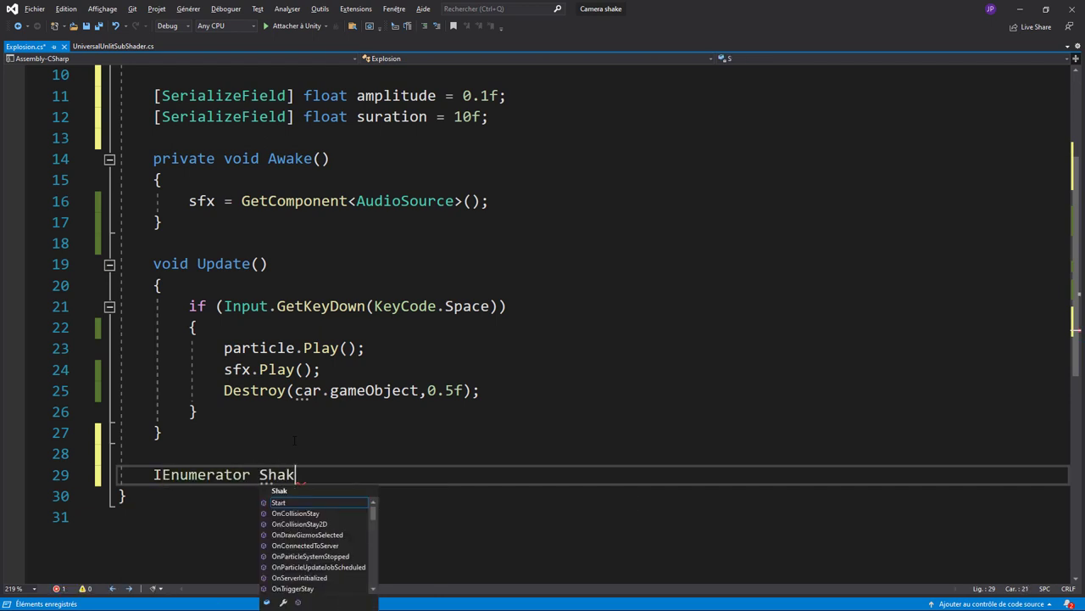
{"action": "type", "text": "e("}
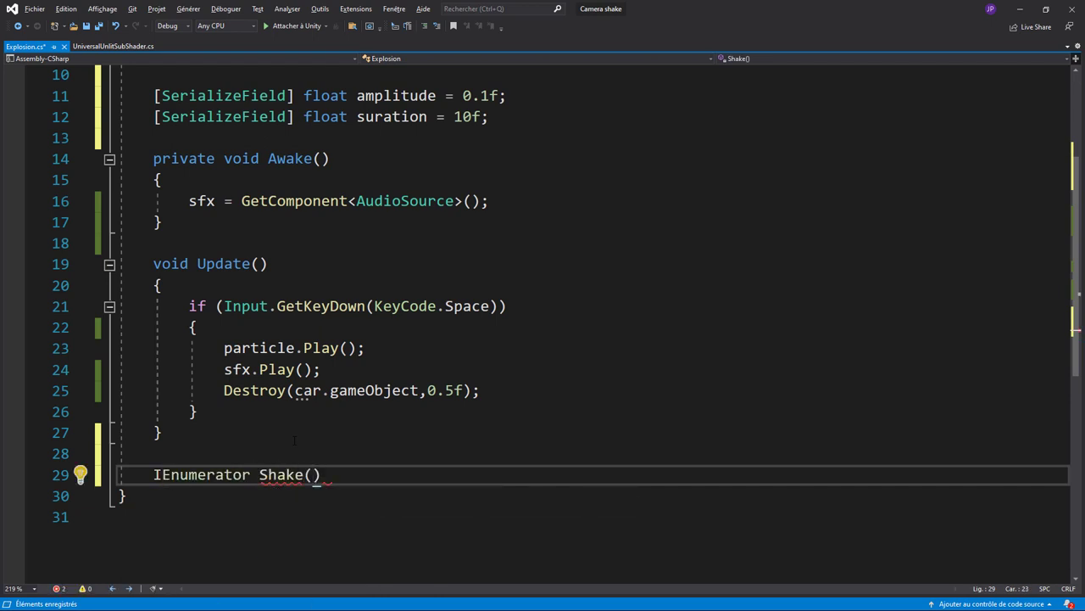
{"action": "type", "text": "float "}
{"action": "type", "text": "del"}
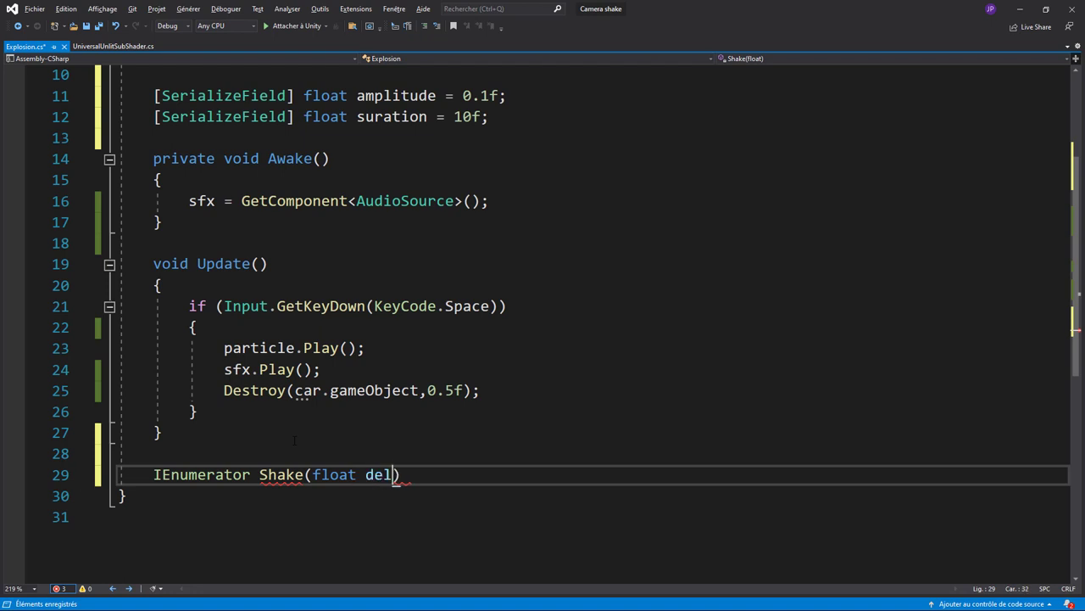
{"action": "type", "text": "ay)"}
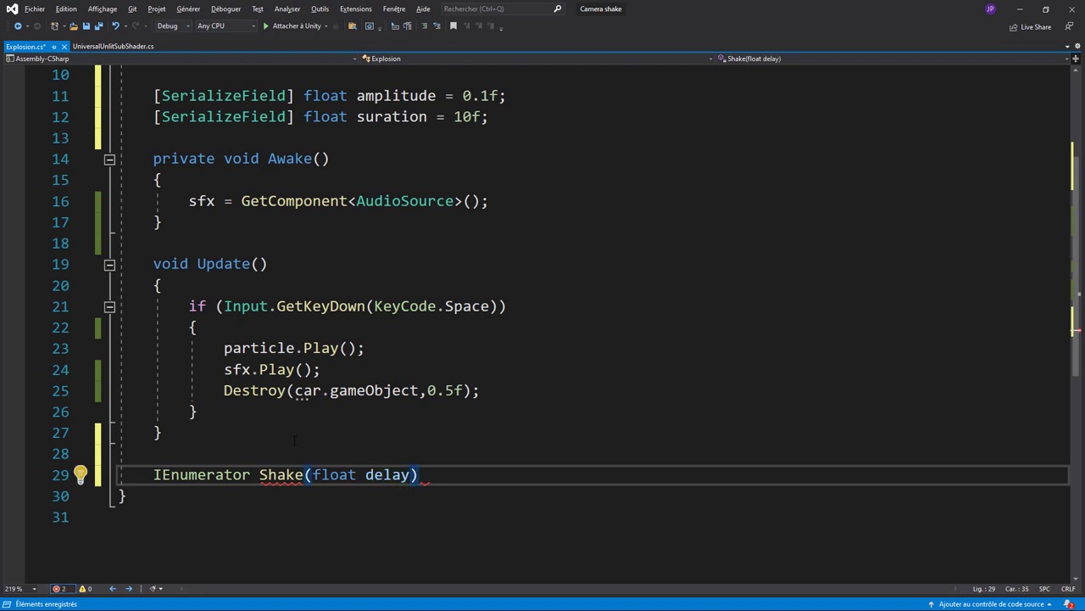
{"action": "key", "text": "Return"}
{"action": "type", "text": "{"}
{"action": "key", "text": "Return"}
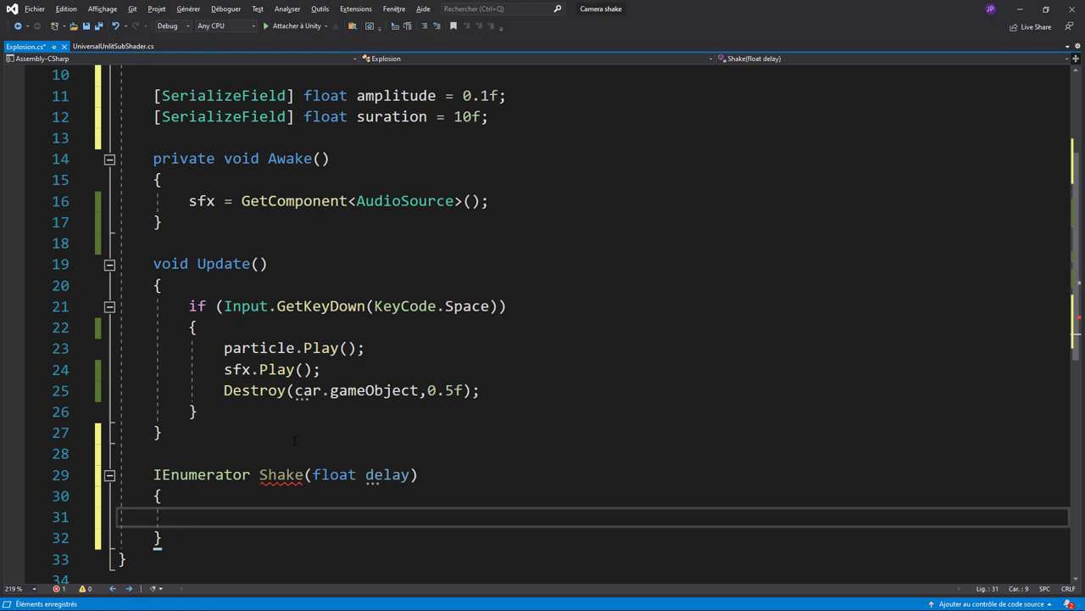
- Store the main camera with Camera cam = Camera.main; in the coroutine
{"action": "type", "text": "cam"}
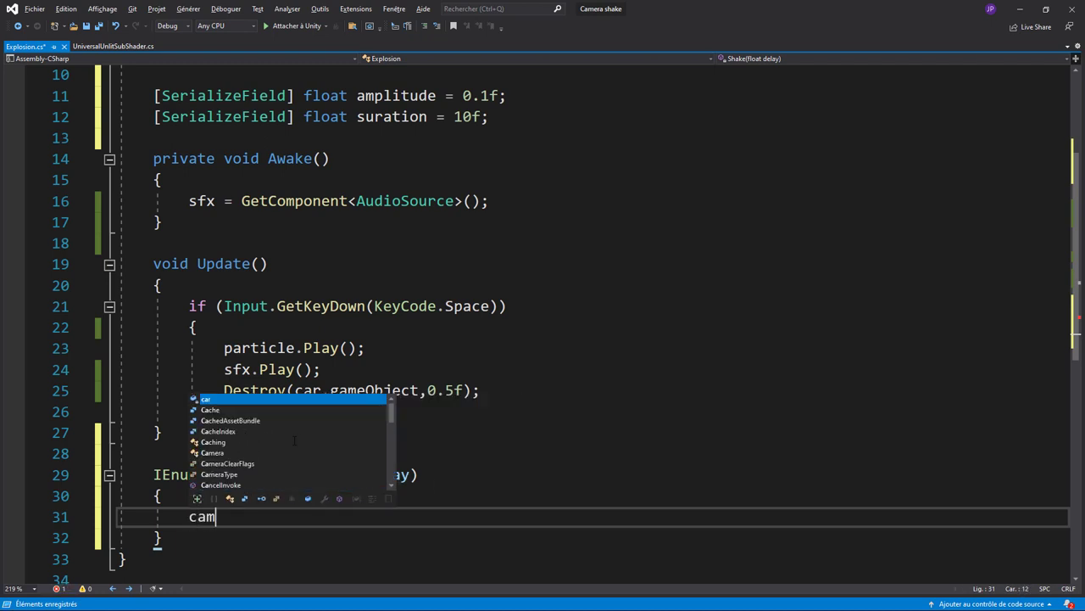
{"action": "key", "text": "Tab"}
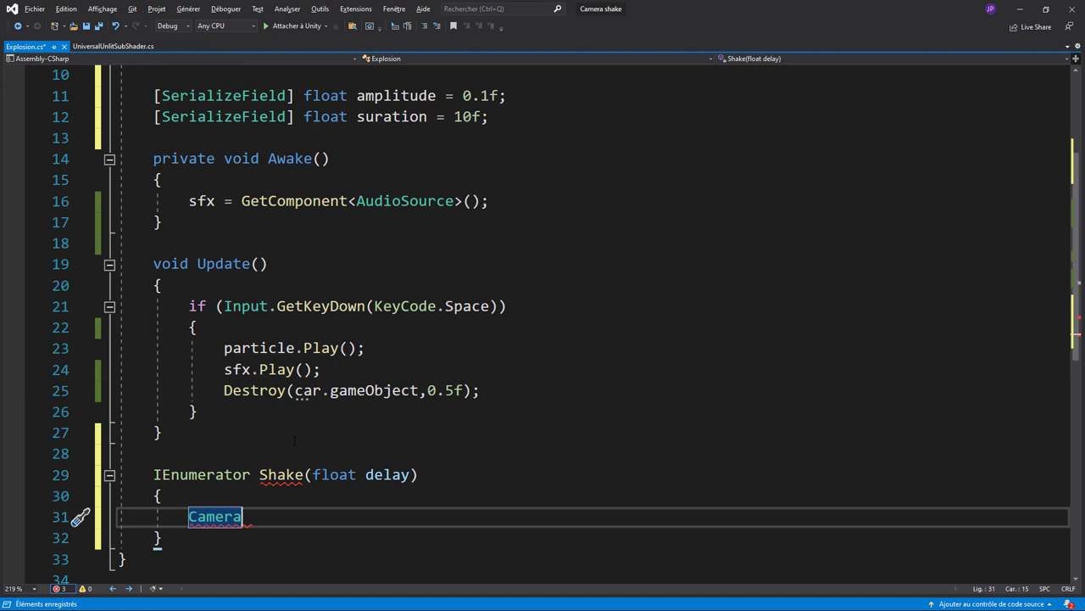
{"action": "type", "text": ".main"}
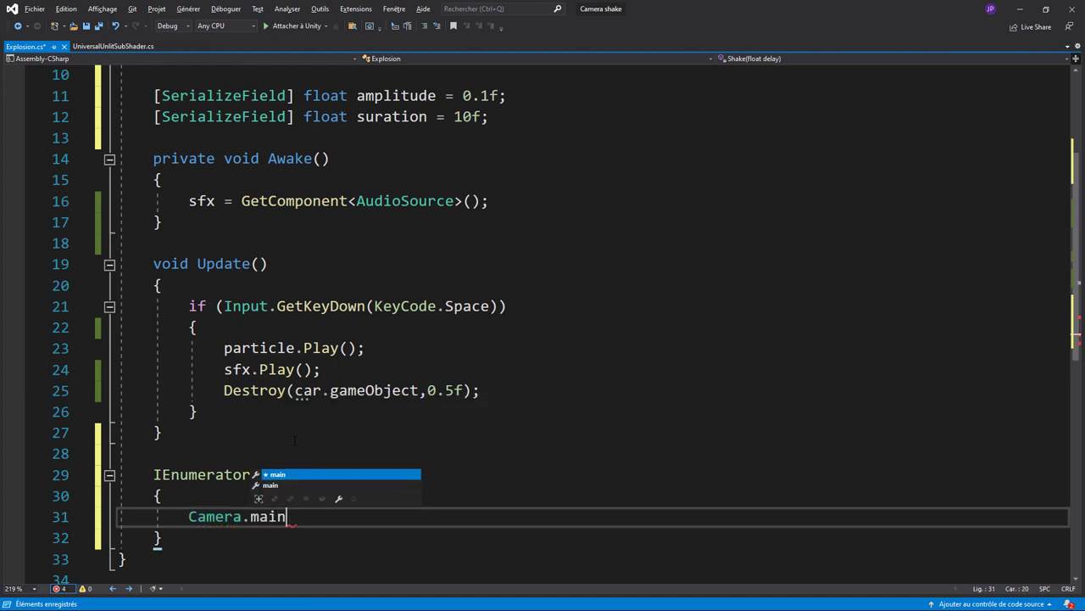
{"action": "key", "text": "Left"}
{"action": "key", "text": "Left"}
{"action": "key", "text": "Left"}
{"action": "key", "text": "Left"}
{"action": "key", "text": "Left"}
{"action": "key", "text": "Left"}
{"action": "key", "text": "Left"}
{"action": "key", "text": "Left"}
{"action": "key", "text": "Left"}
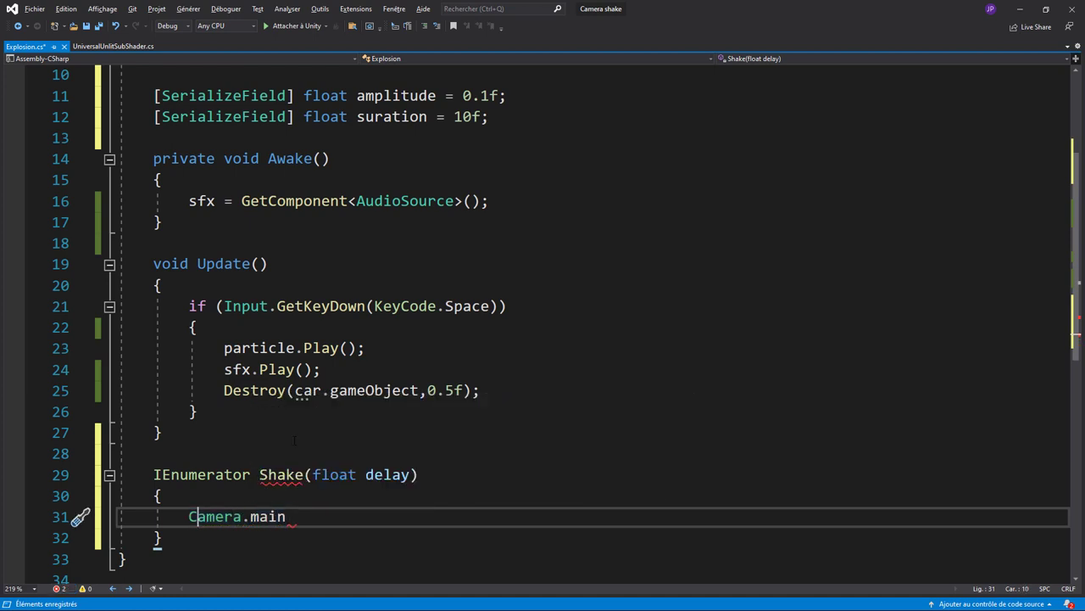
{"action": "key", "text": "Left"}
{"action": "type", "text": "came"}
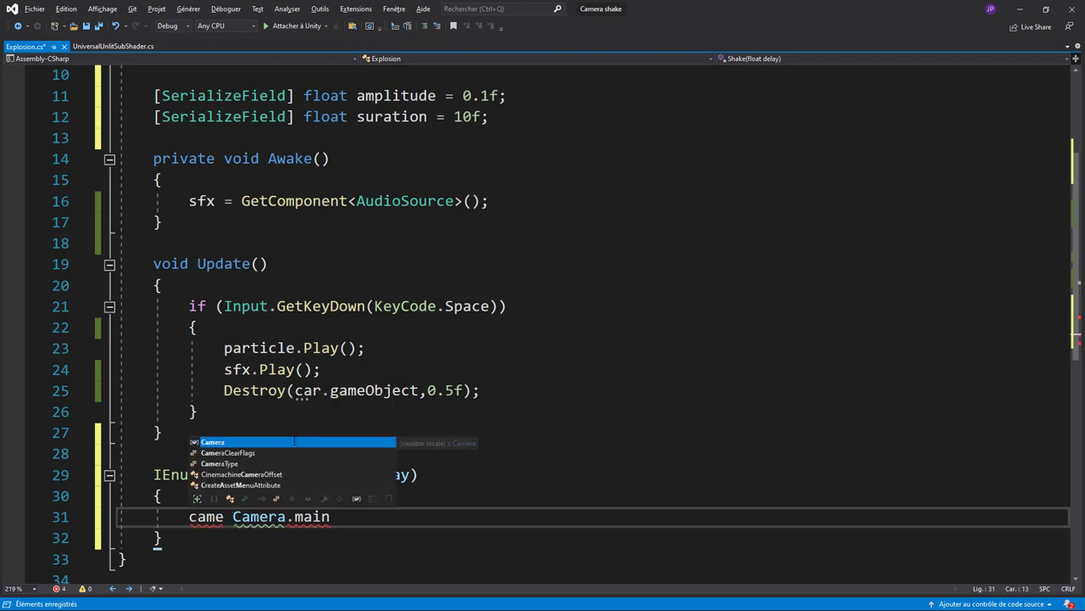
{"action": "key", "text": "Tab"}
{"action": "type", "text": "cam ="}
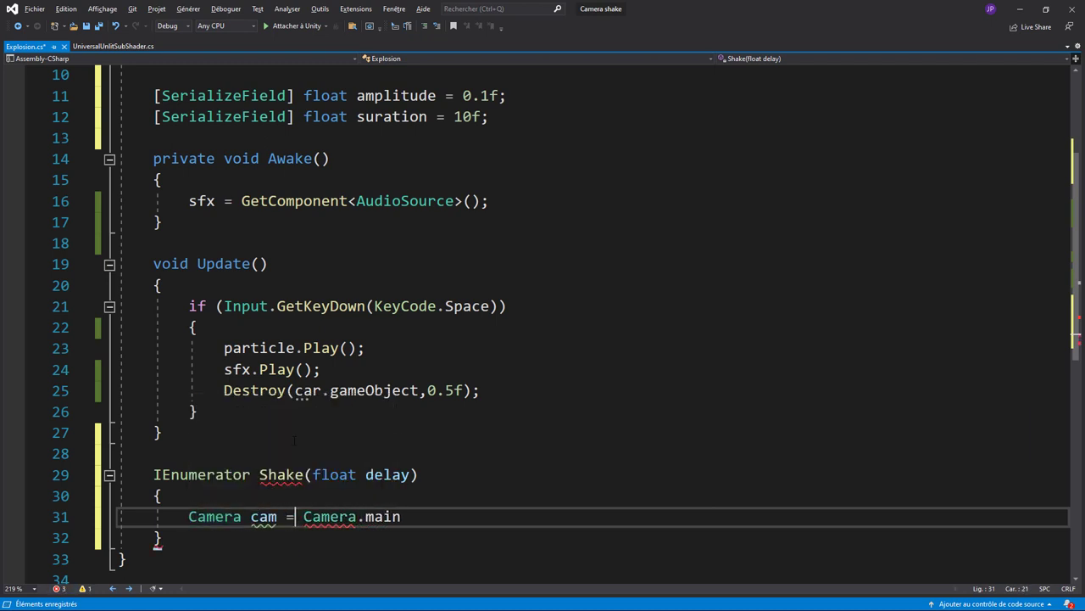
{"action": "left_click", "coordinate": [427, 517]}
{"action": "type", "text": ";"}
{"action": "key", "text": "Return"}
{"action": "key", "text": "Return"}
- Save the camera position in Vector3 pos and add an empty while (delay >0) loop
{"action": "scroll", "coordinate": [517, 379], "scroll_direction": "down", "scroll_amount": 2}
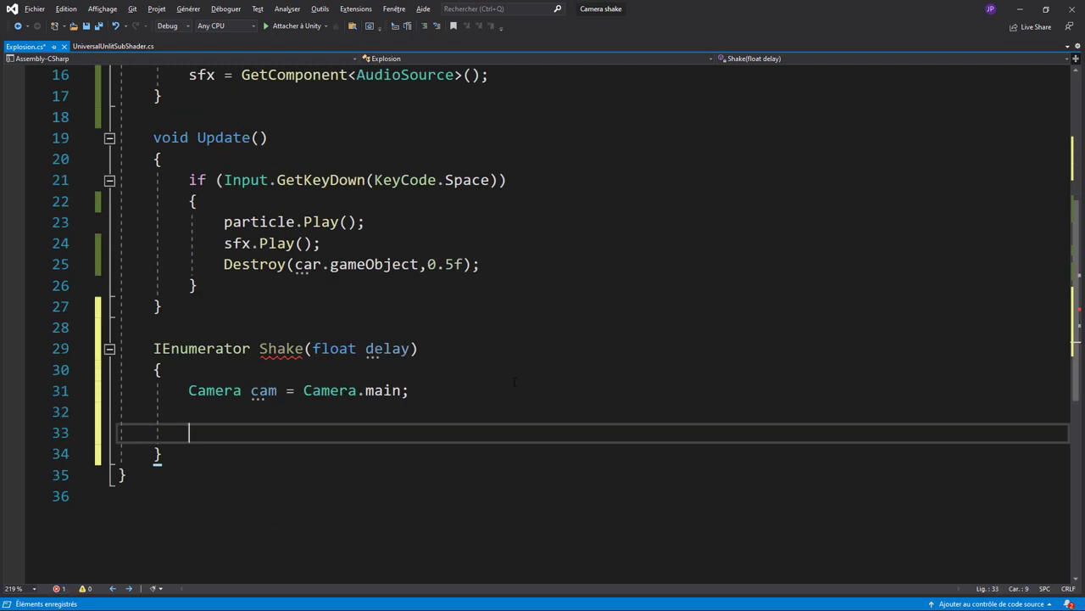
{"action": "key", "text": "Up"}
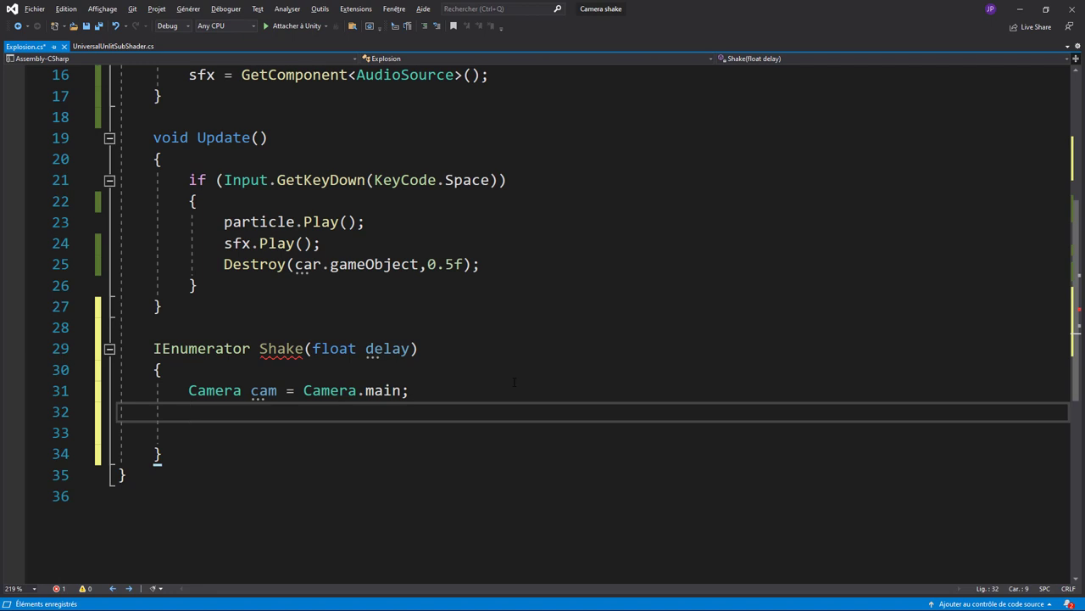
{"action": "type", "text": "Vec"}
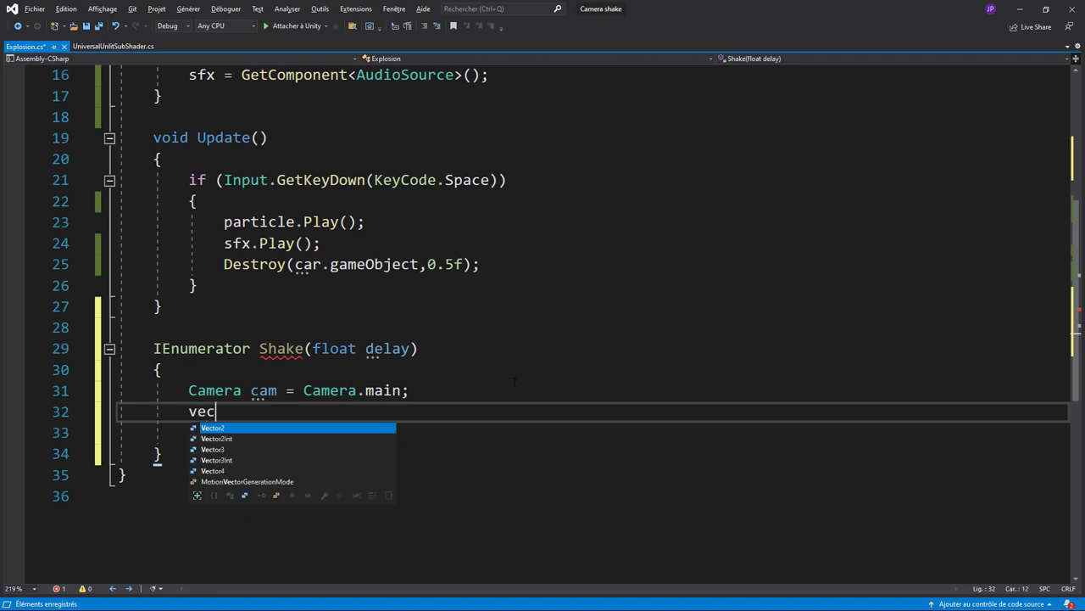
{"action": "key", "text": "Down"}
{"action": "key", "text": "Tab"}
{"action": "type", "text": "pos "}
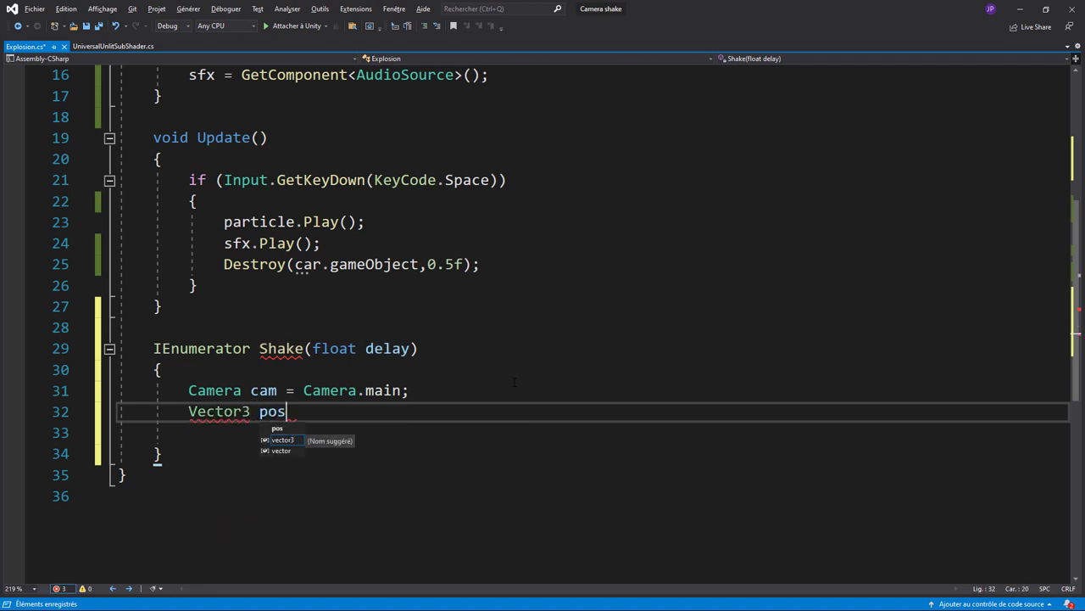
{"action": "type", "text": "= cam"}
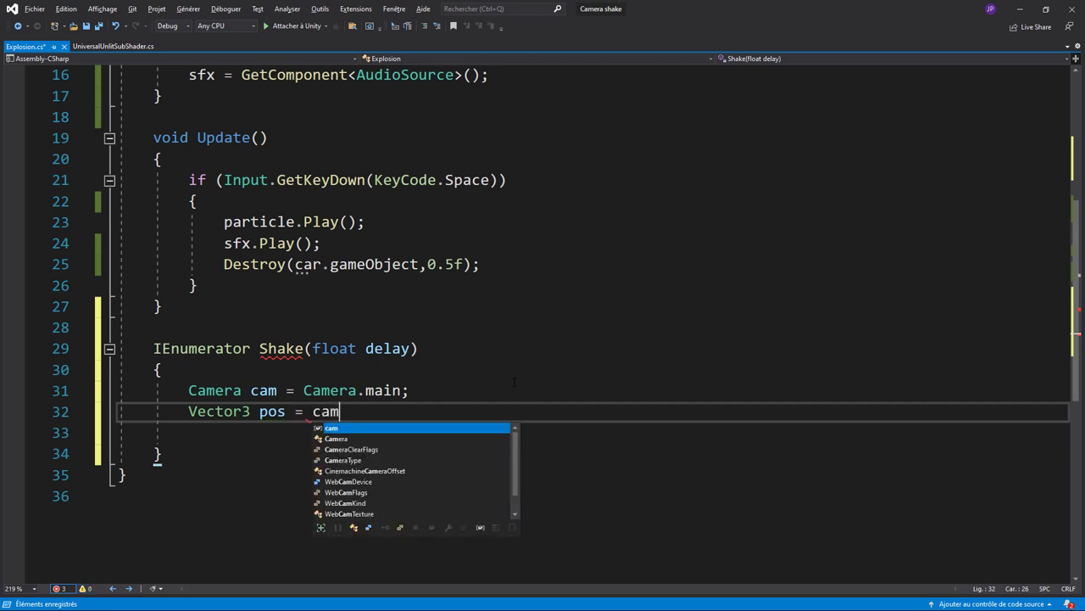
{"action": "type", "text": ".t"}
{"action": "key", "text": "Tab"}
{"action": "type", "text": ".p"}
{"action": "key", "text": "Tab"}
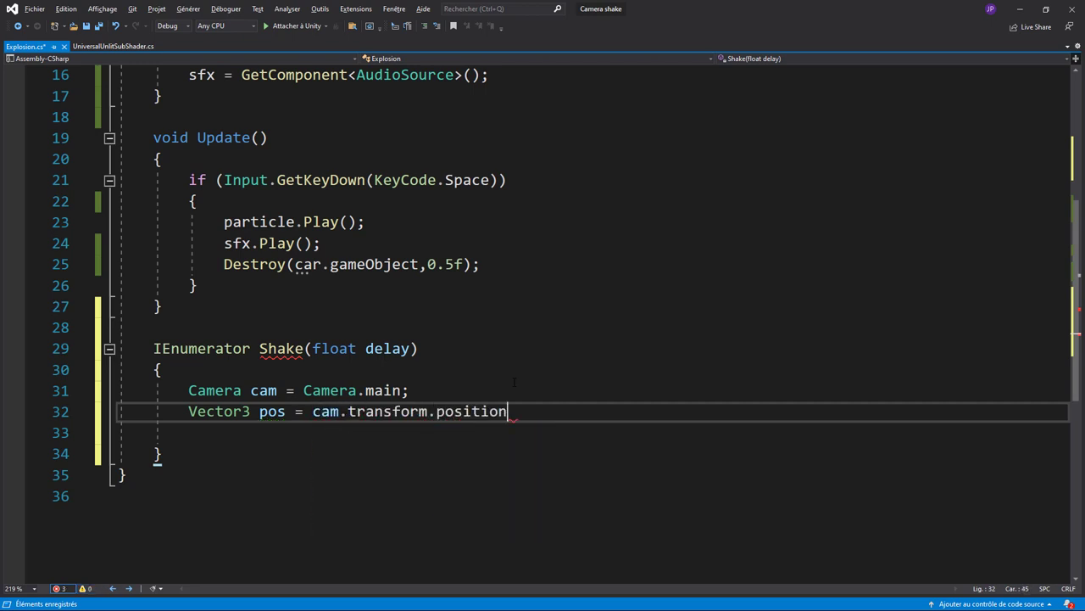
{"action": "type", "text": ";"}
{"action": "key", "text": "Return"}
{"action": "key", "text": "Return"}
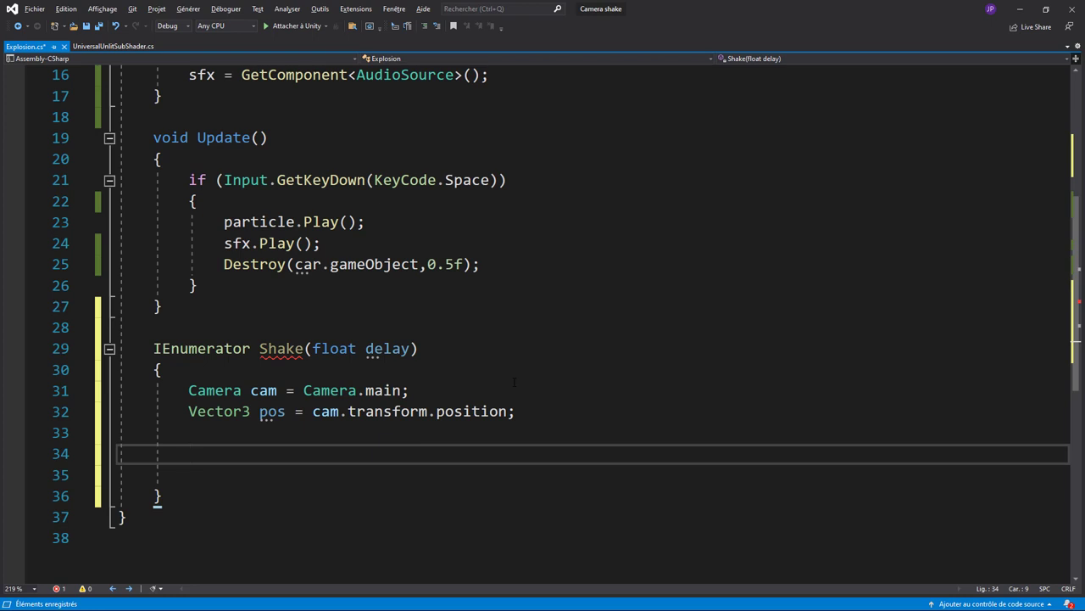
{"action": "type", "text": "while"}
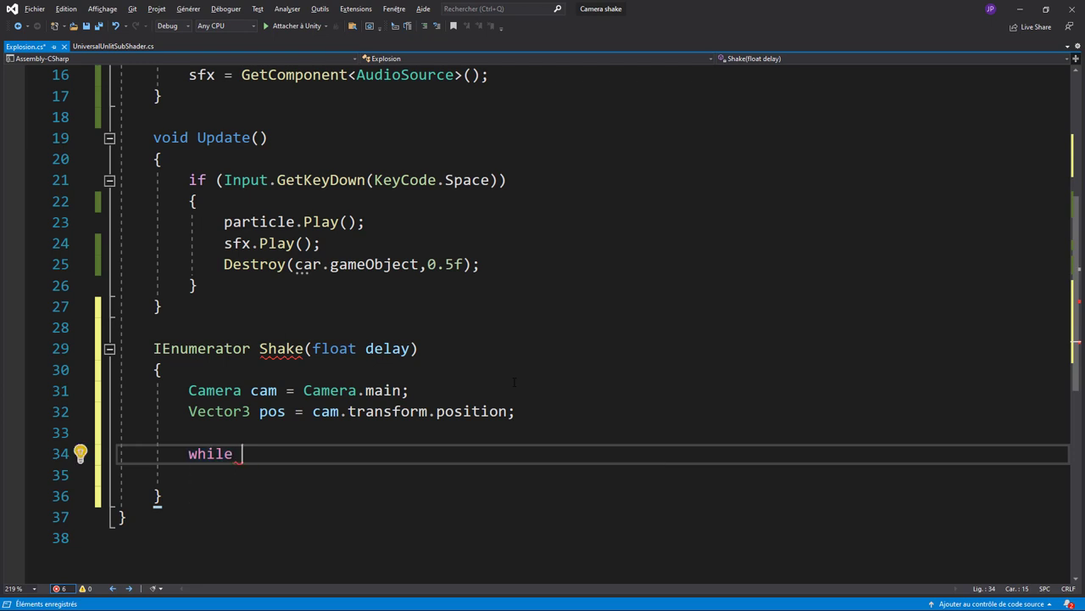
{"action": "type", "text": " (de"}
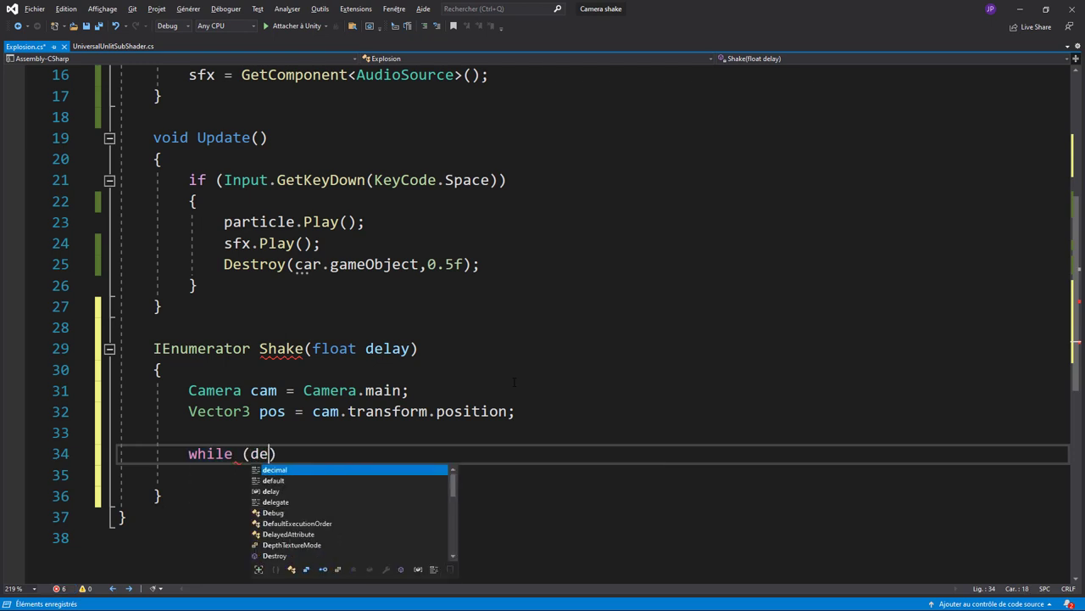
{"action": "type", "text": "lay >"}
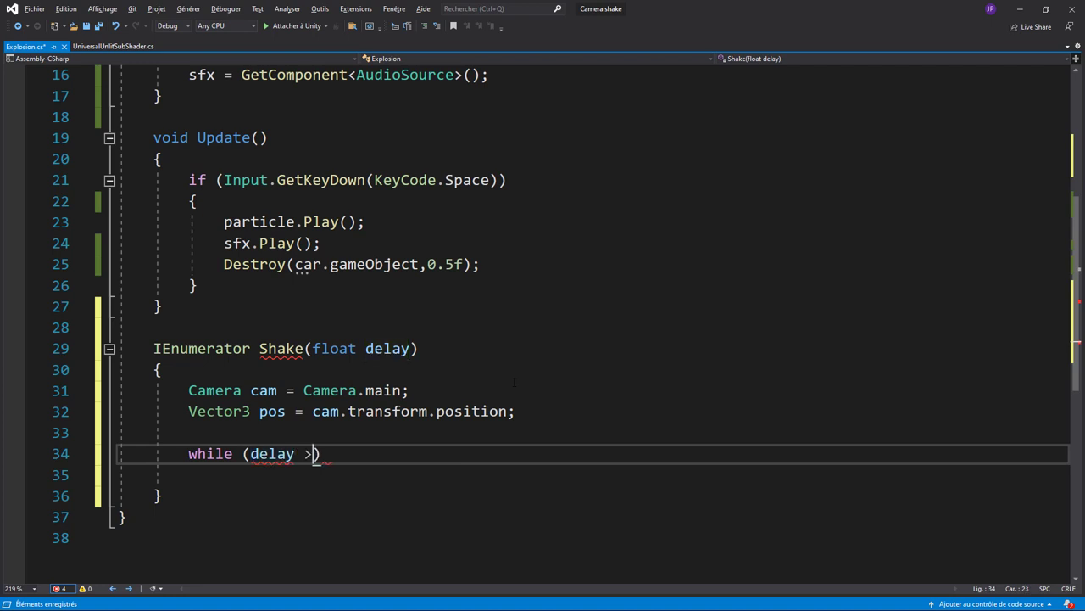
{"action": "type", "text": "0)"}
{"action": "type", "text": "{"}
{"action": "key", "text": "Return"}
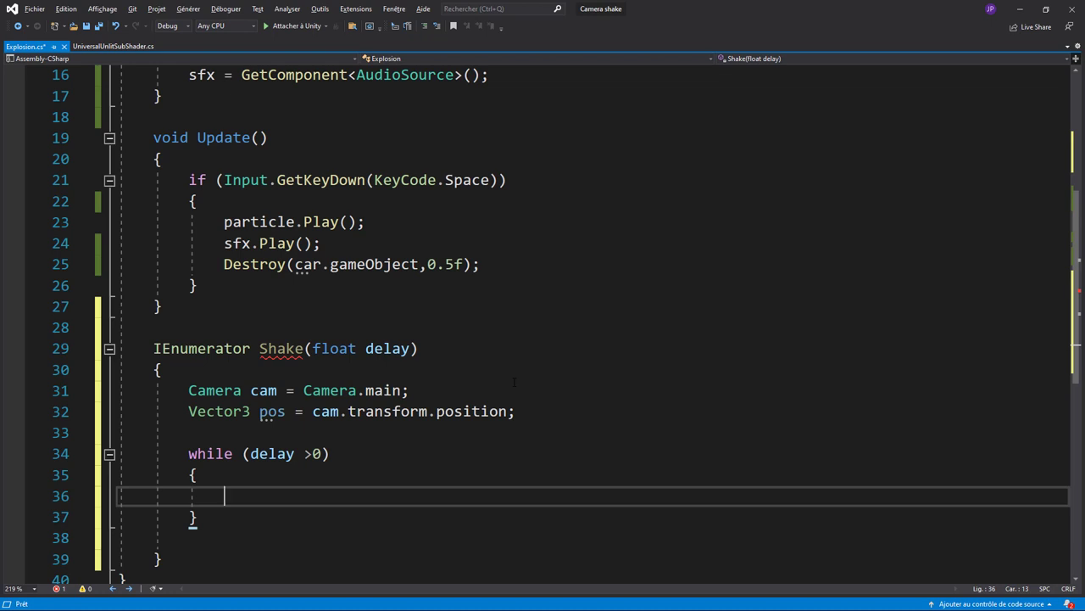
- Start cam.transform.position = new Vector3( with a pos.x + amplitude argument
{"action": "type", "text": "ca"}
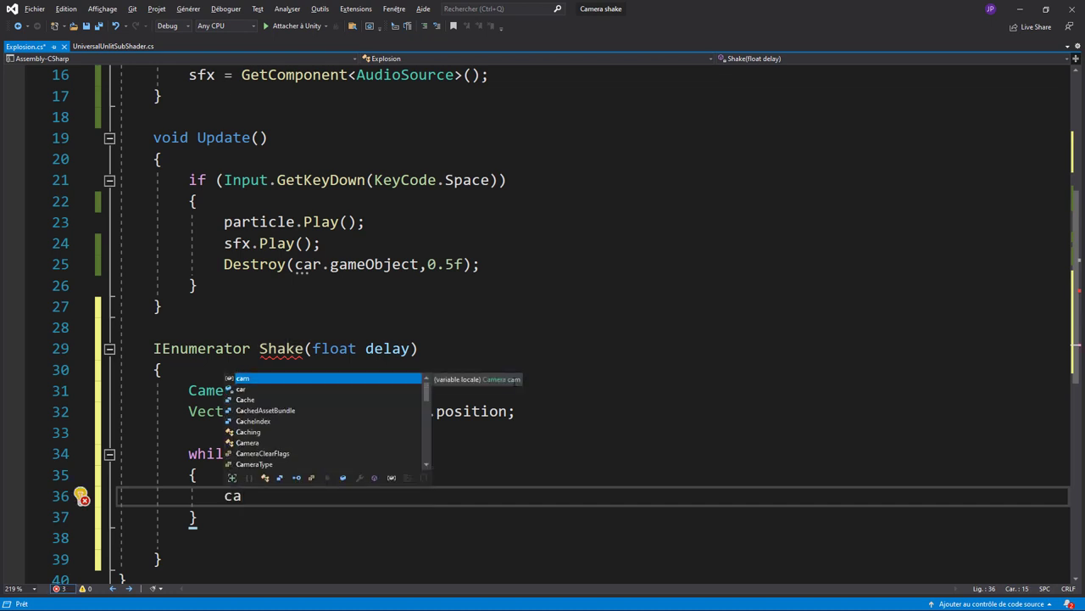
{"action": "type", "text": "m"}
{"action": "key", "text": "Escape"}
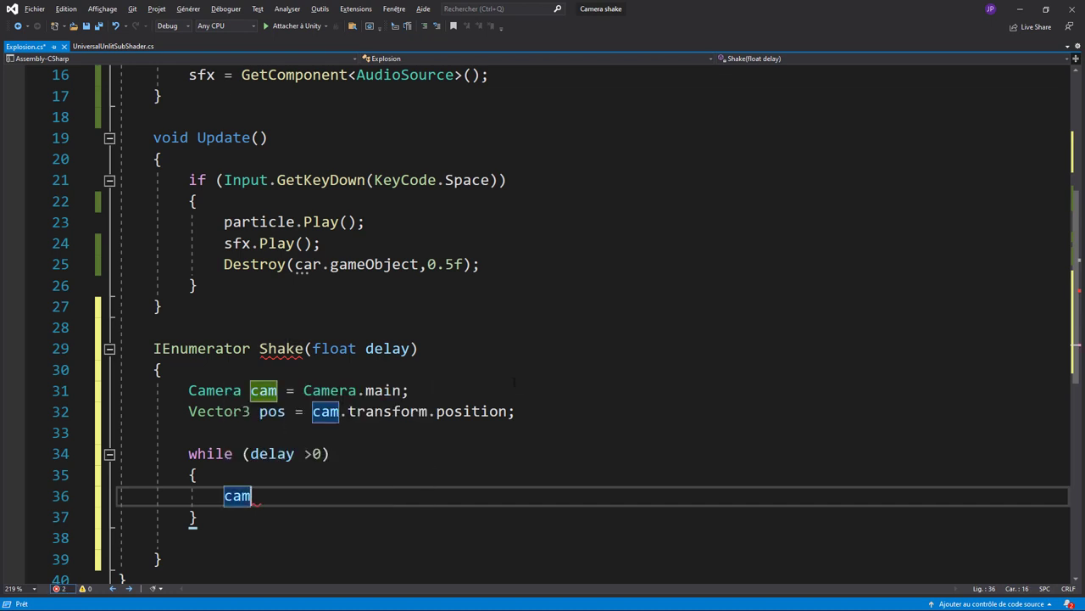
{"action": "type", "text": ".t"}
{"action": "key", "text": "Tab"}
{"action": "type", "text": ".p"}
{"action": "key", "text": "Tab"}
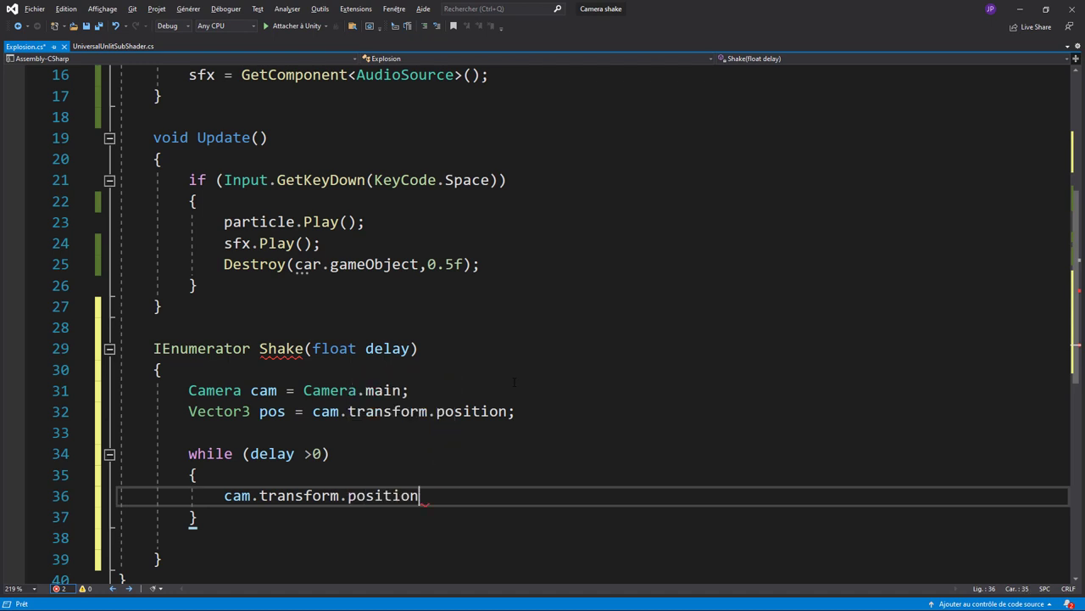
{"action": "type", "text": " = "}
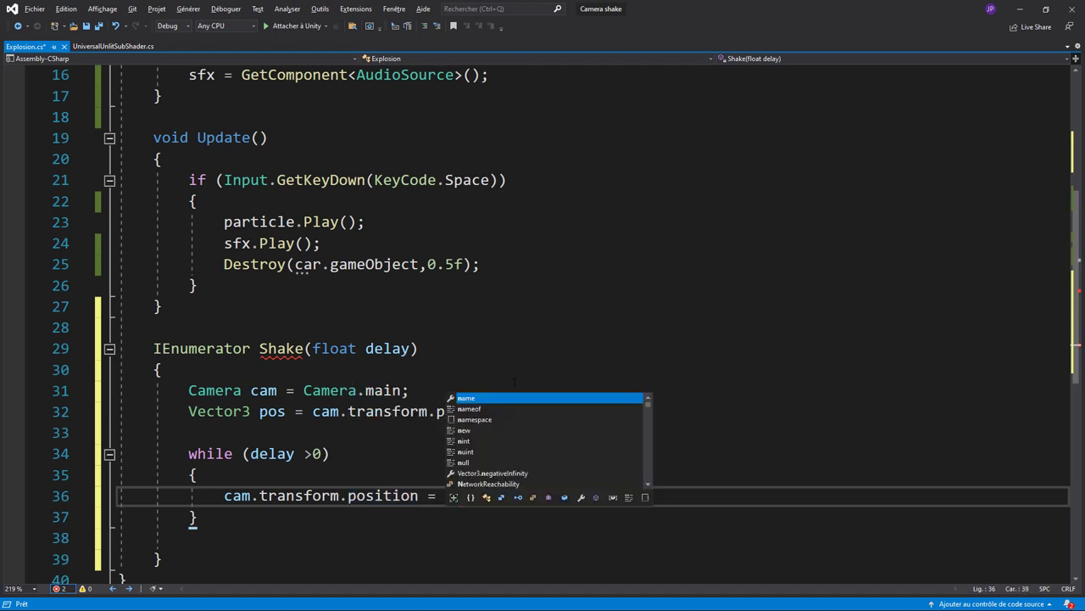
{"action": "type", "text": "new Vector3"}
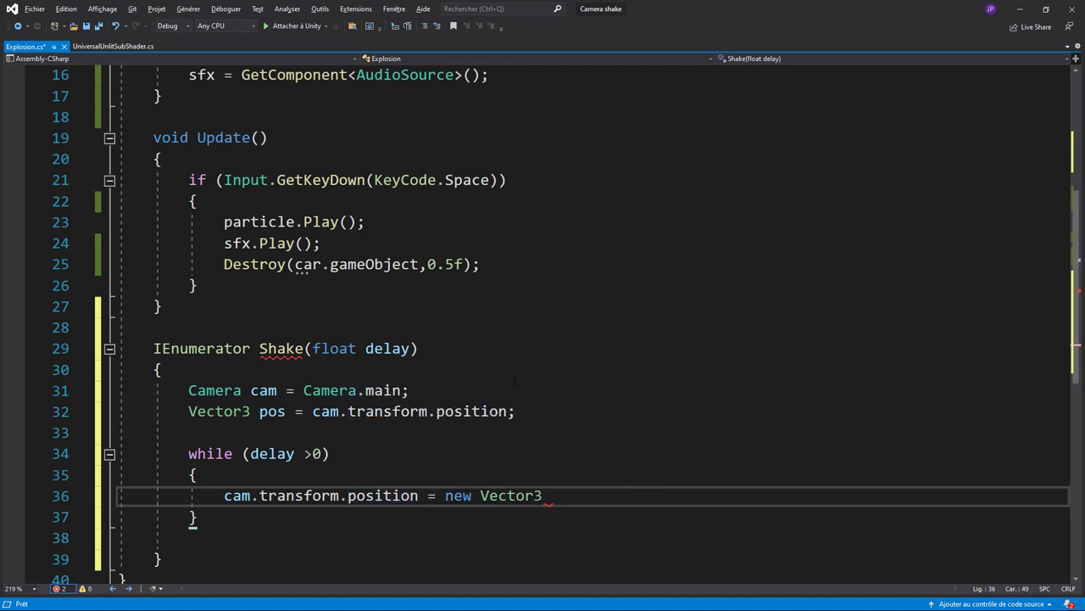
{"action": "type", "text": " ("}
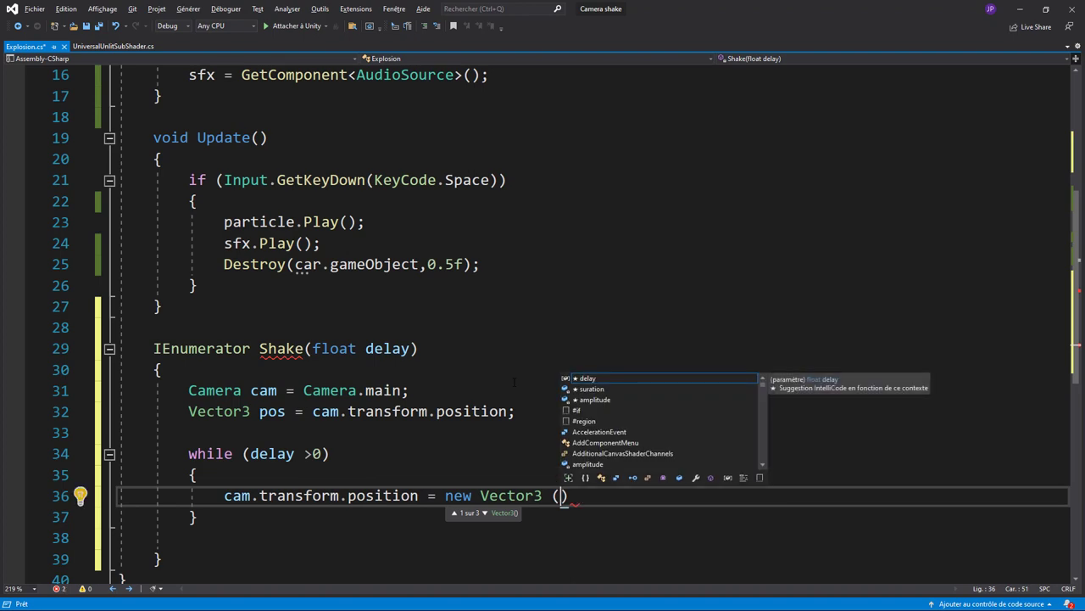
{"action": "key", "text": "Return"}
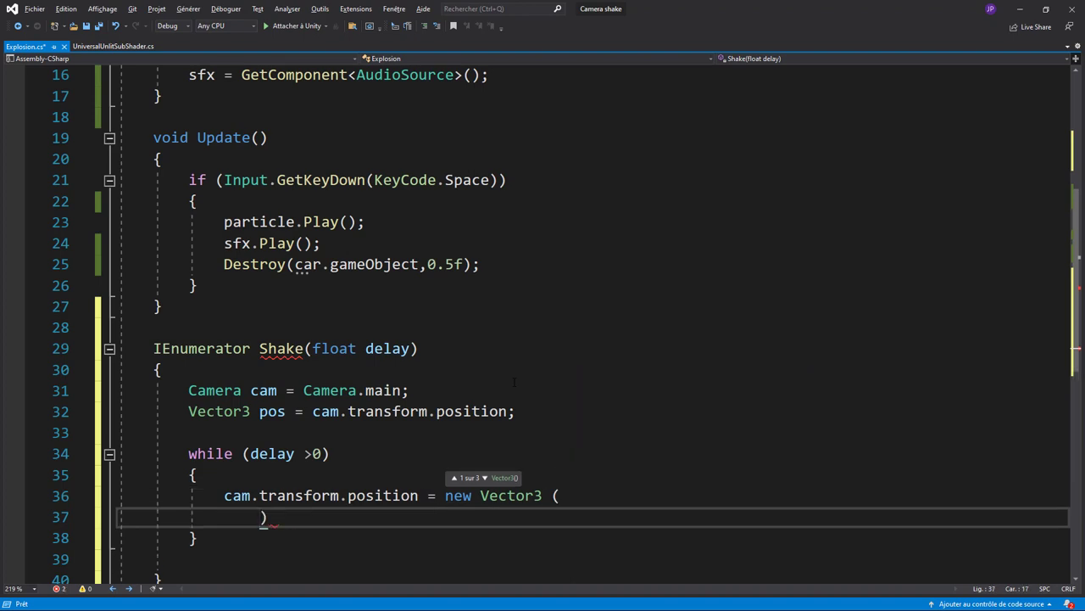
{"action": "scroll", "coordinate": [513, 382], "scroll_direction": "up", "scroll_amount": 2, "text": "ctrl"}
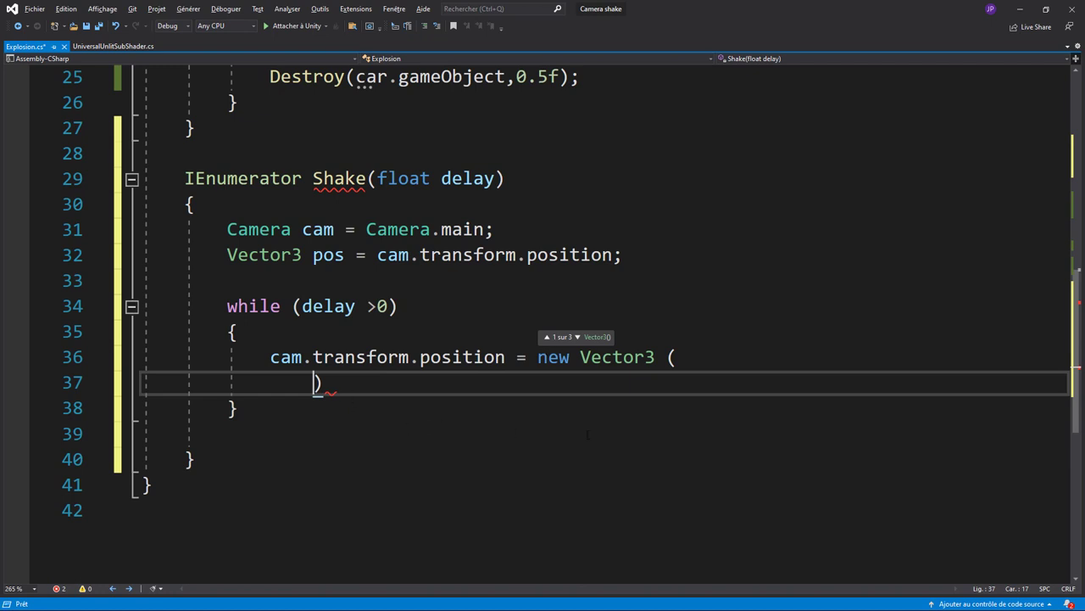
{"action": "type", "text": "pos"}
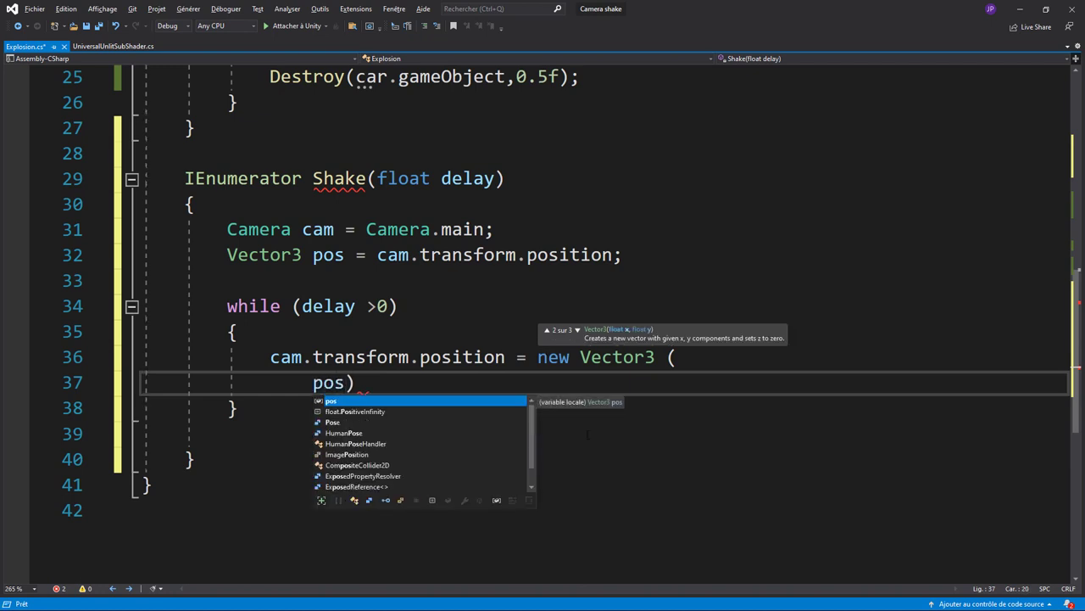
{"action": "type", "text": ".x + "}
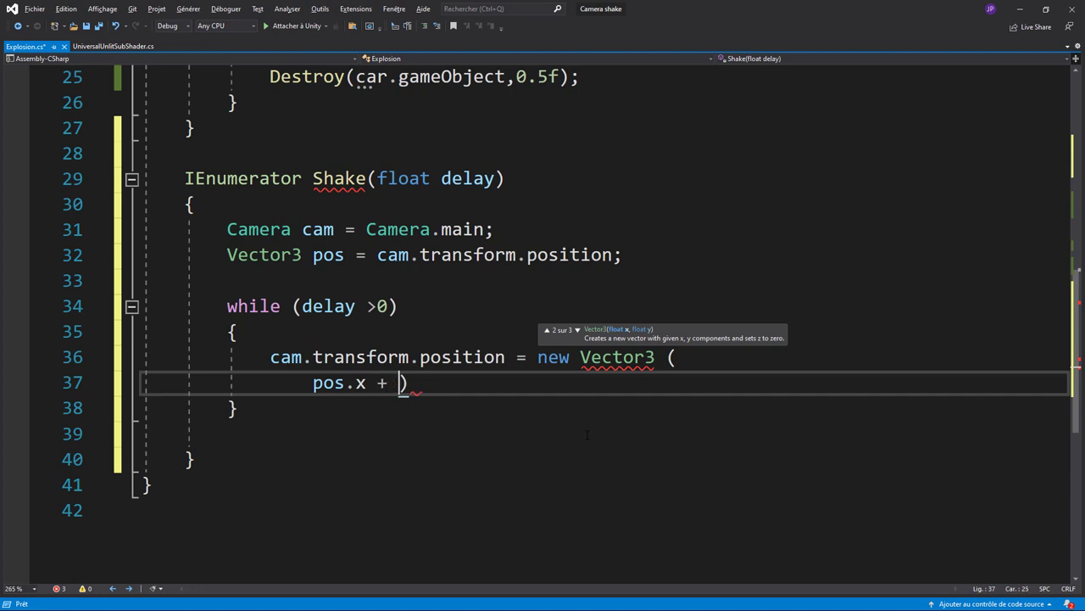
{"action": "type", "text": "ampl"}
{"action": "key", "text": "Tab"}
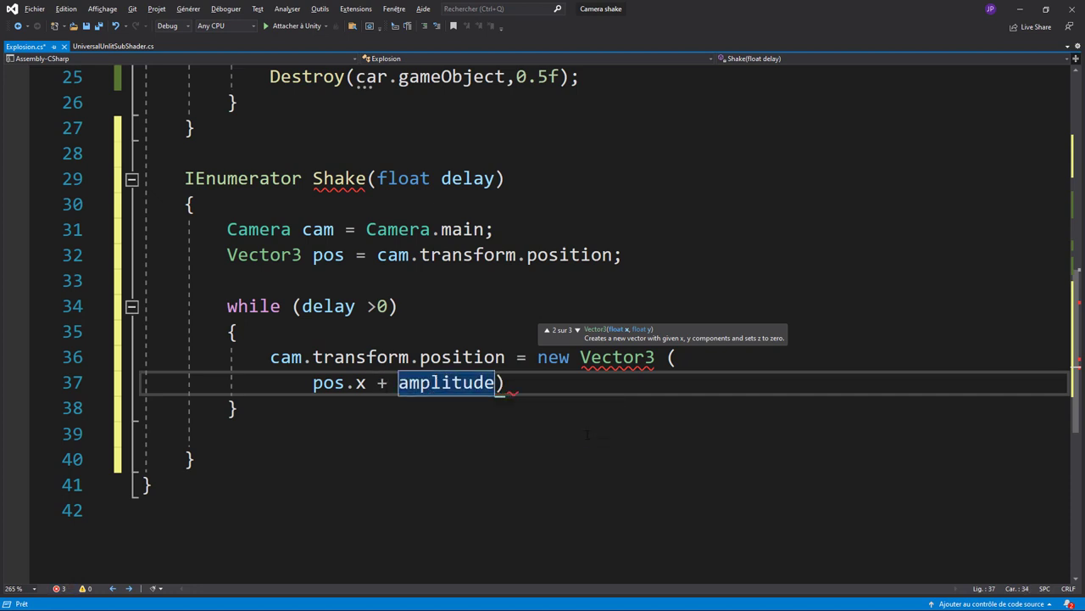
{"action": "type", "text": ","}
{"action": "key", "text": "Return"}
{"action": "key", "text": "Return"}
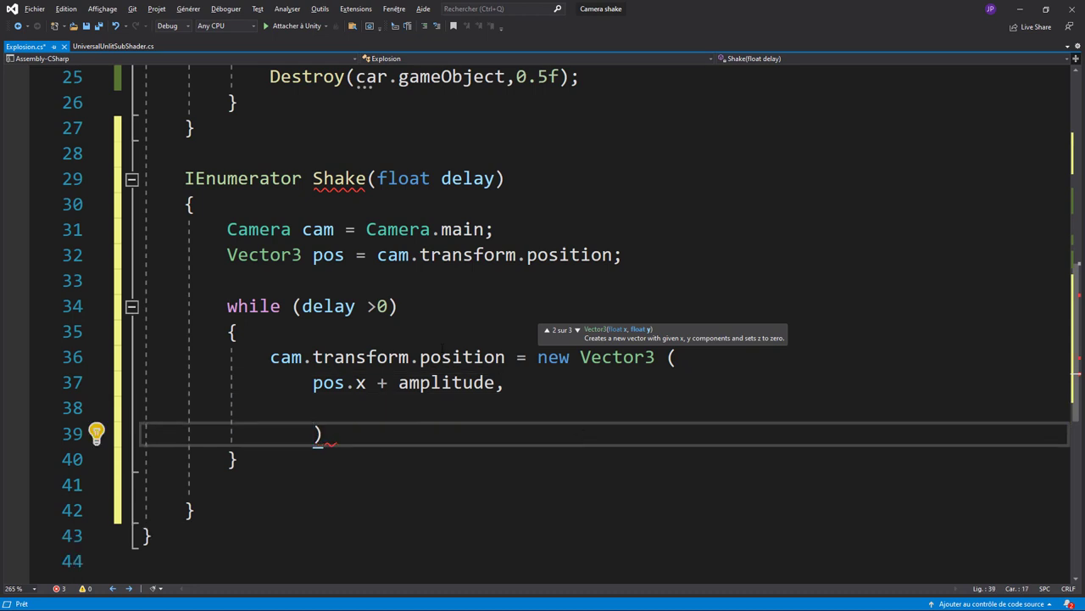
- Duplicate the pos.x + amplitude argument line twice below it
{"action": "left_click_drag", "start_coordinate": [314, 383], "coordinate": [506, 383]}
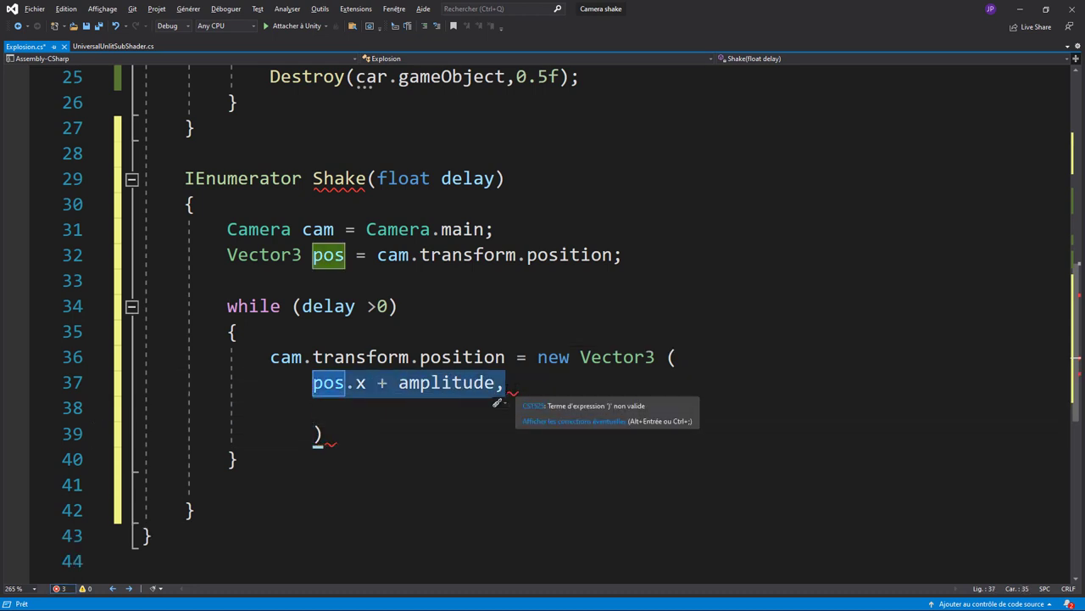
{"action": "key", "text": "ctrl+c"}
{"action": "left_click", "coordinate": [333, 410]}
{"action": "key", "text": "ctrl+v"}
{"action": "key", "text": "Return"}
{"action": "key", "text": "ctrl+v"}
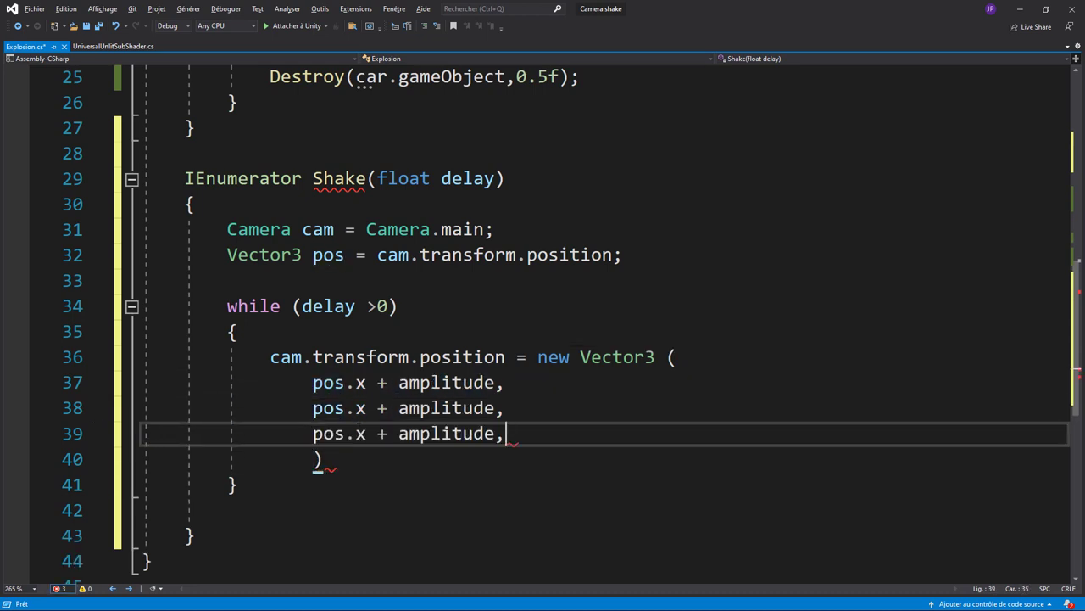
- Change the copies to pos.y and pos.z and close the Vector3 with );
{"action": "left_click", "coordinate": [351, 407]}
{"action": "double_click", "coordinate": [361, 408]}
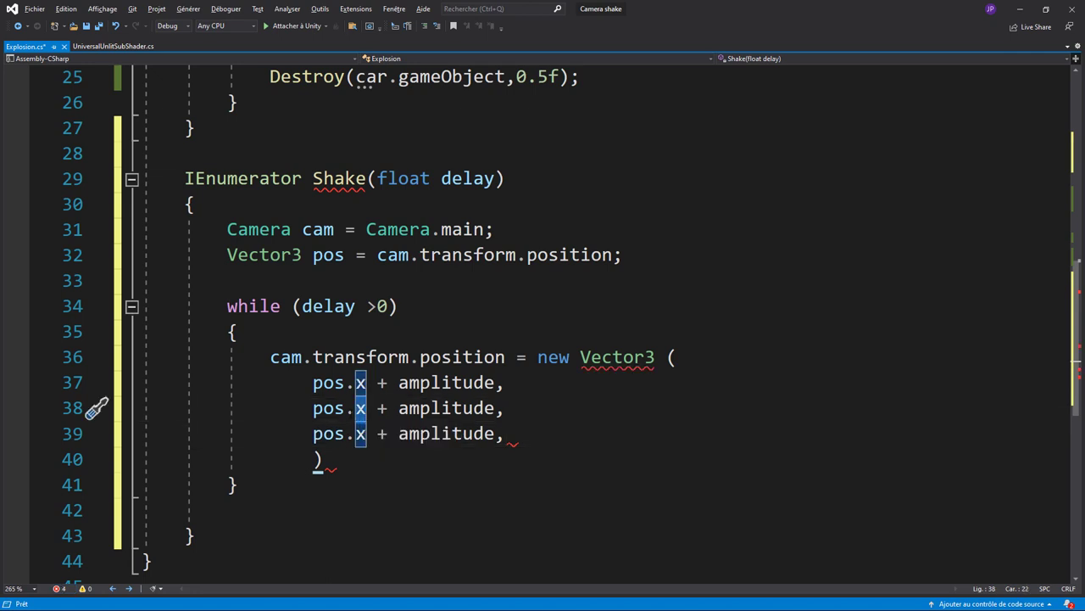
{"action": "type", "text": "y"}
{"action": "left_click", "coordinate": [318, 459]}
{"action": "double_click", "coordinate": [360, 434]}
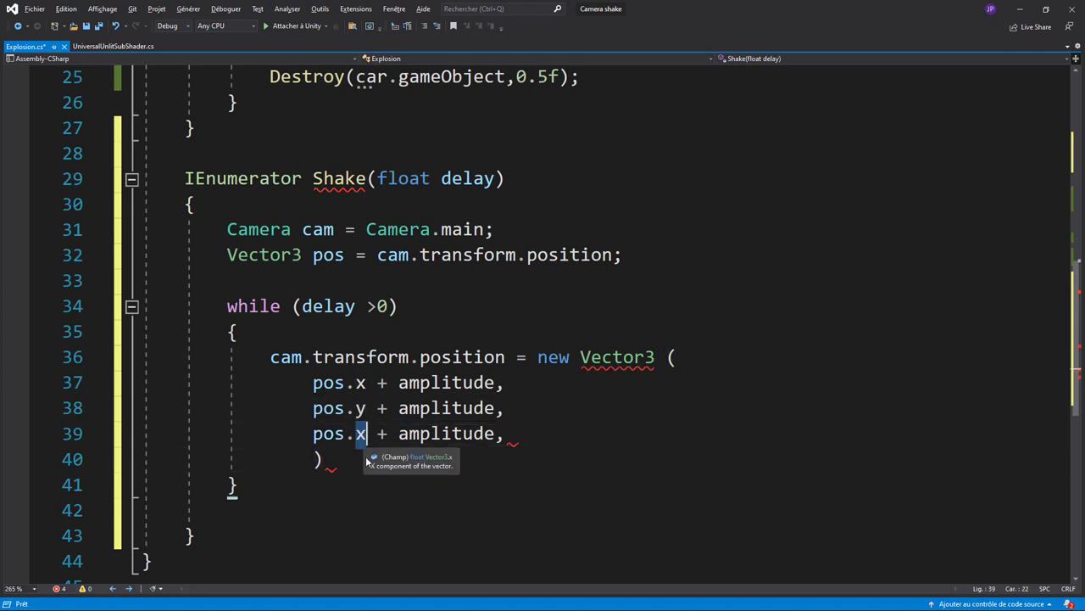
{"action": "type", "text": "z"}
{"action": "key", "text": "End"}
{"action": "key", "text": "BackSpace"}
{"action": "key", "text": "Delete"}
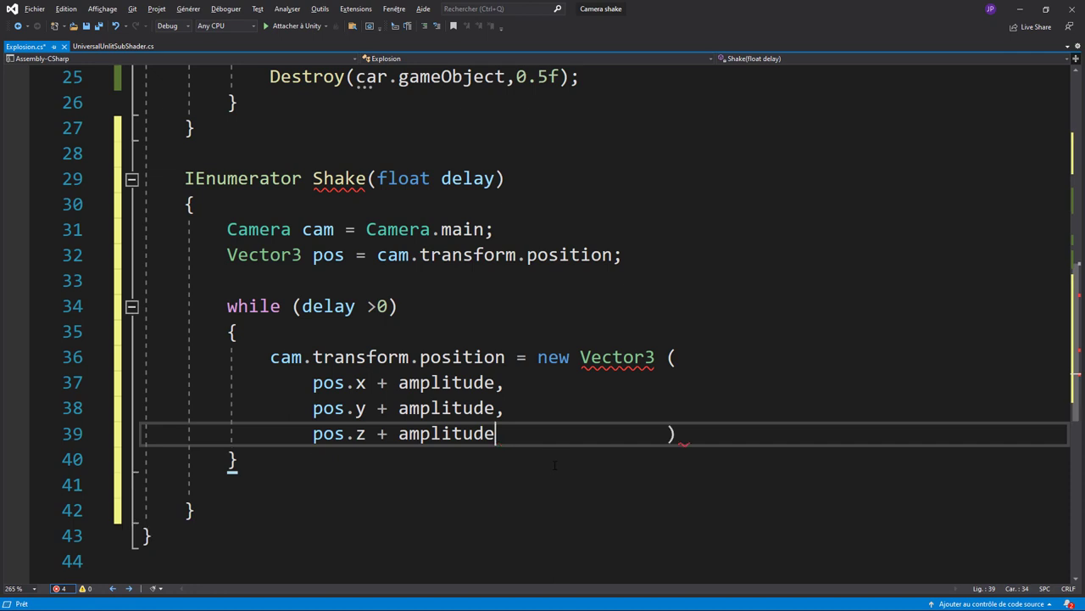
{"action": "key", "text": "Delete"}
{"action": "key", "text": "Delete"}
{"action": "key", "text": "Delete"}
{"action": "key", "text": "Delete"}
{"action": "key", "text": "Delete"}
{"action": "key", "text": "Delete"}
{"action": "key", "text": "Delete"}
{"action": "key", "text": "Delete"}
{"action": "key", "text": "End"}
{"action": "type", "text": ";"}
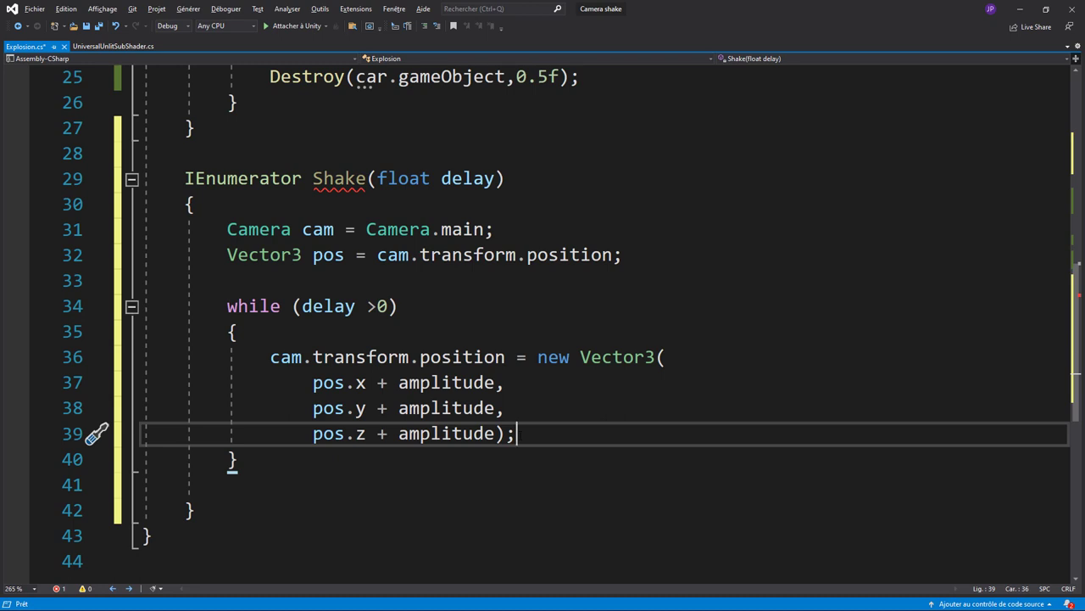
{"action": "key", "text": "Return"}
{"action": "key", "text": "Return"}
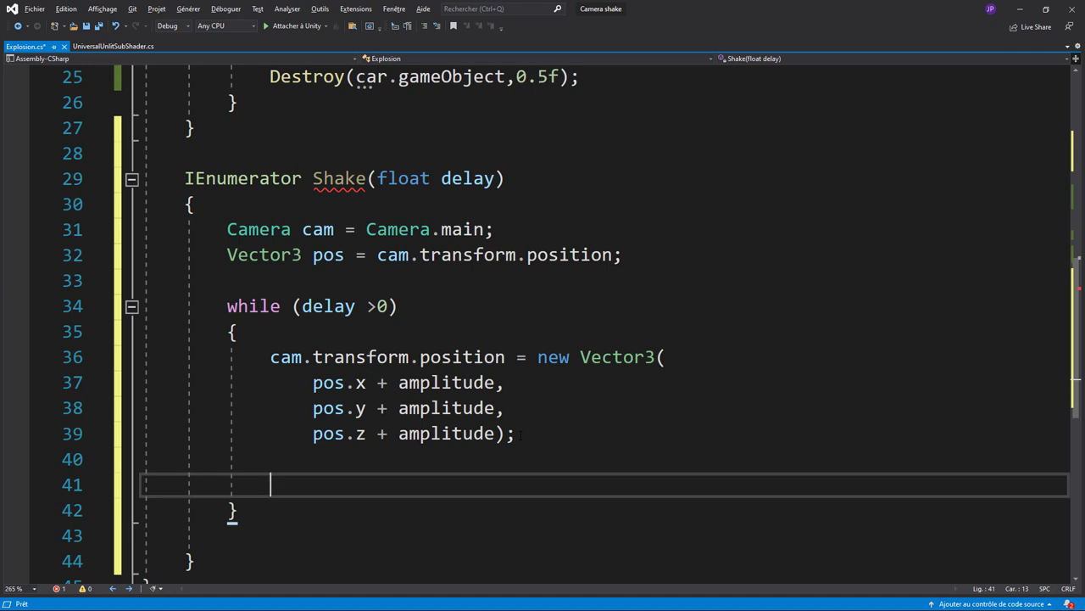
- Add yield return new WaitForSeconds(0.05f); after the camera position line
{"action": "type", "text": "yield"}
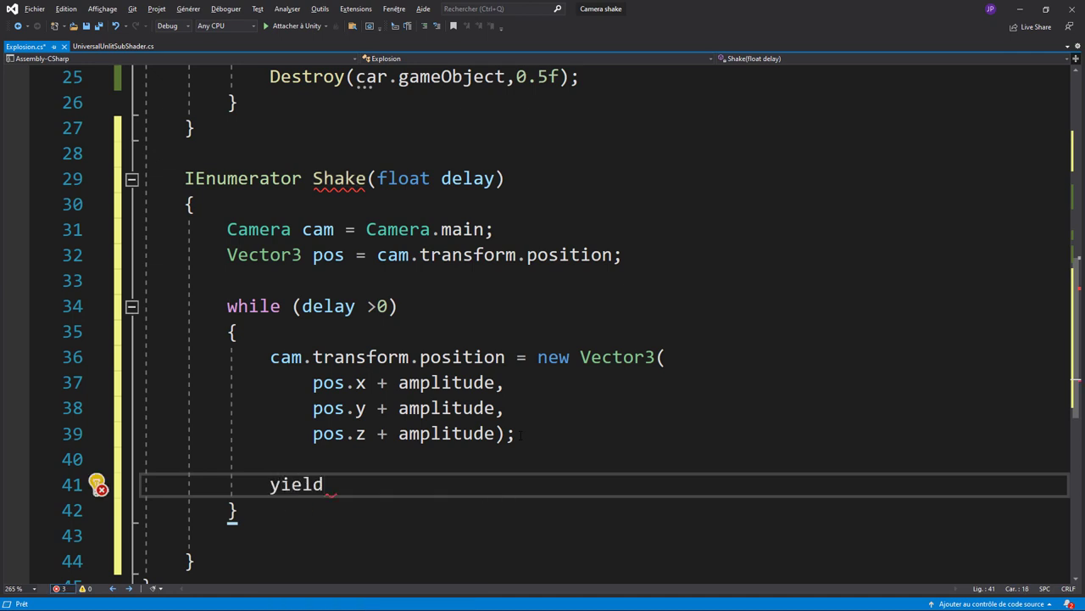
{"action": "type", "text": " ret"}
{"action": "key", "text": "BackSpace"}
{"action": "key", "text": "BackSpace"}
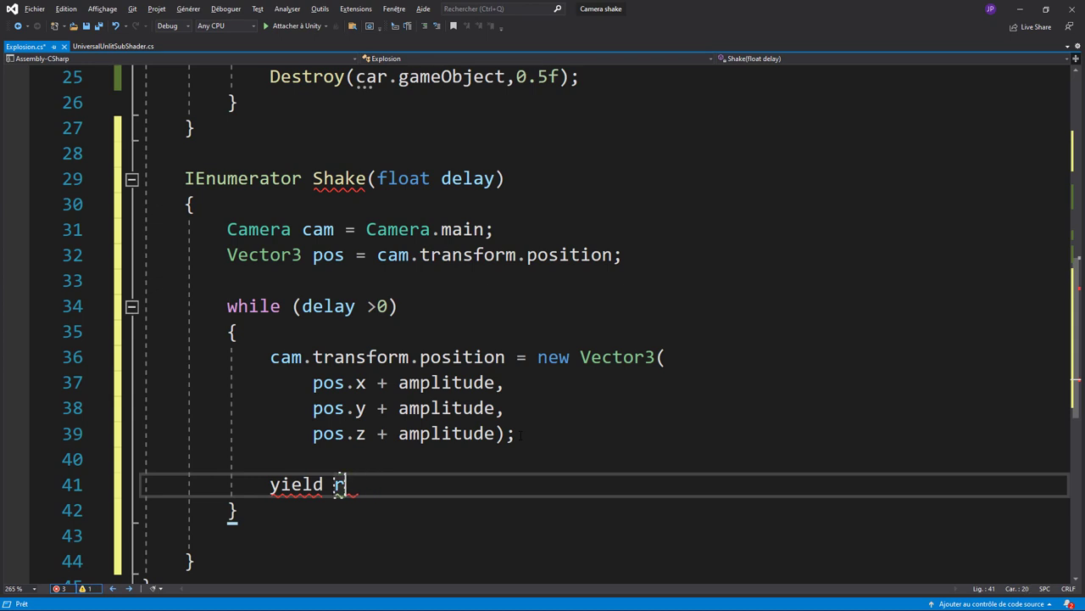
{"action": "type", "text": "eturn new"}
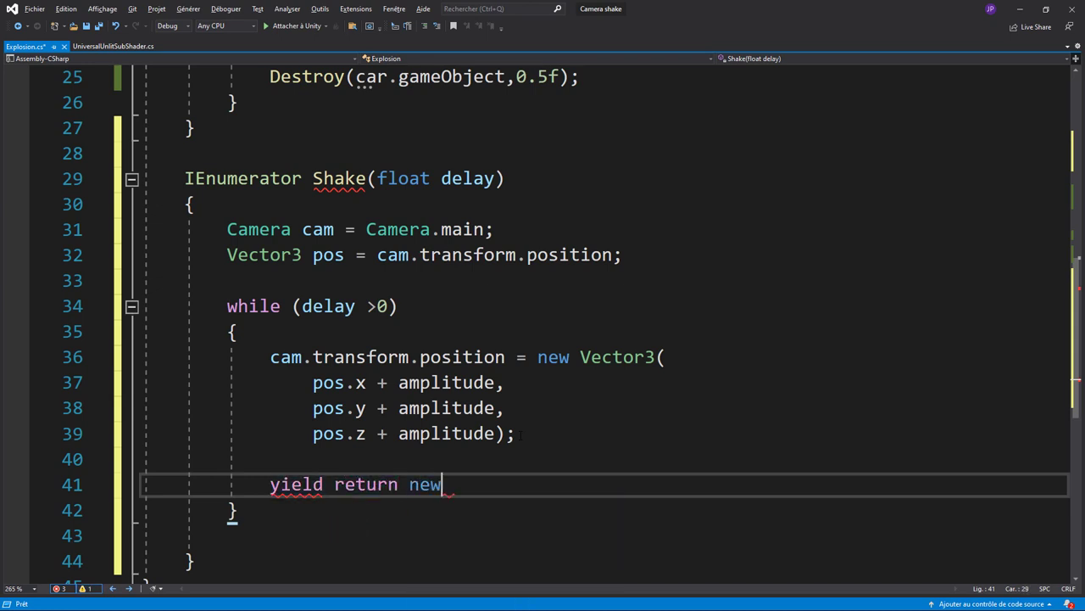
{"action": "type", "text": " wa"}
{"action": "key", "text": "Down"}
{"action": "key", "text": "Tab"}
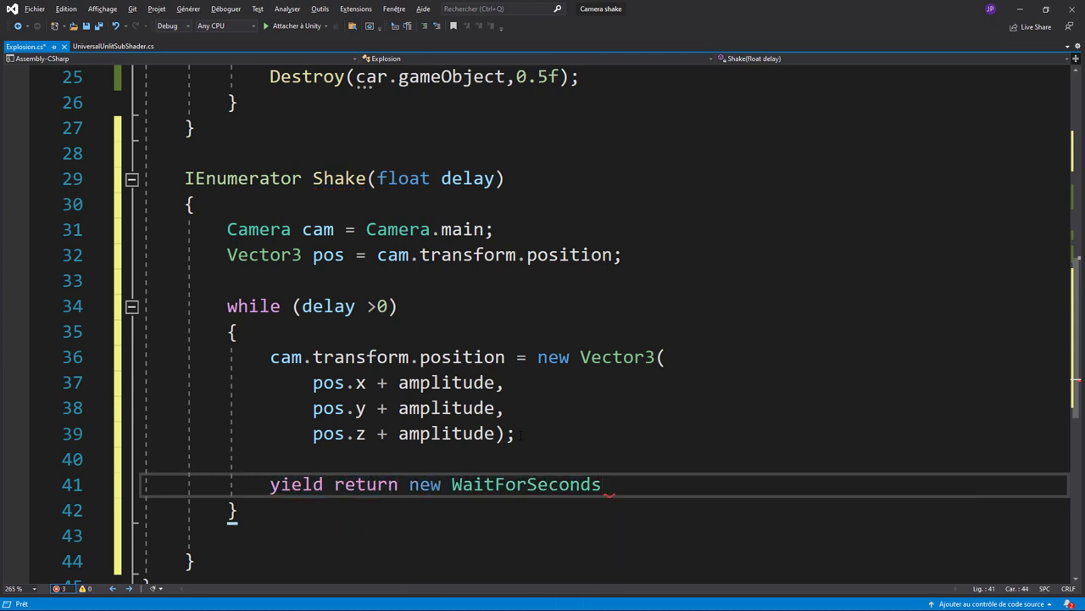
{"action": "type", "text": "(0."}
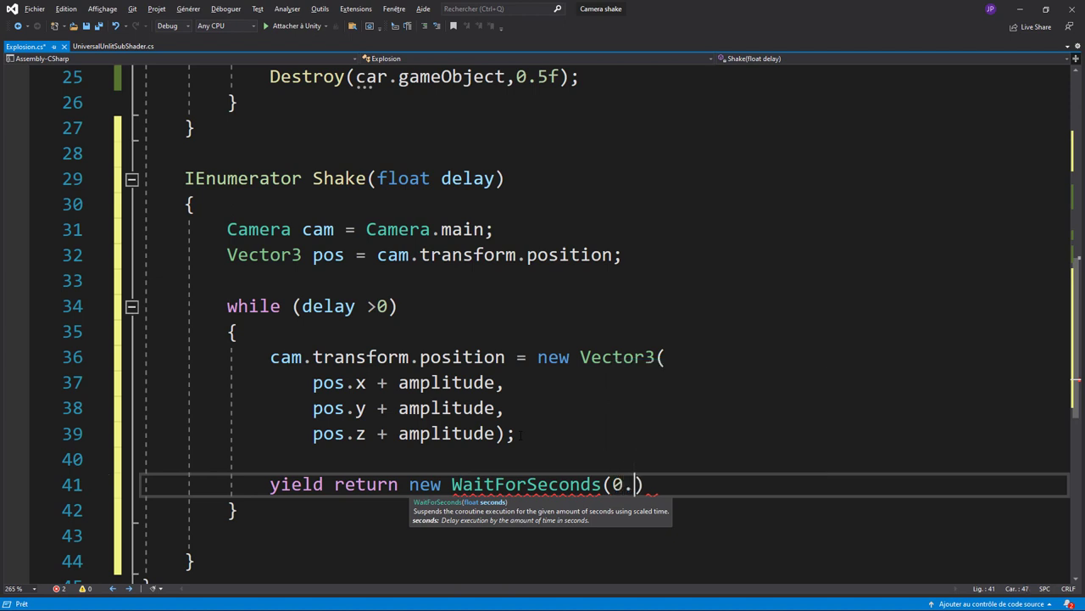
{"action": "type", "text": "05f)"}
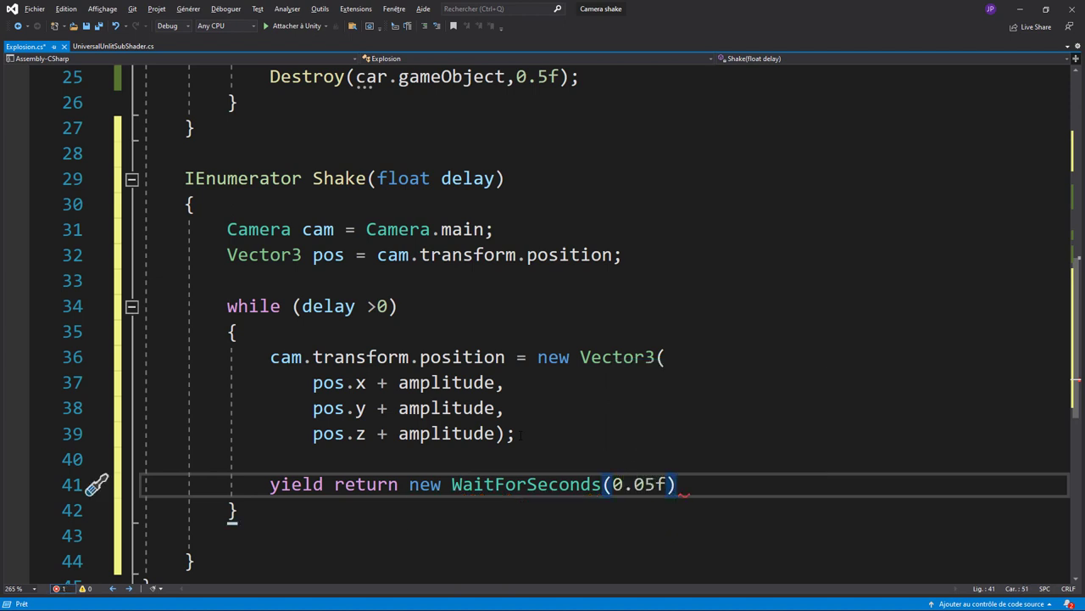
{"action": "type", "text": ";"}
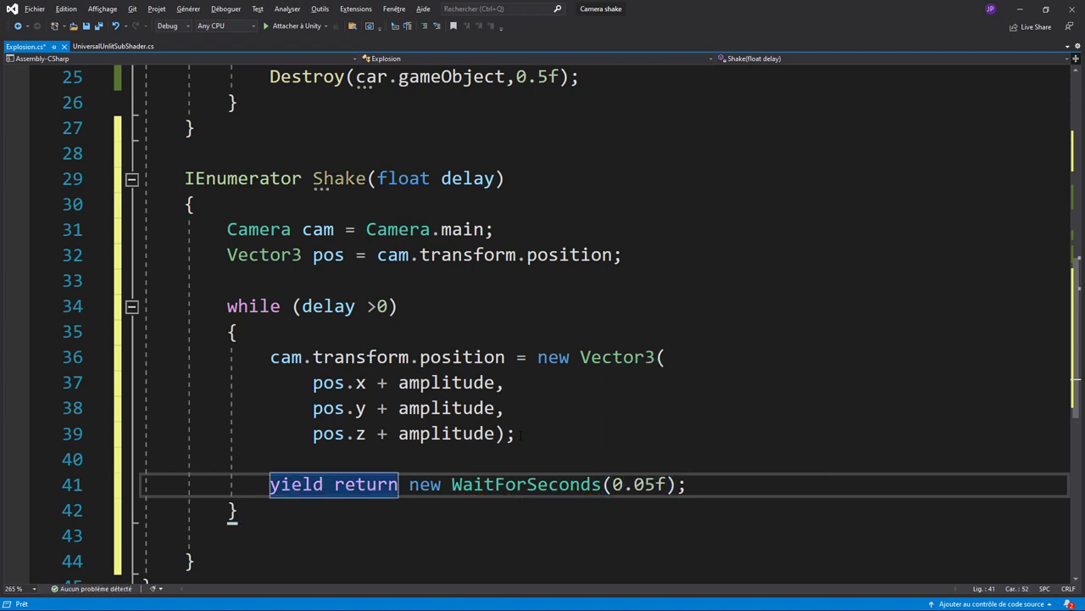
{"action": "key", "text": "Return"}
{"action": "key", "text": "Return"}
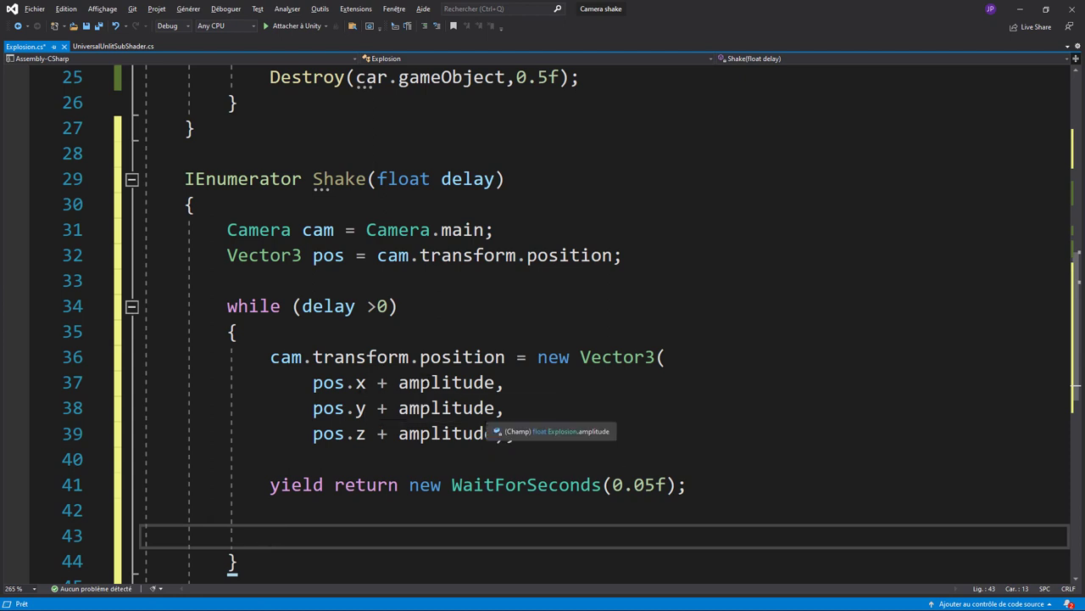
- Duplicate the move-and-wait block and change its three plus signs to minus
{"action": "left_click_drag", "start_coordinate": [268, 357], "coordinate": [689, 484]}
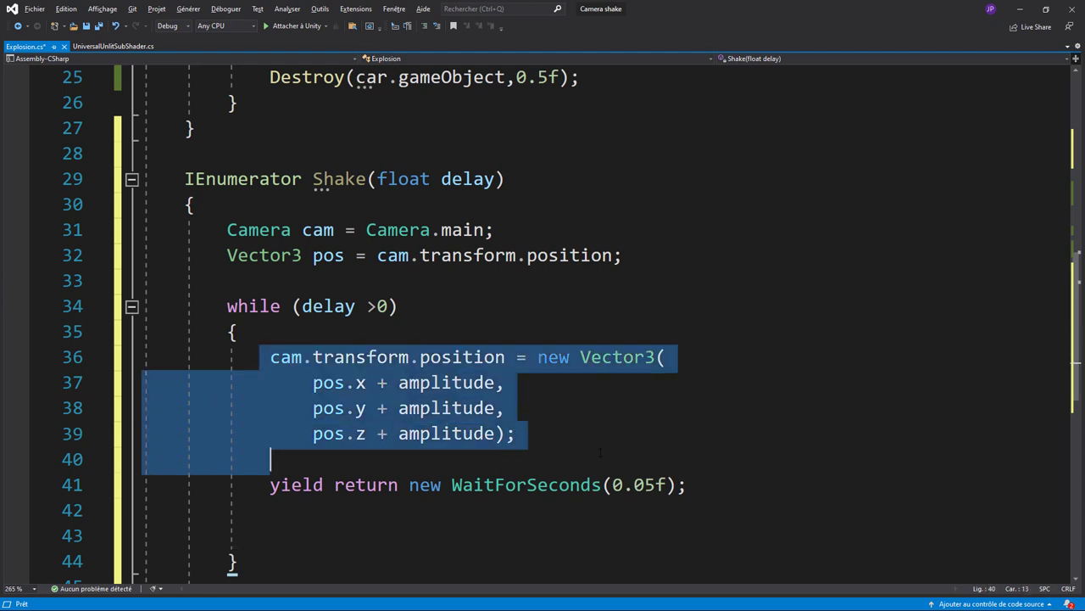
{"action": "key", "text": "ctrl+c"}
{"action": "left_click", "coordinate": [394, 527]}
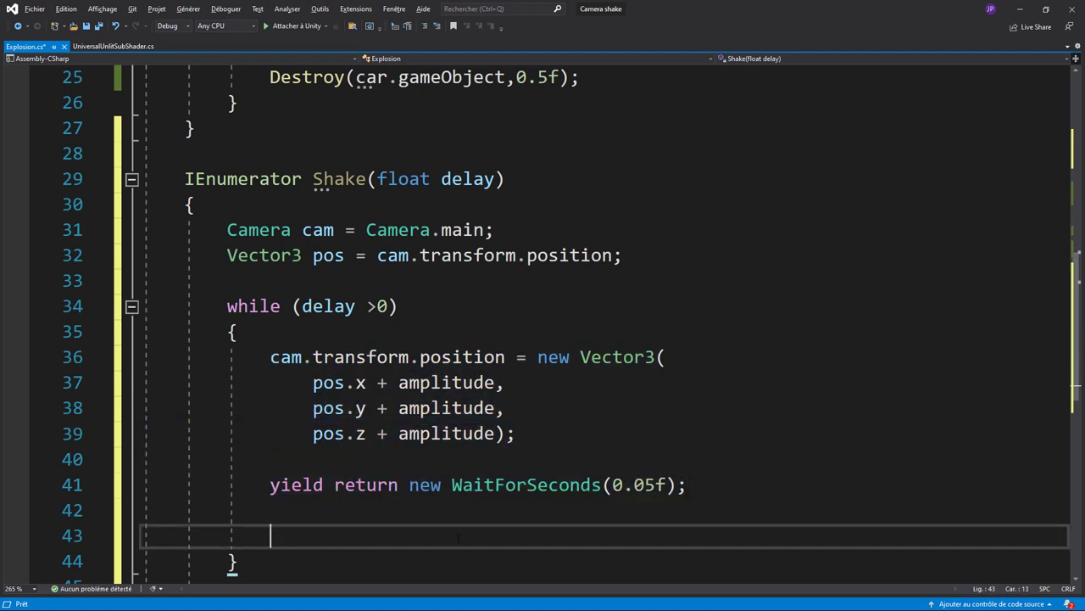
{"action": "key", "text": "ctrl+v"}
{"action": "scroll", "coordinate": [609, 401], "scroll_direction": "down", "scroll_amount": 1}
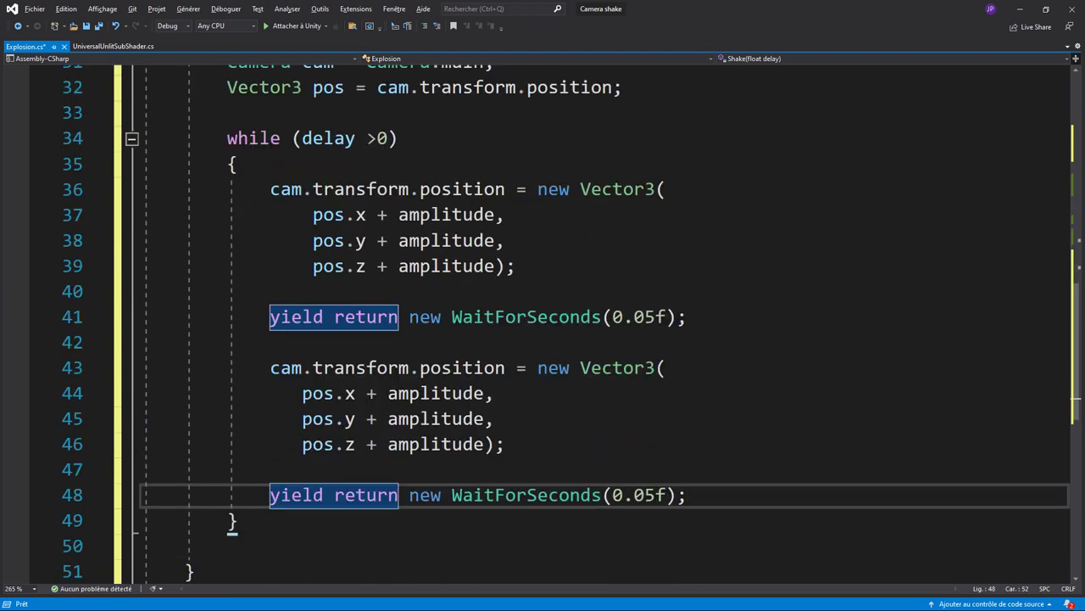
{"action": "double_click", "coordinate": [372, 395]}
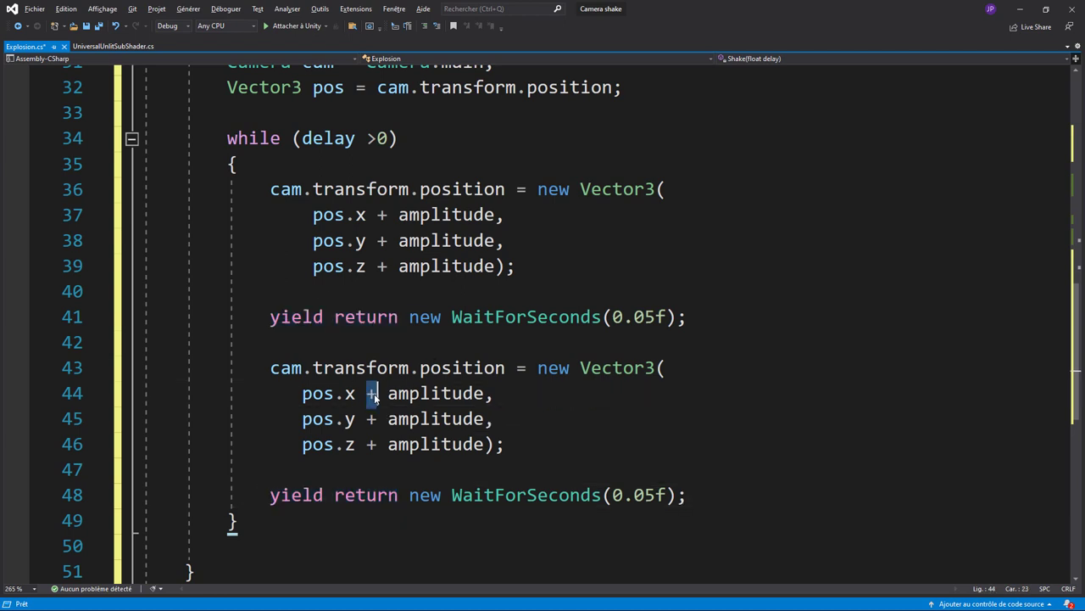
{"action": "type", "text": "-"}
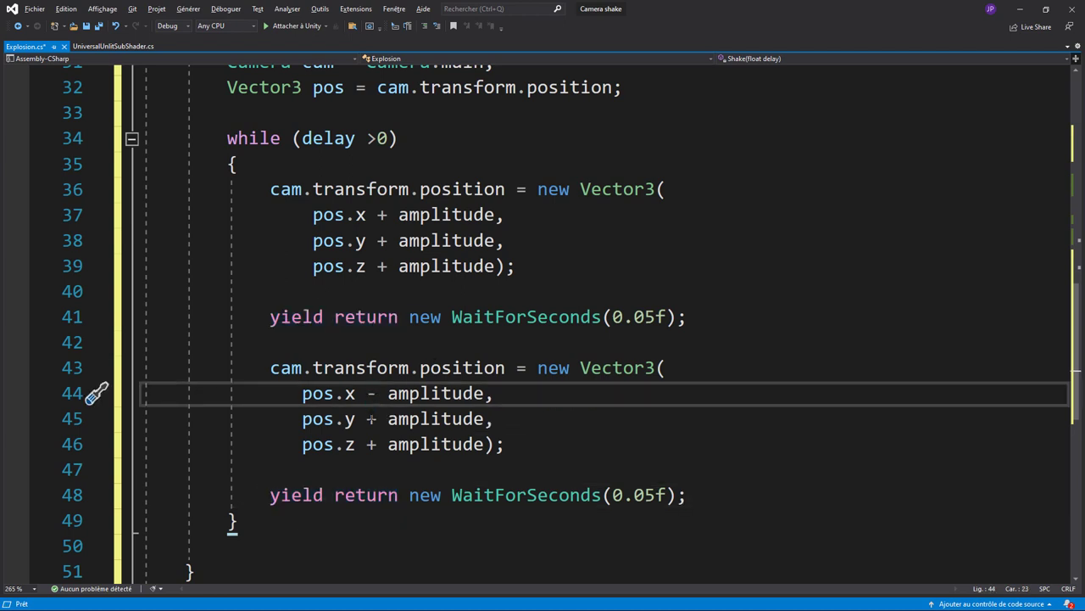
{"action": "double_click", "coordinate": [370, 419]}
{"action": "type", "text": "-"}
{"action": "double_click", "coordinate": [370, 445]}
{"action": "type", "text": "-"}
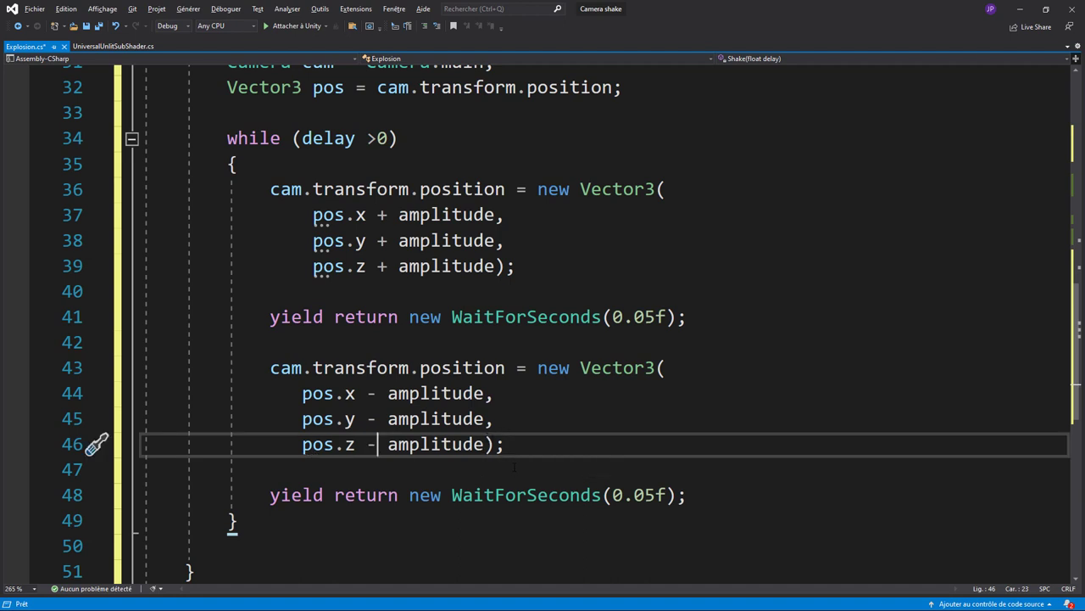
- Add delay -= 1; after the second wait statement
{"action": "left_click", "coordinate": [674, 498]}
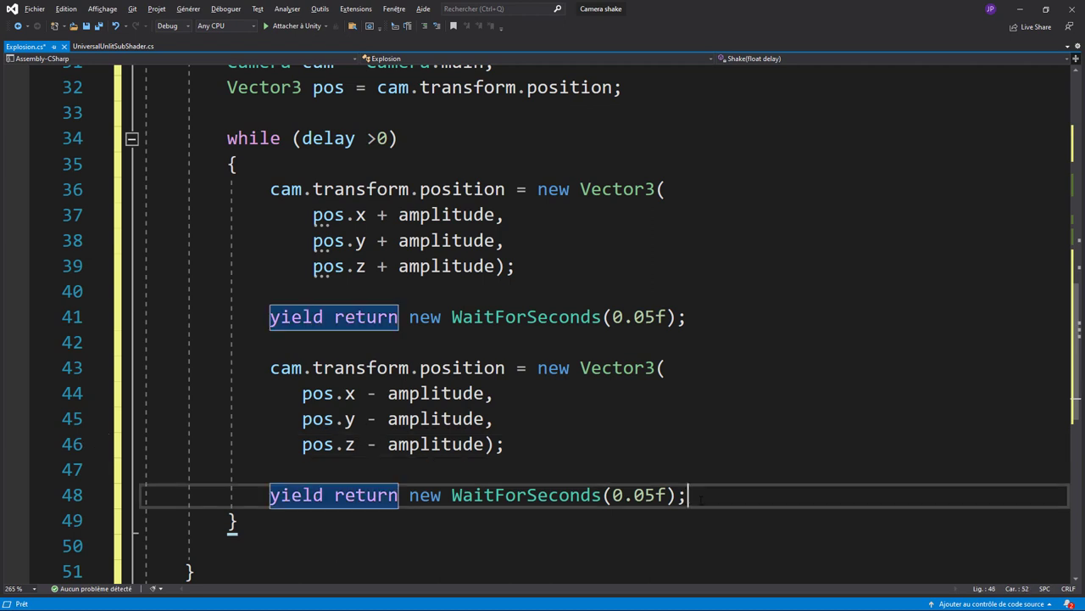
{"action": "key", "text": "Return"}
{"action": "key", "text": "Return"}
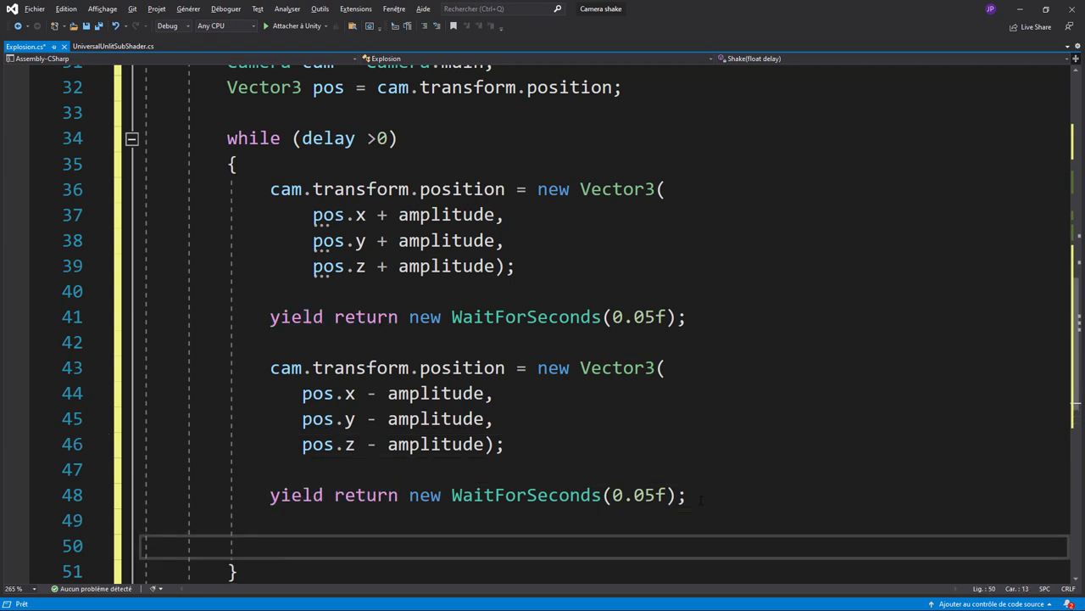
{"action": "type", "text": "del"}
{"action": "key", "text": "Tab"}
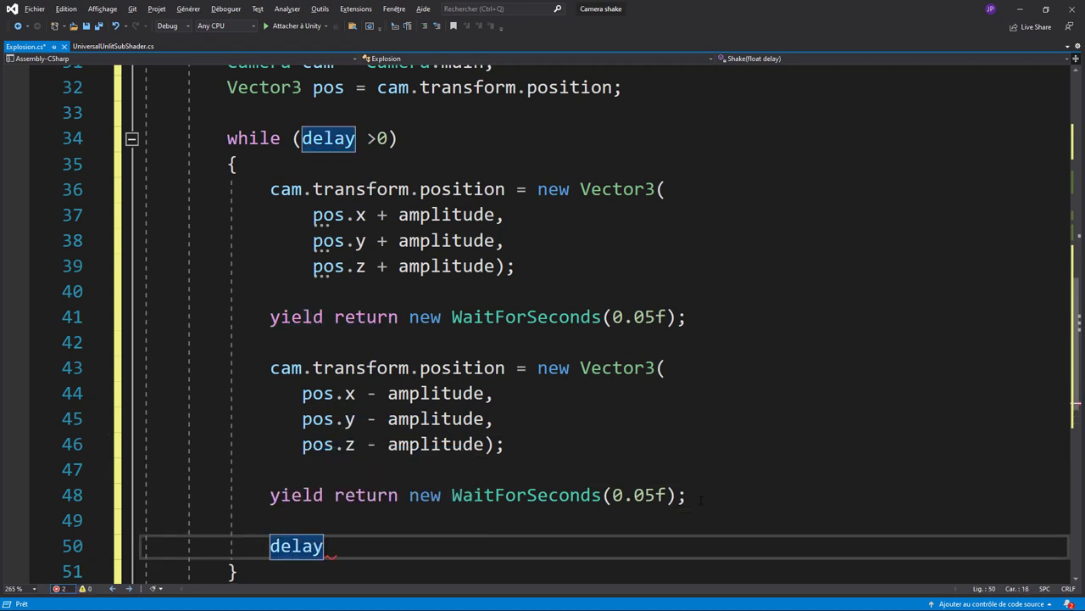
{"action": "type", "text": " -= 1;"}
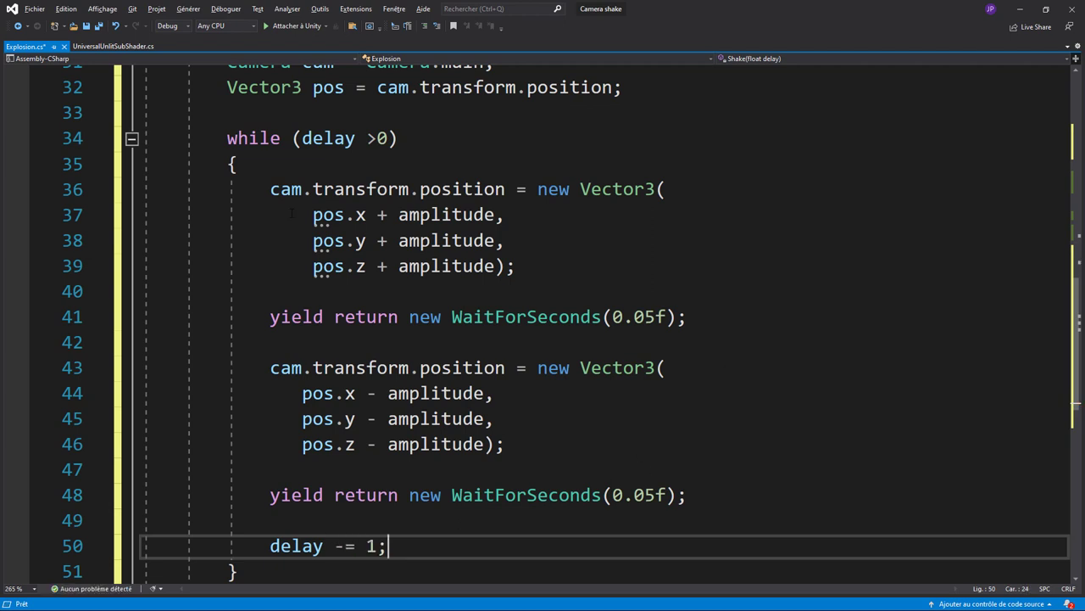
{"action": "double_click", "coordinate": [331, 139]}
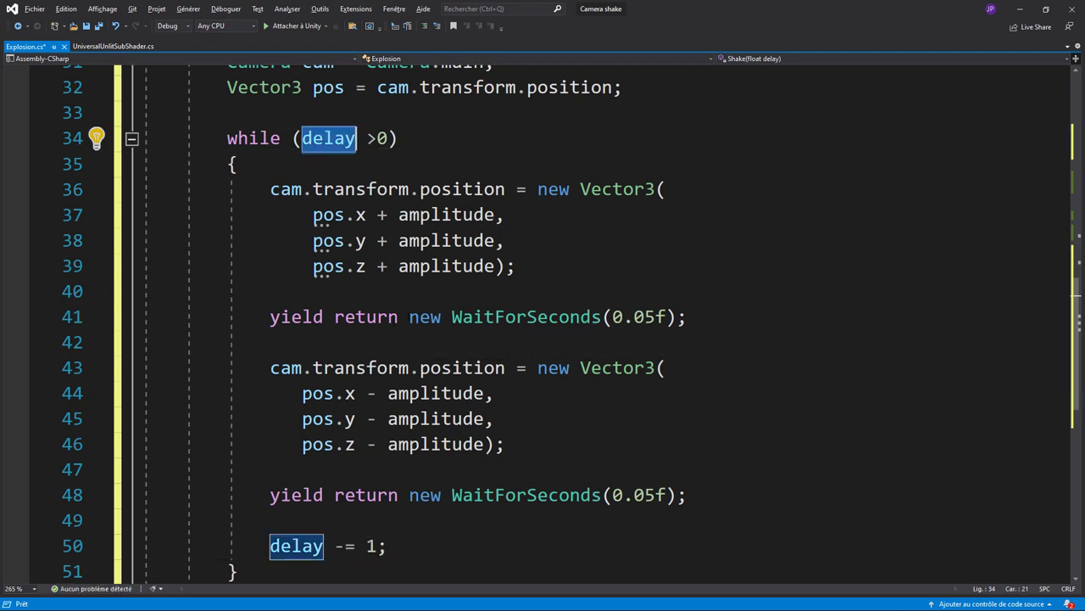
- Add cam.transform.position = pos; after the while loop to restore the camera
{"action": "scroll", "coordinate": [459, 450], "scroll_direction": "down", "scroll_amount": 2}
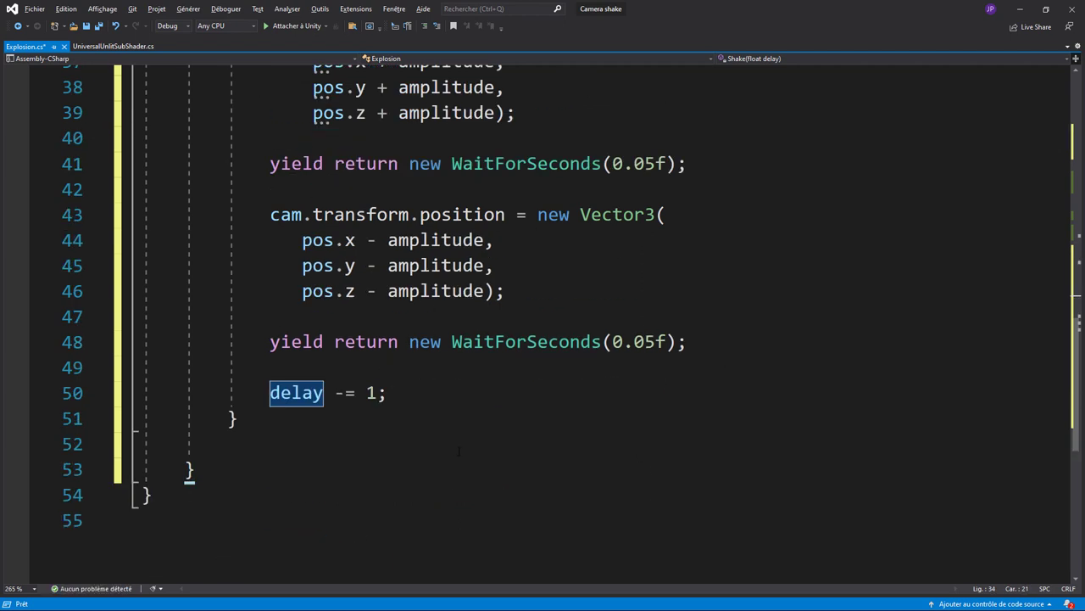
{"action": "left_click", "coordinate": [352, 419]}
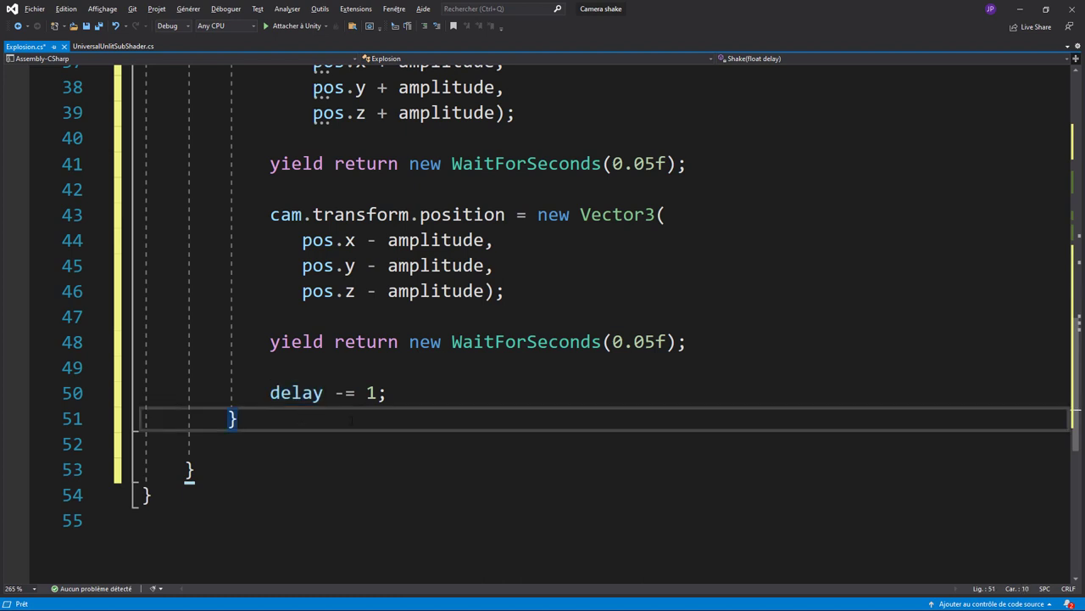
{"action": "key", "text": "Return"}
{"action": "key", "text": "Return"}
{"action": "key", "text": "Tab"}
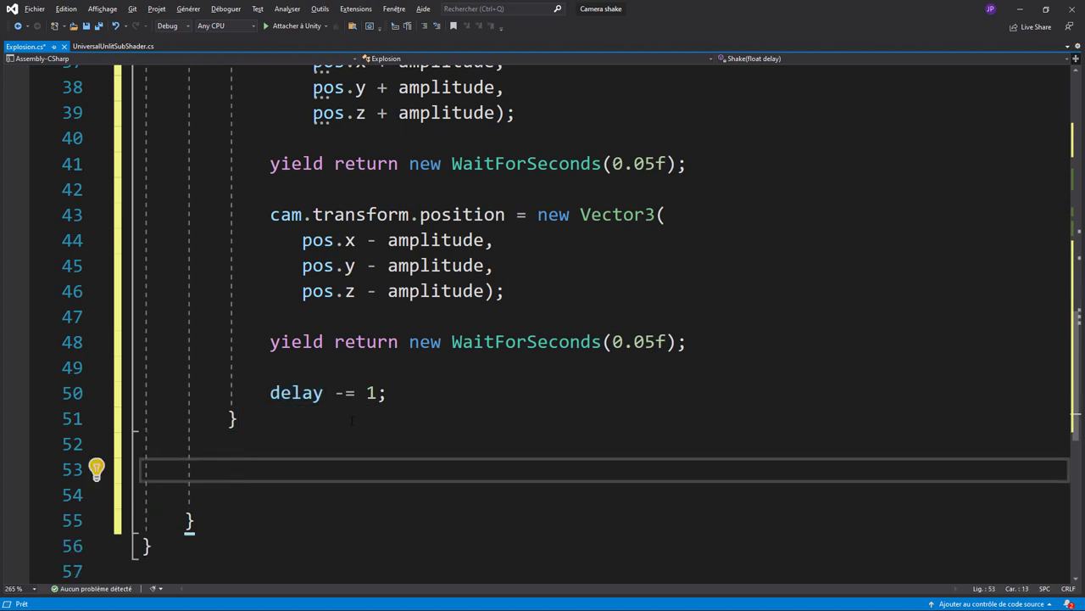
{"action": "type", "text": "cam"}
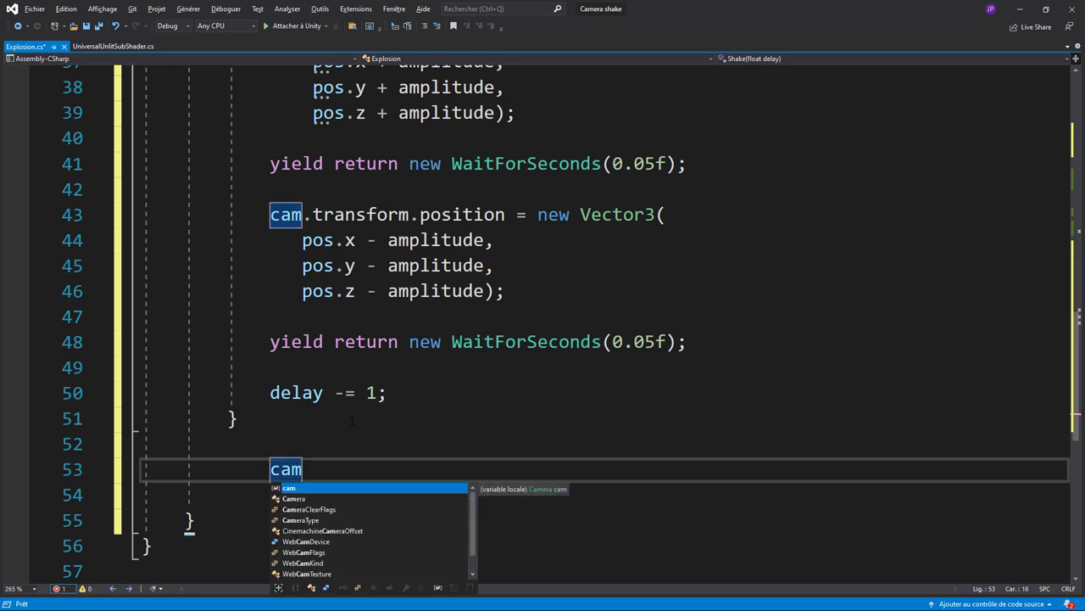
{"action": "key", "text": "Escape"}
{"action": "type", "text": ".t"}
{"action": "key", "text": "Tab"}
{"action": "type", "text": "."}
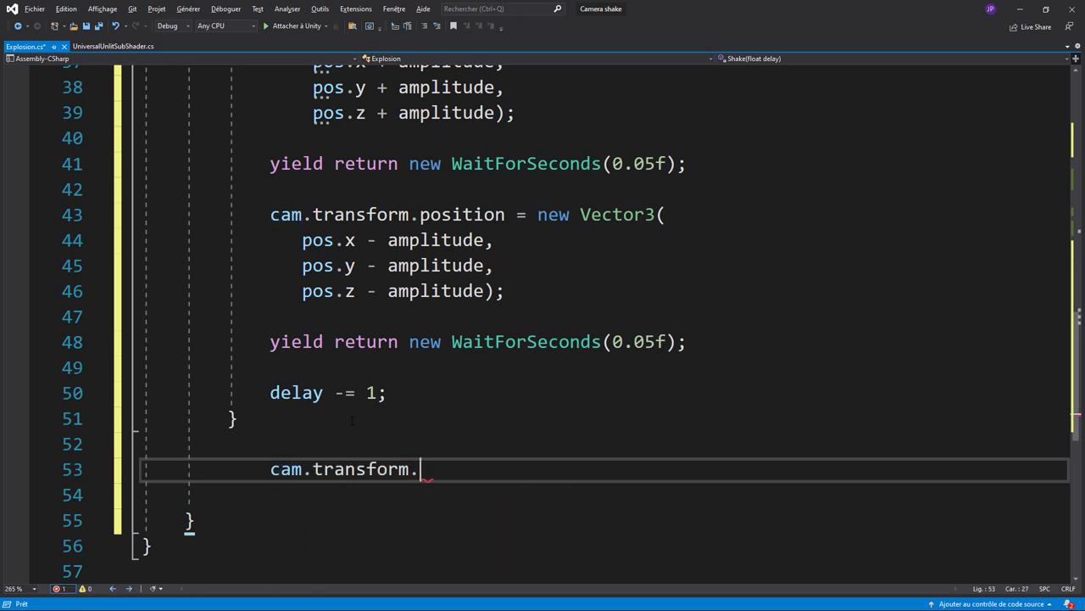
{"action": "key", "text": "Tab"}
{"action": "type", "text": "= po"}
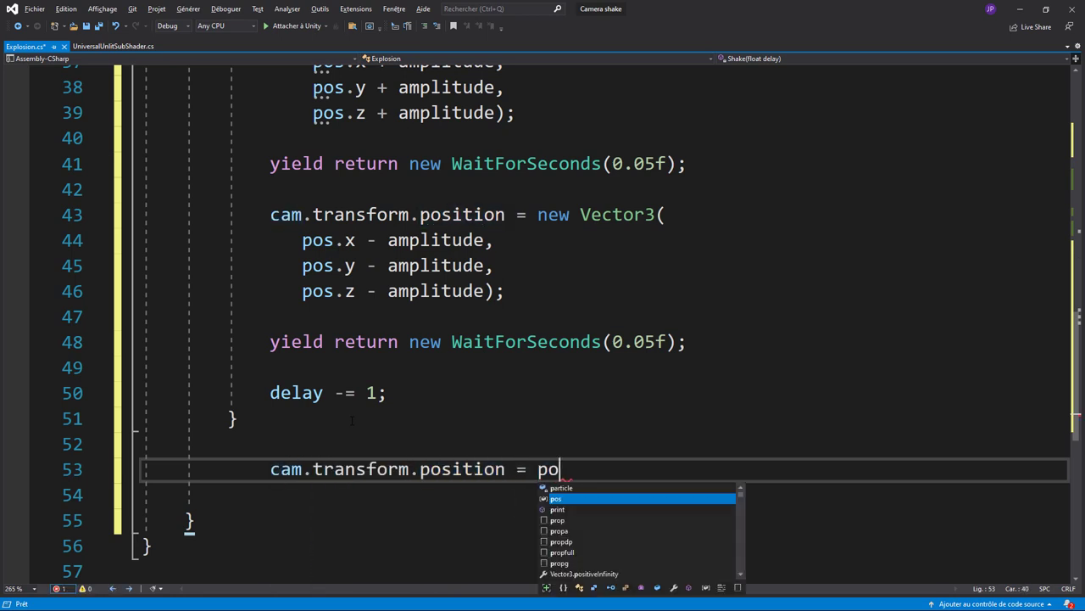
{"action": "type", "text": "s;"}
- Remove the leftover blank line and save Explosion.cs
{"action": "key", "text": "Delete"}
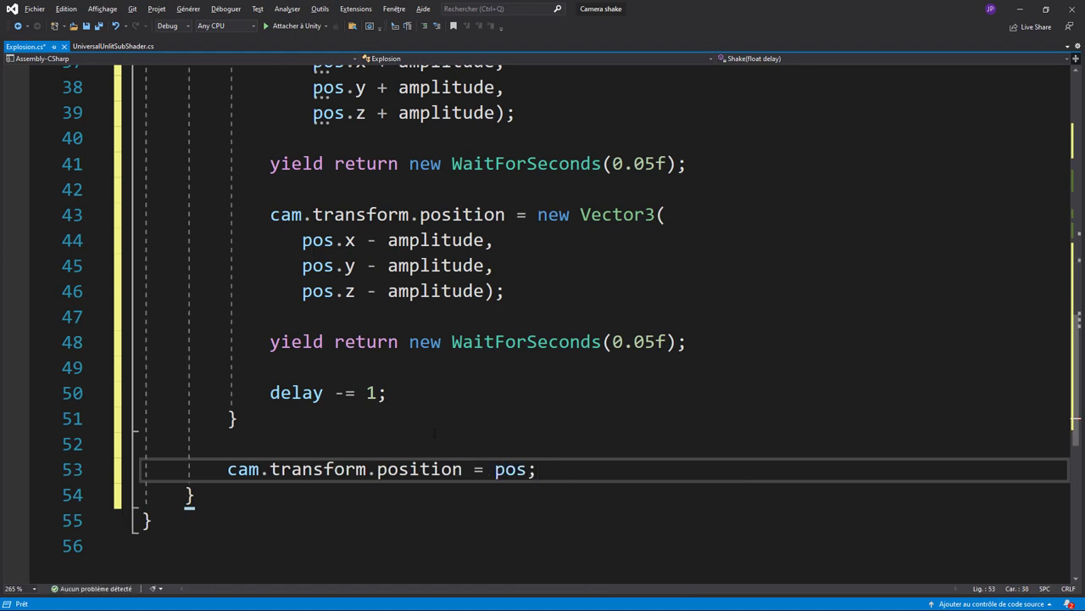
{"action": "key", "text": "ctrl+s"}
{"action": "scroll", "coordinate": [435, 433], "scroll_direction": "up", "scroll_amount": 7}
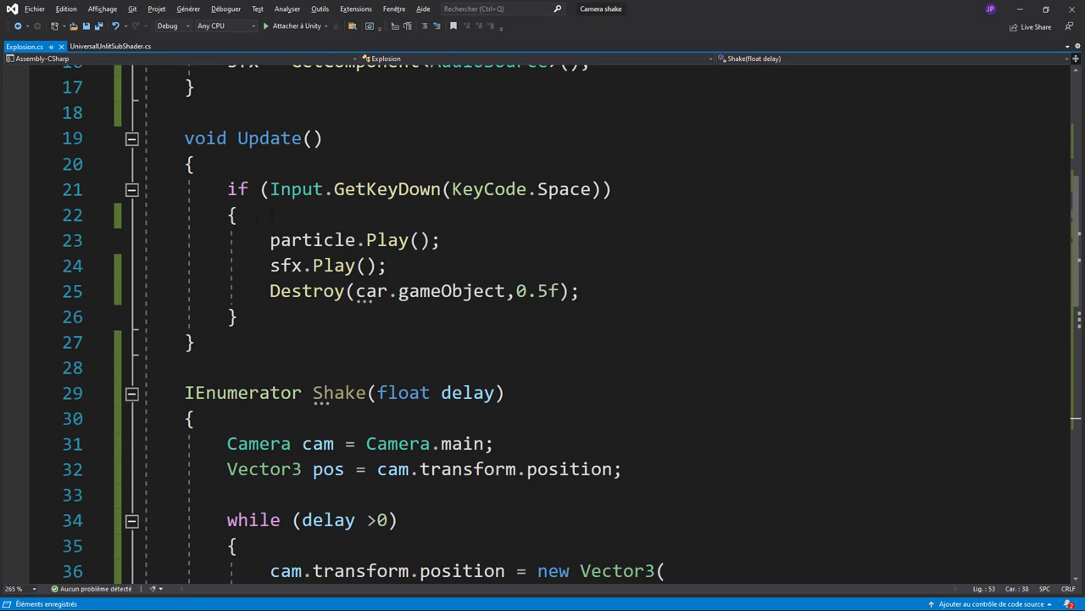
- Start a StartCoroutine(Shake(...)) call on a new line in Update's Space block
{"action": "left_click", "coordinate": [263, 214]}
{"action": "key", "text": "Return"}
{"action": "type", "text": "st"}
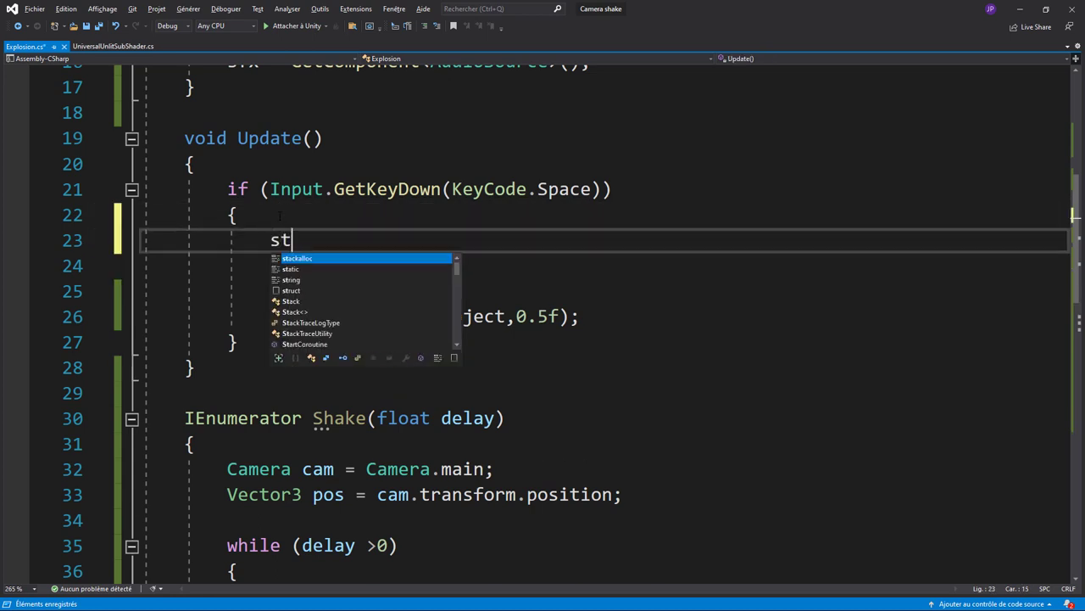
{"action": "type", "text": "art"}
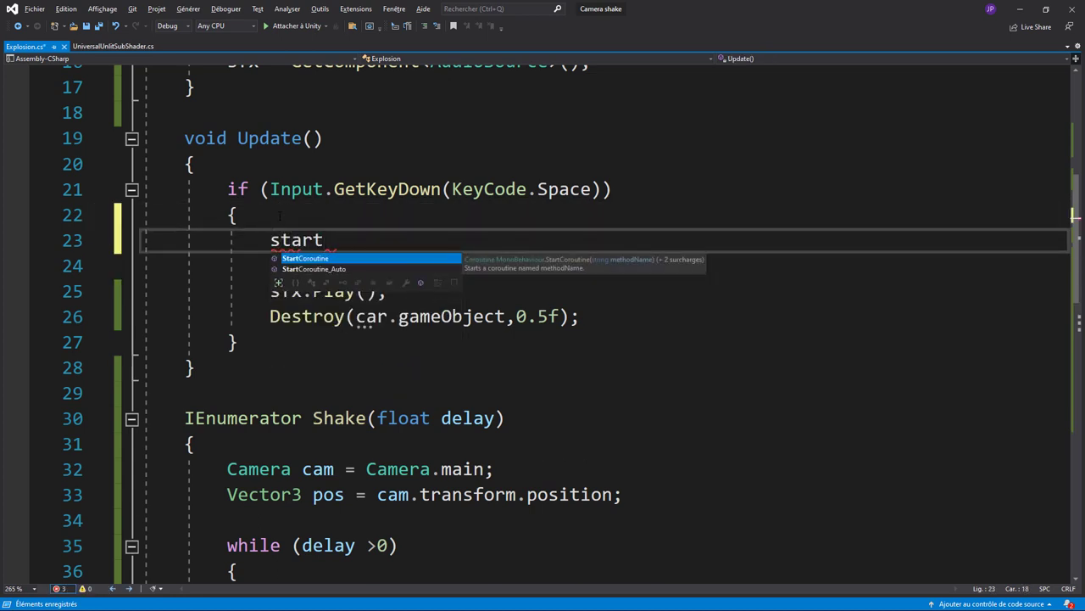
{"action": "key", "text": "Tab"}
{"action": "type", "text": "("}
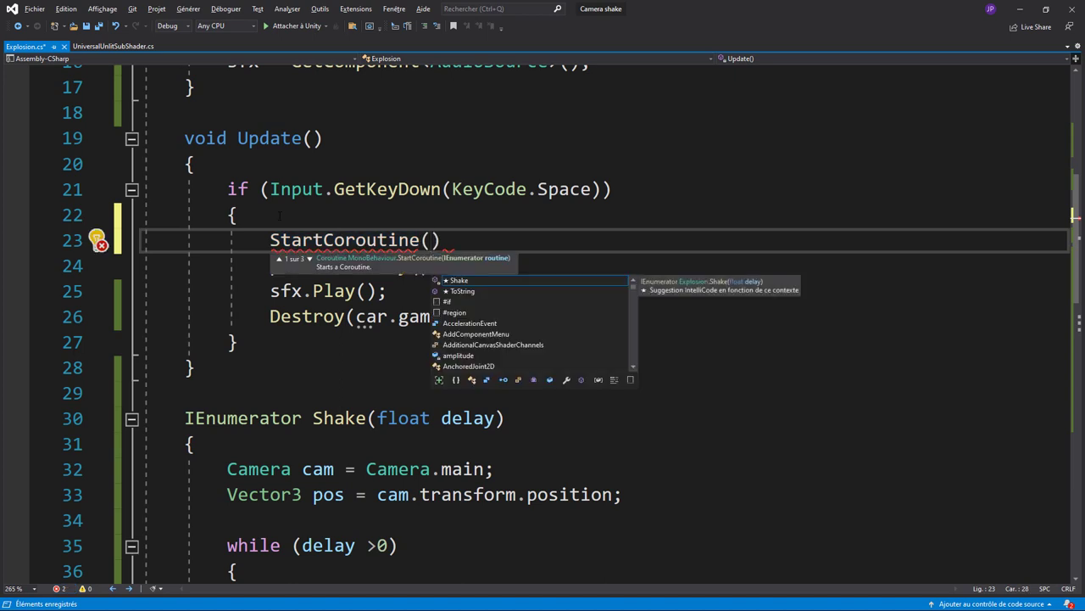
{"action": "type", "text": "sh"}
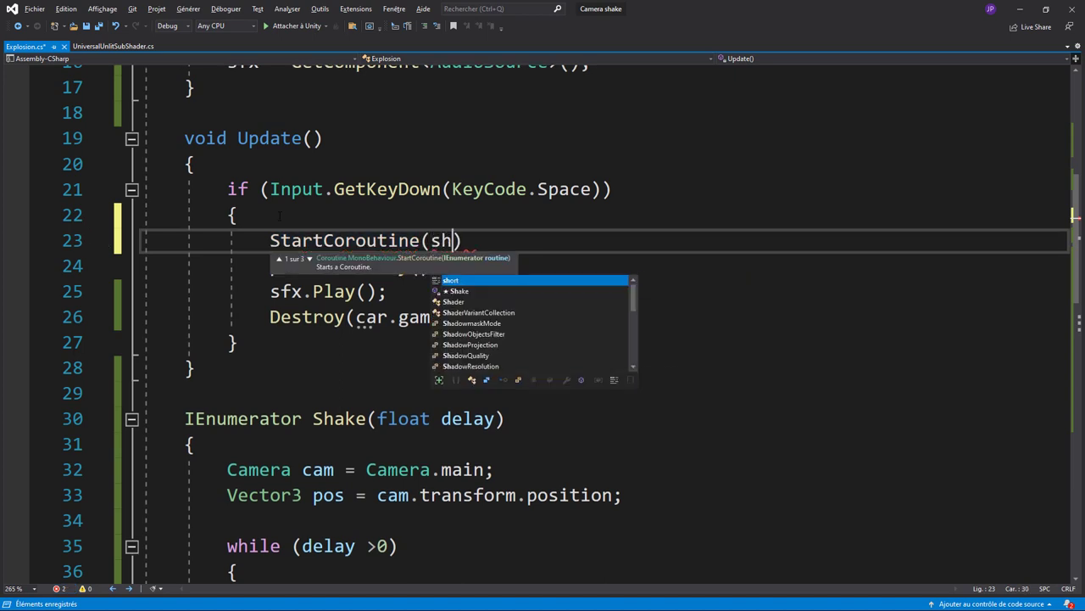
{"action": "key", "text": "Down"}
{"action": "key", "text": "Tab"}
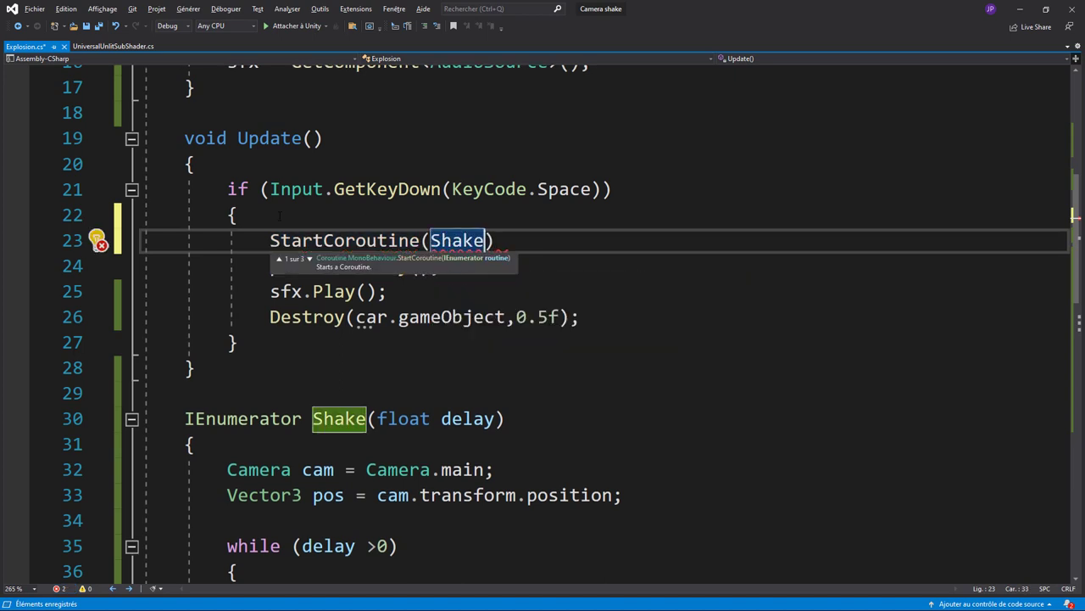
{"action": "type", "text": "("}
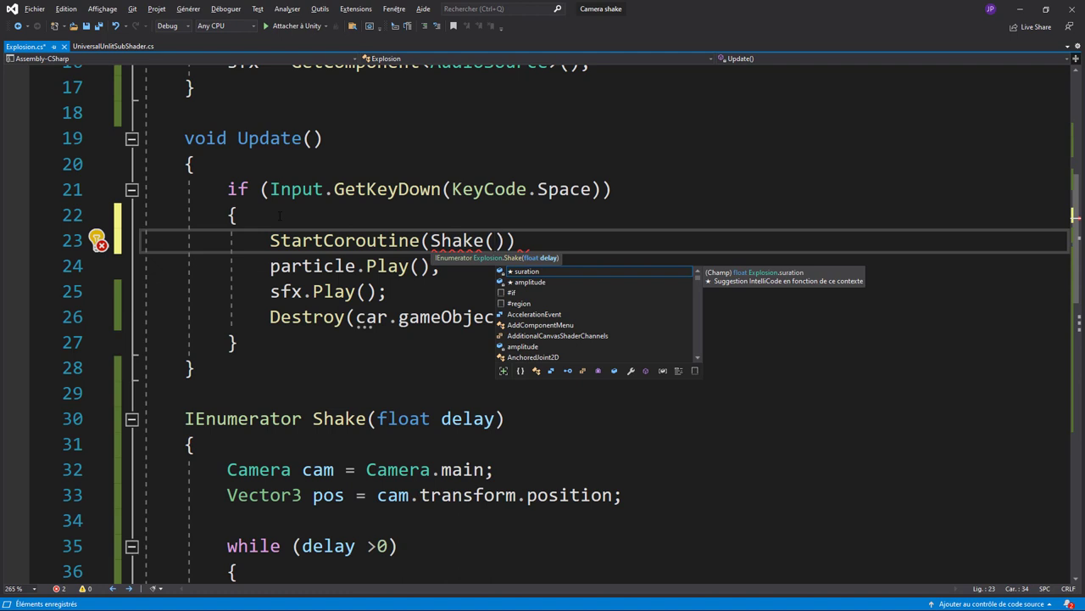
{"action": "type", "text": "du"}
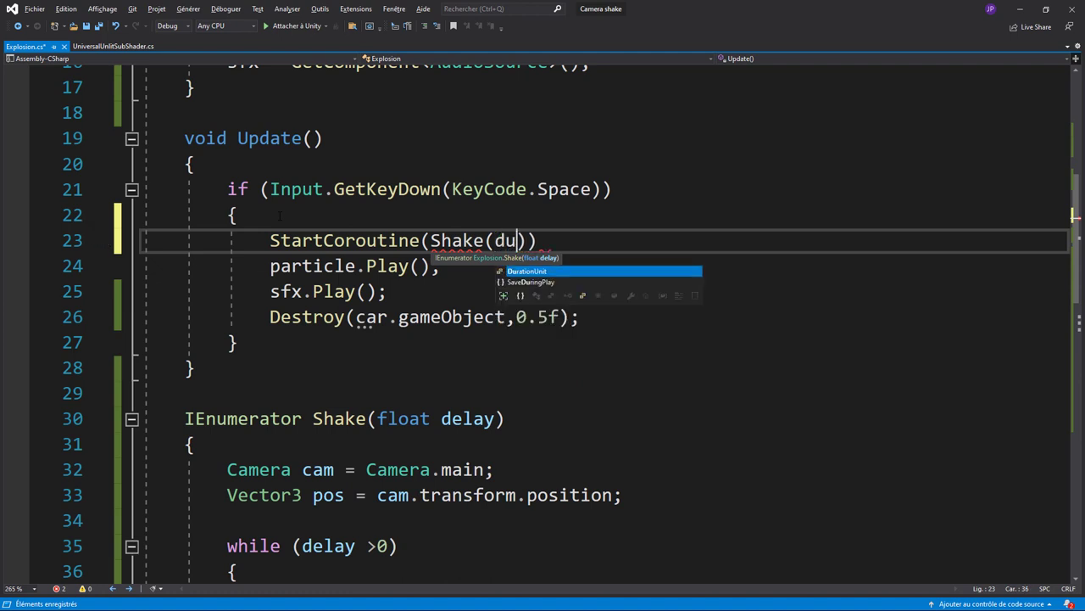
{"action": "type", "text": "ra"}
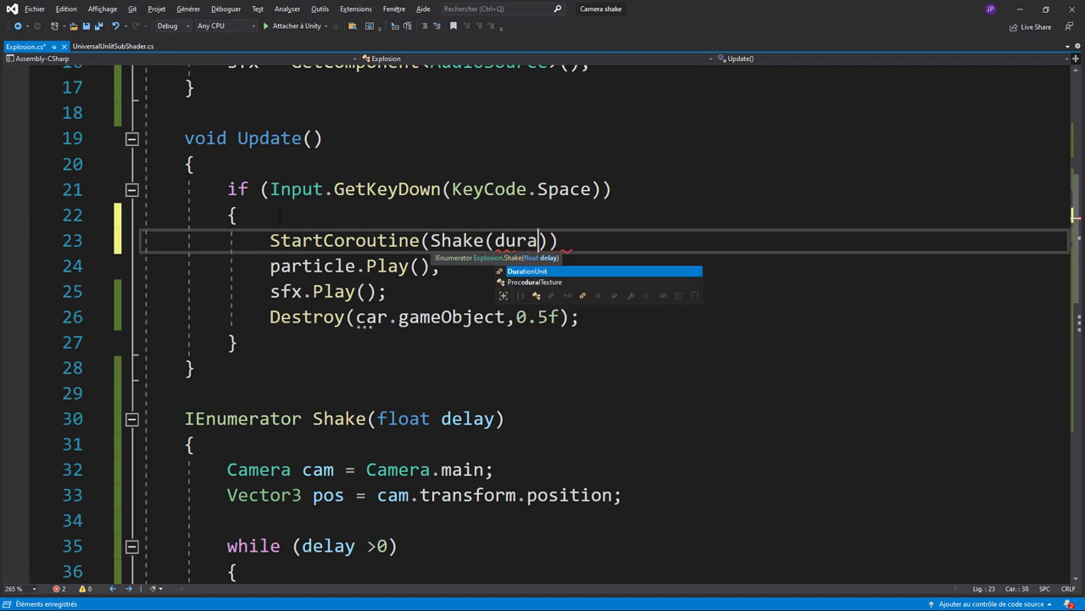
- Rename the misspelled field suration to duration
{"action": "scroll", "coordinate": [373, 296], "scroll_direction": "up", "scroll_amount": 5}
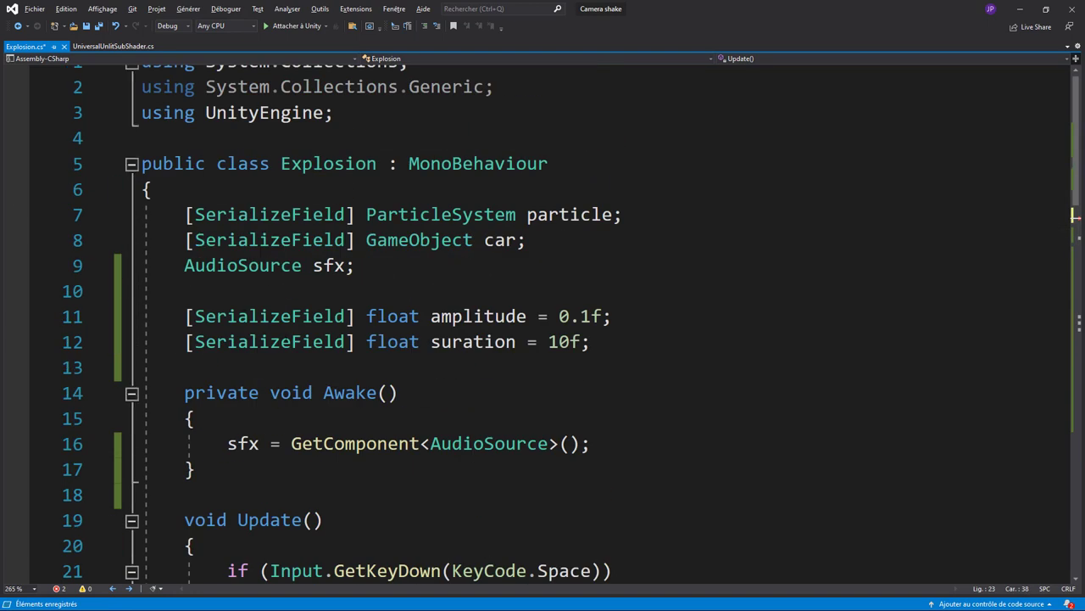
{"action": "left_click", "coordinate": [441, 357]}
{"action": "key", "text": "BackSpace"}
{"action": "type", "text": "d"}
- Finish the call as StartCoroutine(Shake(duration)); using the corrected field
{"action": "scroll", "coordinate": [490, 375], "scroll_direction": "down", "scroll_amount": 4}
{"action": "scroll", "coordinate": [490, 374], "scroll_direction": "down", "scroll_amount": 3}
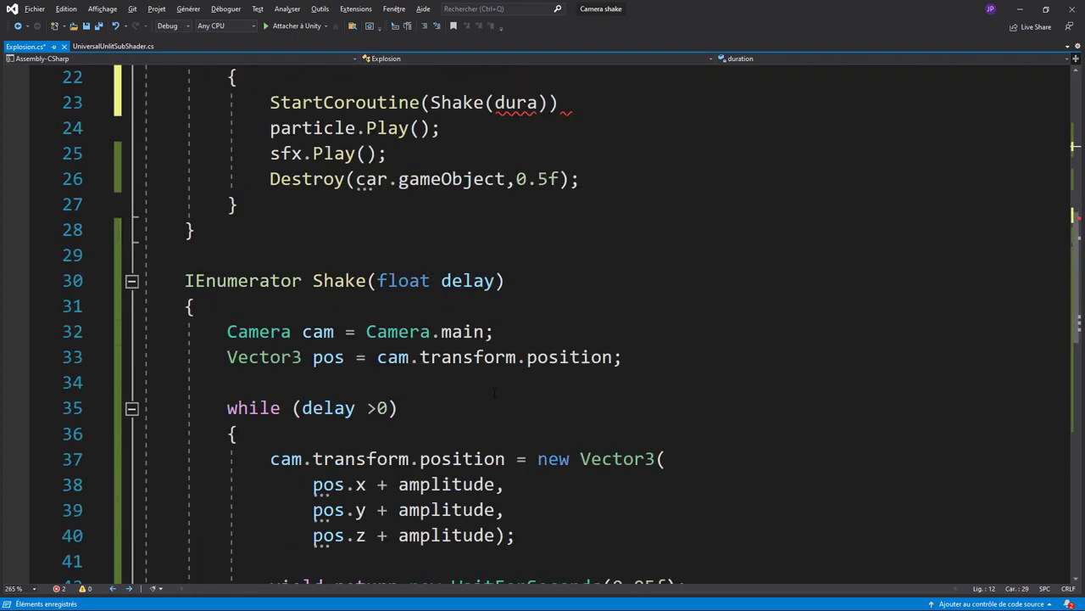
{"action": "scroll", "coordinate": [490, 374], "scroll_direction": "up", "scroll_amount": 2}
{"action": "double_click", "coordinate": [517, 255]}
{"action": "type", "text": "d"}
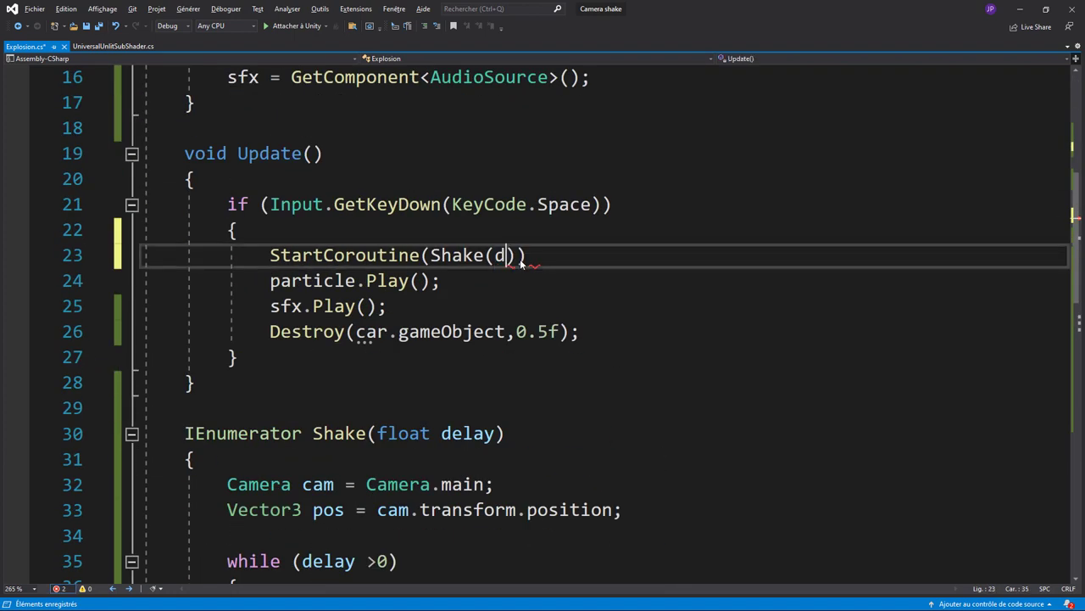
{"action": "type", "text": "u"}
{"action": "key", "text": "Tab"}
{"action": "type", "text": "))"}
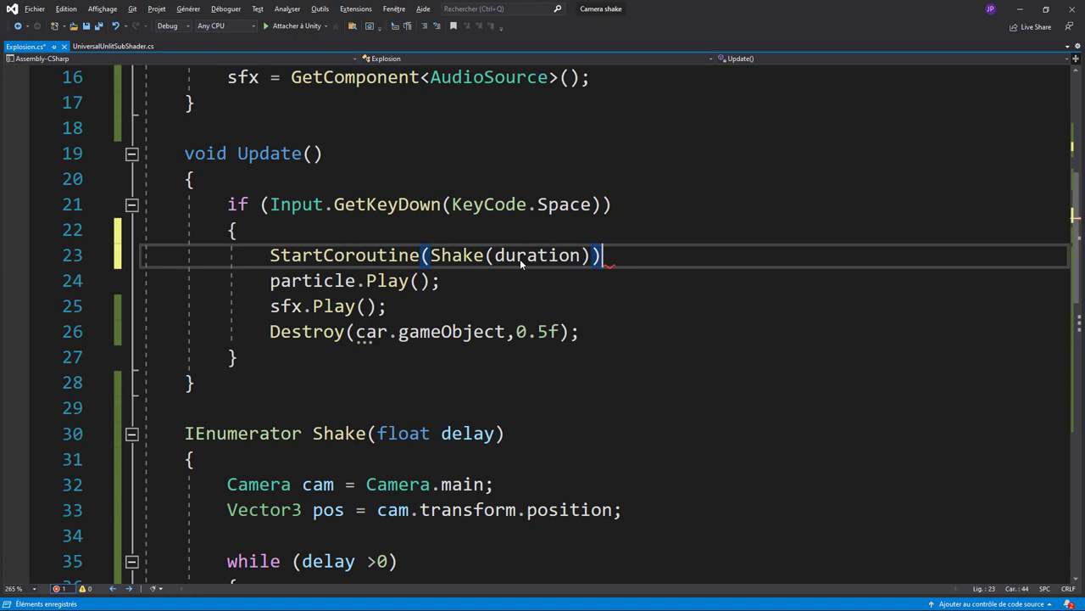
{"action": "type", "text": ";"}
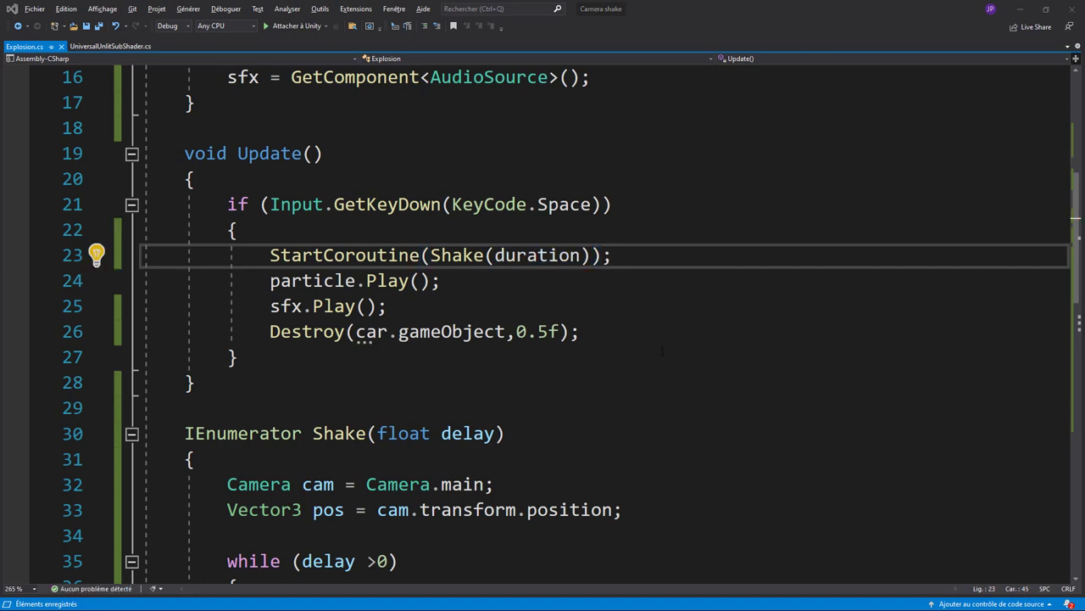
- In Unity, select Explosion and play-test with Space, blowing up the police car
{"action": "left_click", "coordinate": [1021, 10]}
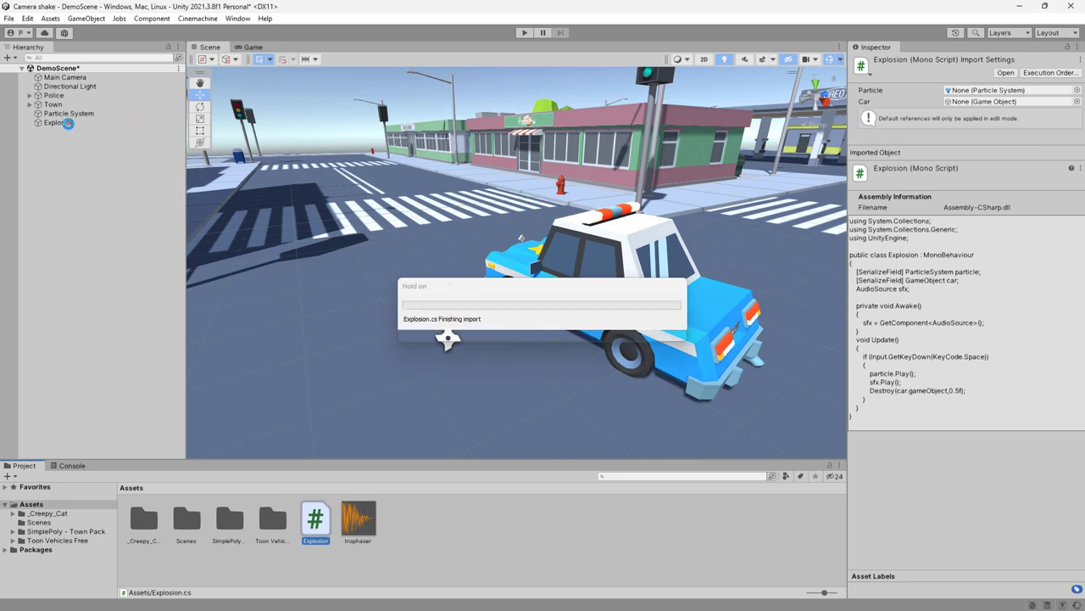
{"action": "left_click", "coordinate": [68, 123]}
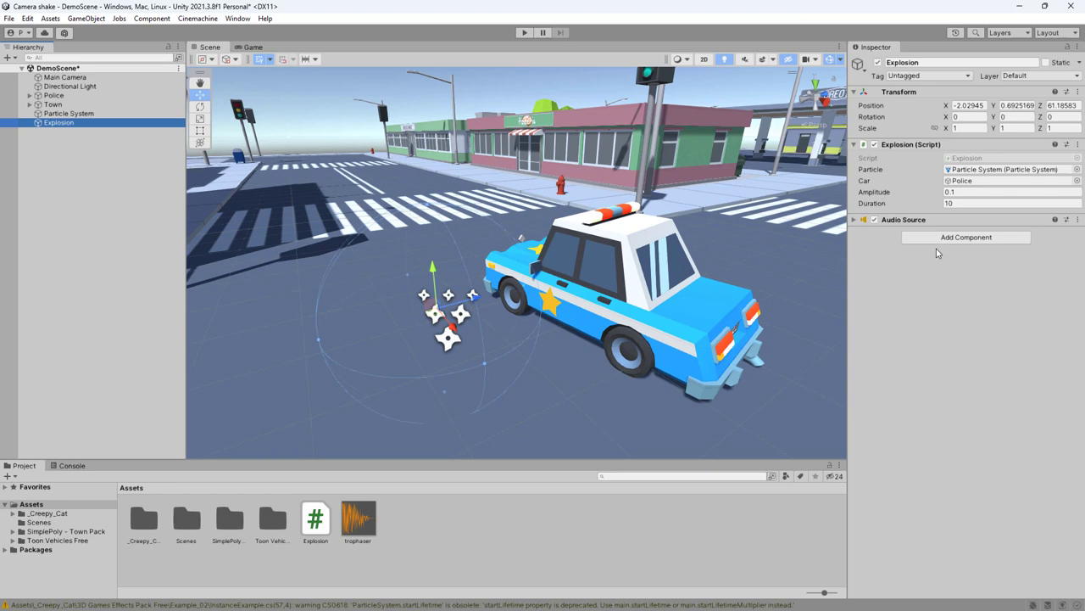
{"action": "left_click", "coordinate": [523, 32]}
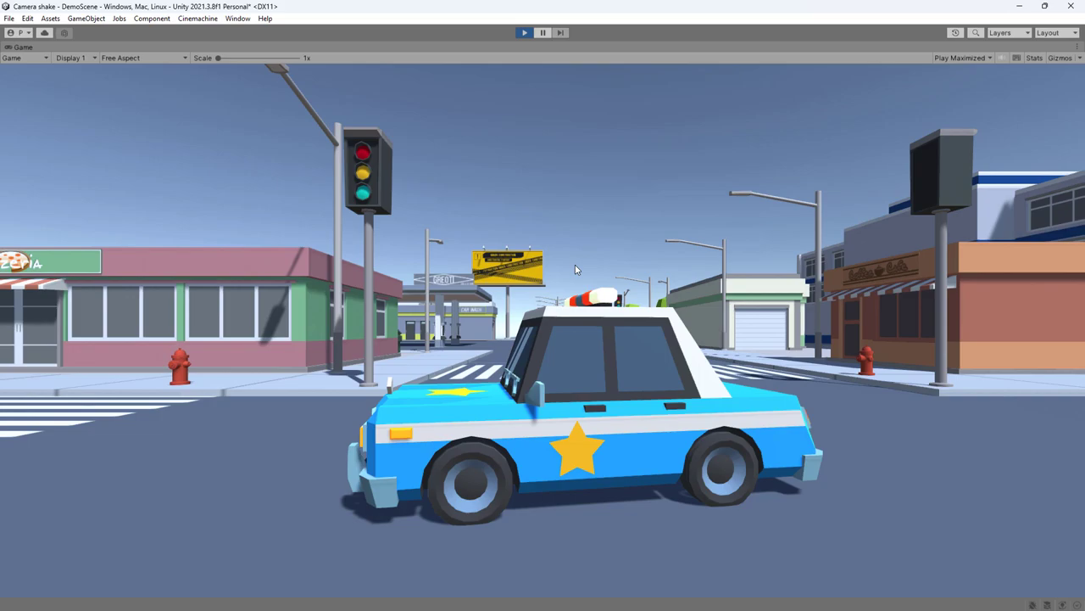
{"action": "key", "text": "space"}
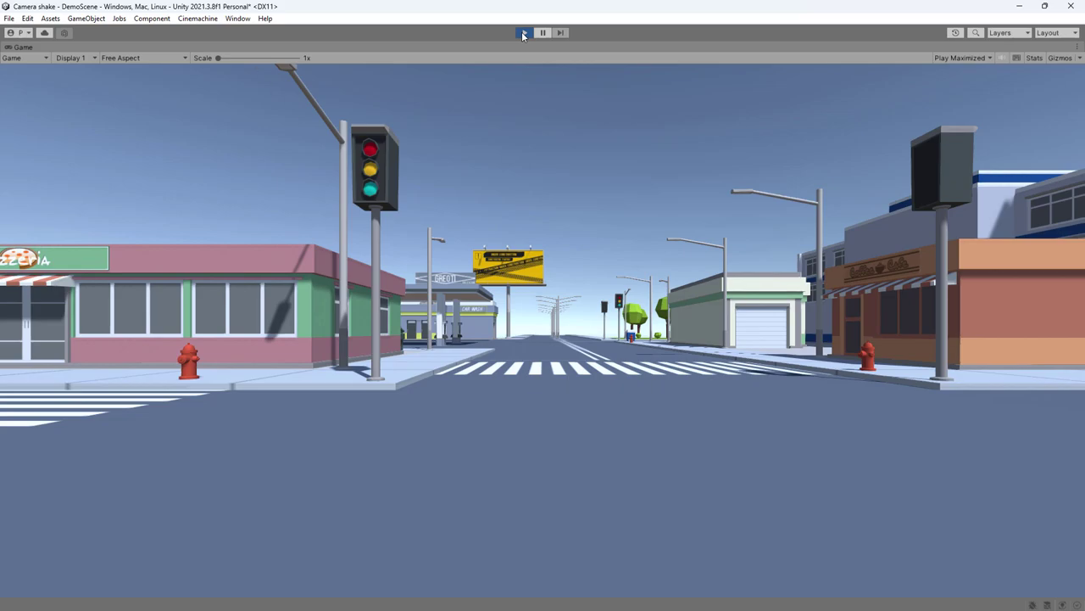
{"action": "left_click", "coordinate": [522, 31]}
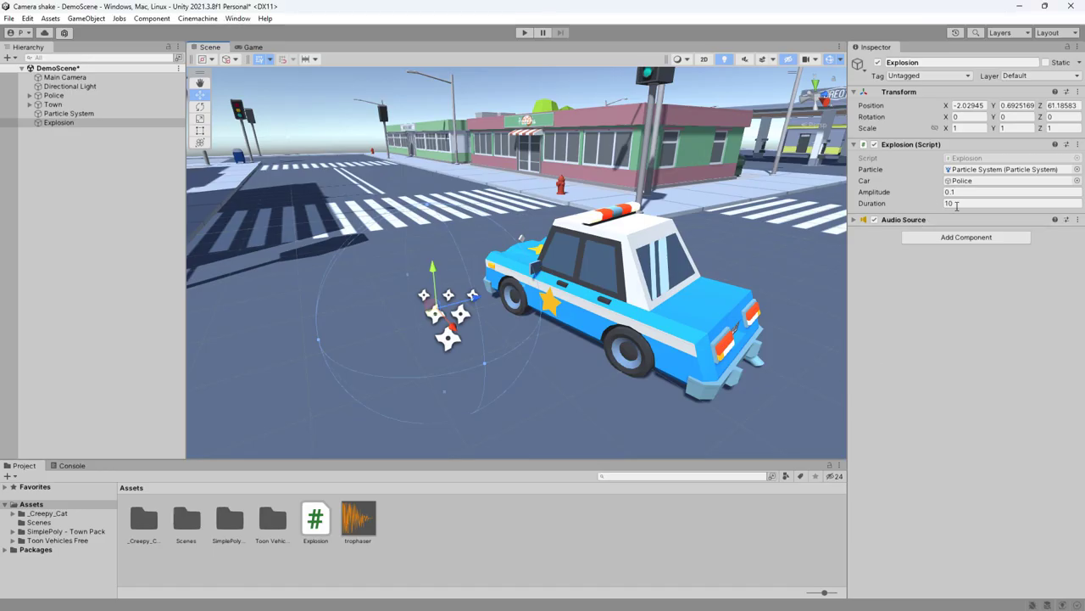
- Set the Explosion script's Duration to 5 and Amplitude to 0.05, then play-test the scene
{"action": "left_click", "coordinate": [957, 205]}
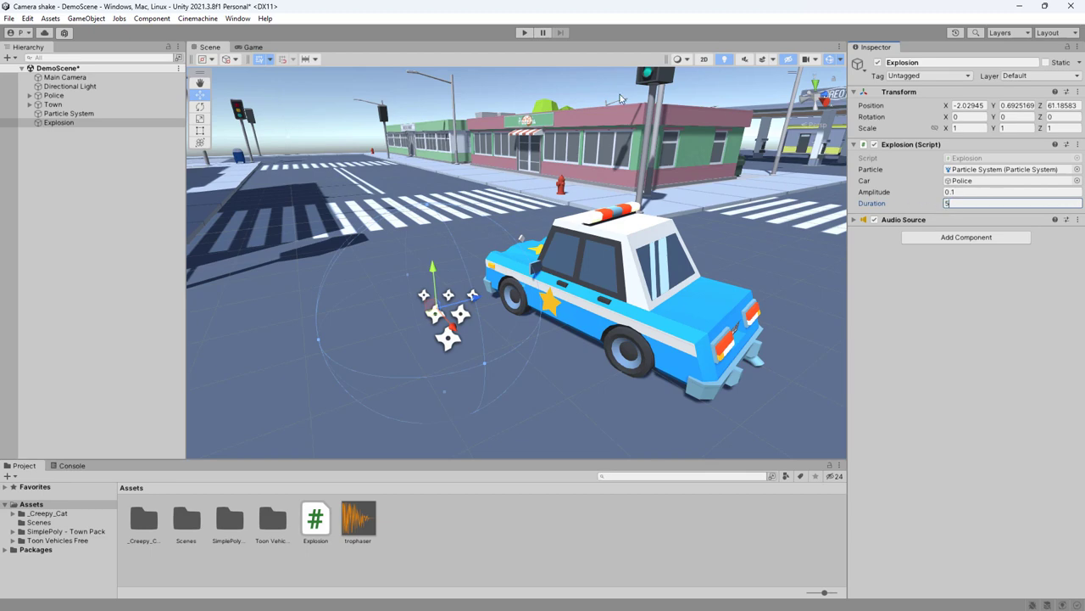
{"action": "left_click", "coordinate": [951, 193]}
{"action": "type", "text": "0.05"}
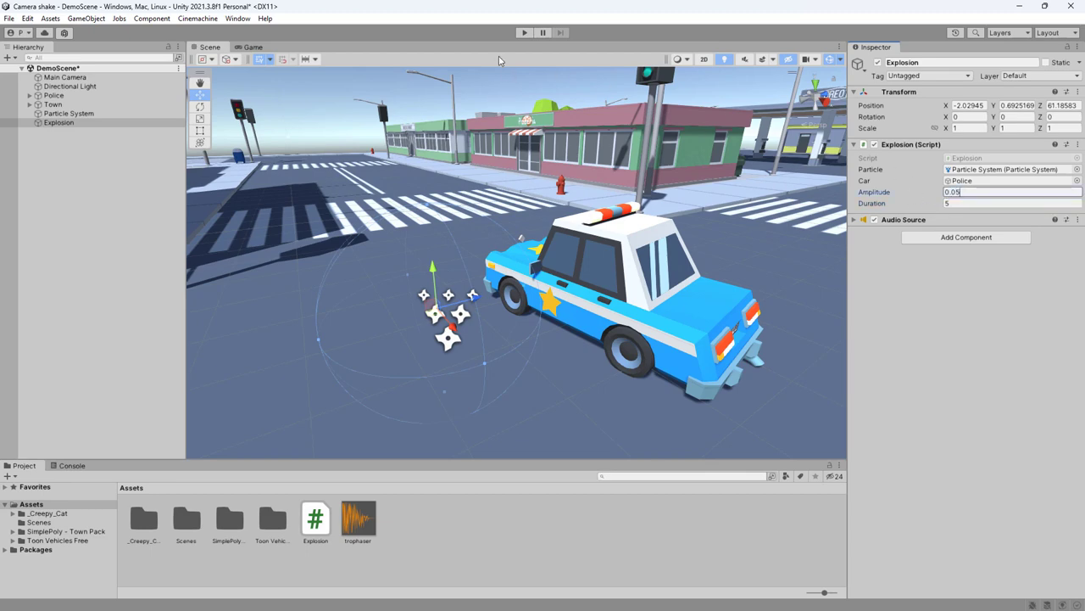
{"action": "left_click", "coordinate": [524, 32]}
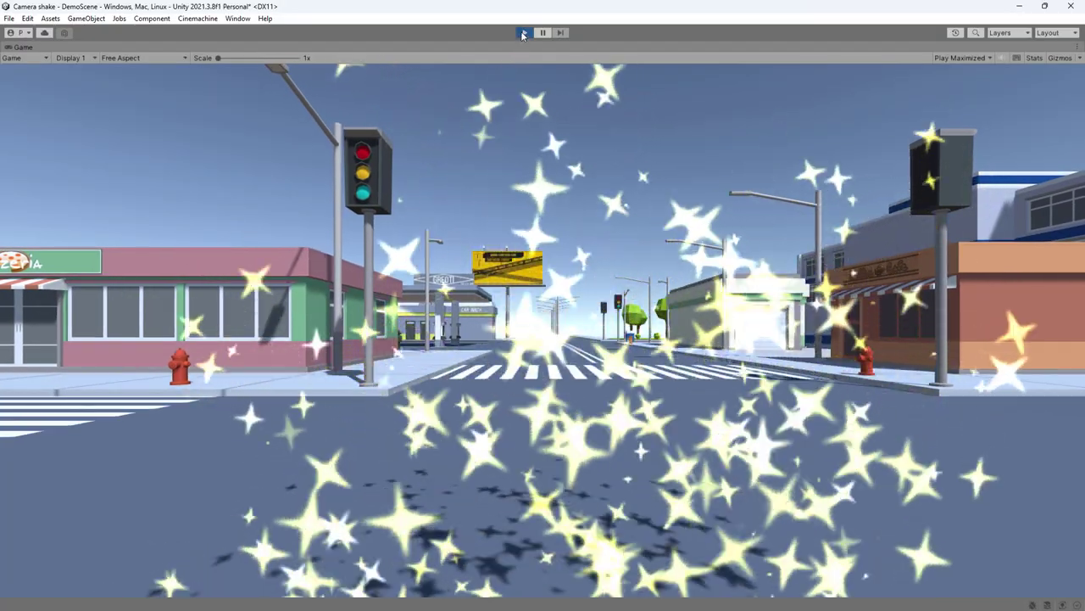
{"action": "left_click", "coordinate": [524, 32]}
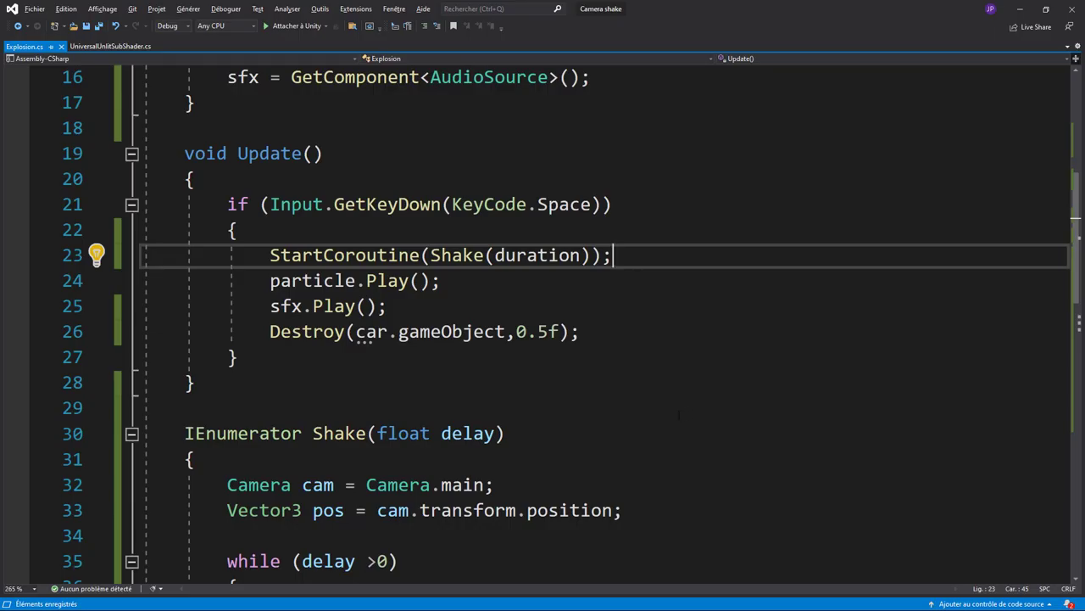
- Append * Random.Range(-0.05f, 0.05f) to the amplitude term on line 45
{"action": "scroll", "coordinate": [678, 415], "scroll_direction": "down", "scroll_amount": 4}
{"action": "scroll", "coordinate": [679, 415], "scroll_direction": "down", "scroll_amount": 1}
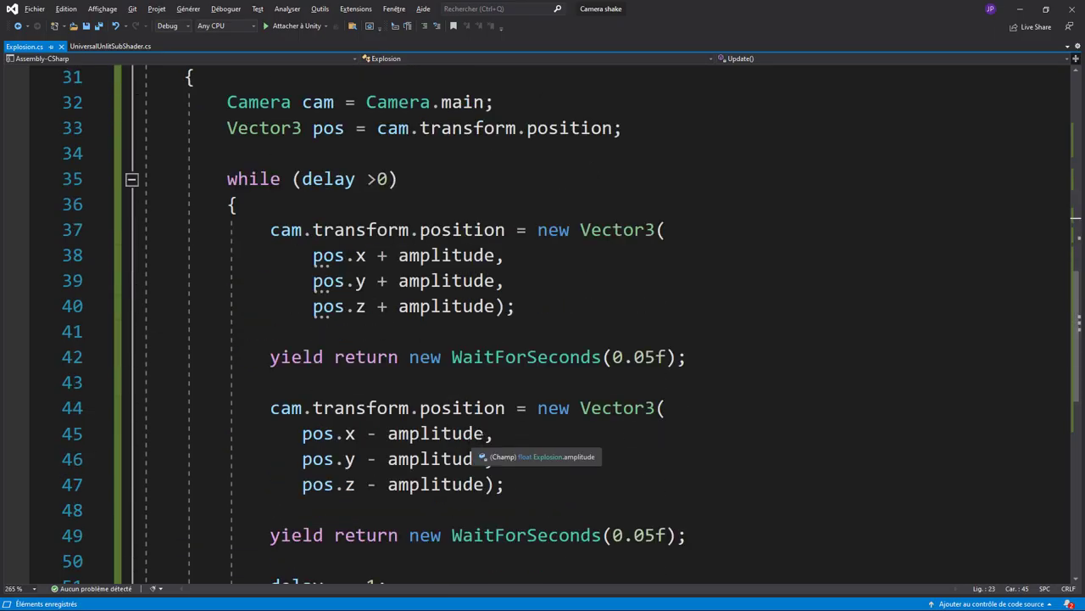
{"action": "left_click", "coordinate": [484, 434]}
{"action": "type", "text": "+"}
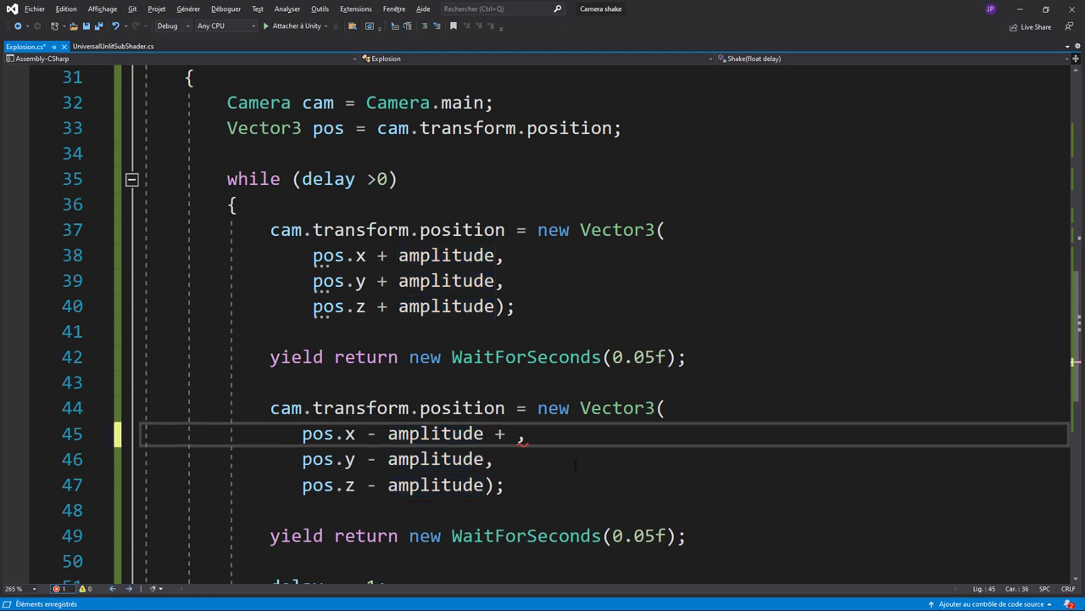
{"action": "key", "text": "BackSpace"}
{"action": "key", "text": "BackSpace"}
{"action": "type", "text": "* rand"}
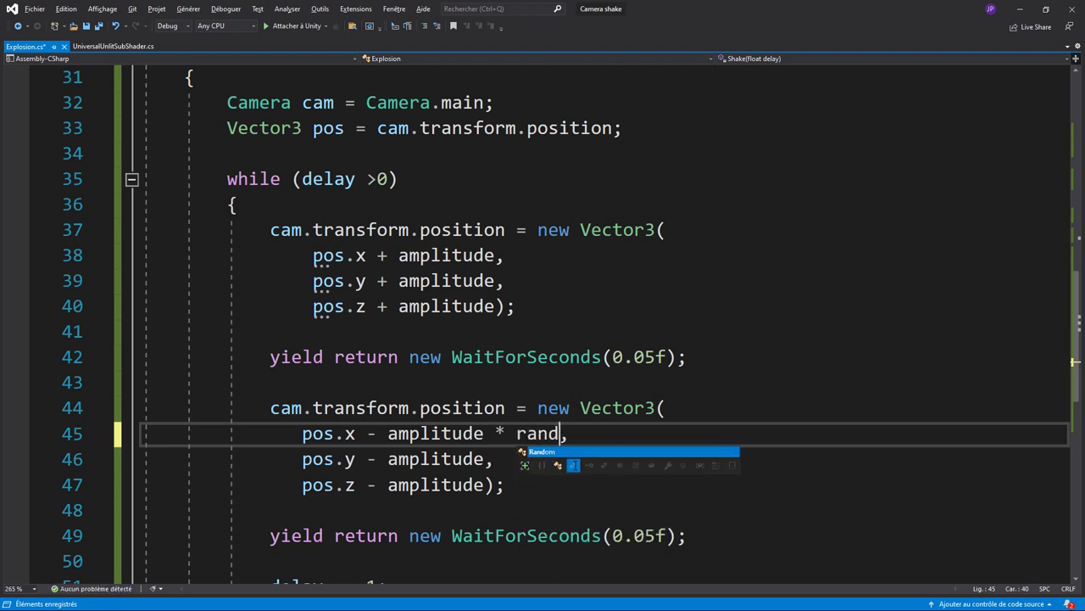
{"action": "key", "text": "ctrl+space"}
{"action": "type", "text": ".r"}
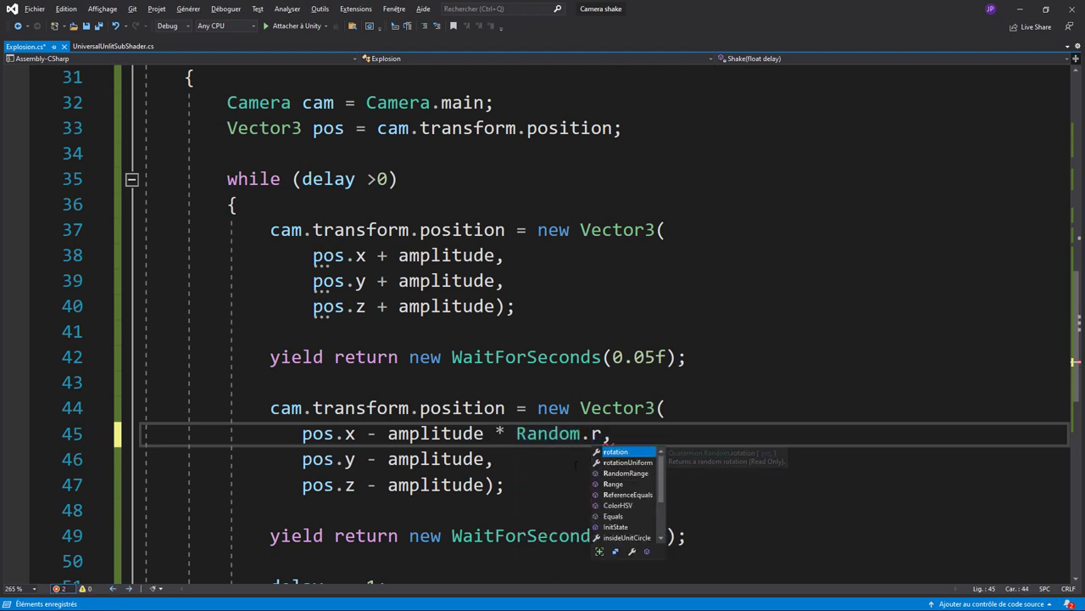
{"action": "key", "text": "Down"}
{"action": "key", "text": "Down"}
{"action": "key", "text": "Down"}
{"action": "key", "text": "Tab"}
{"action": "type", "text": "("}
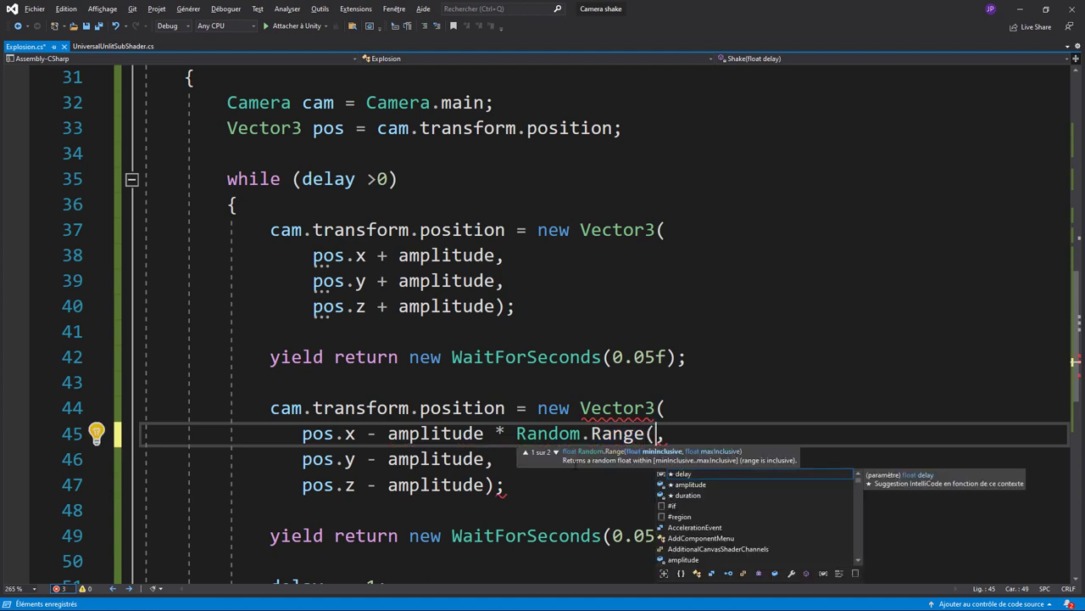
{"action": "type", "text": "-0.05"}
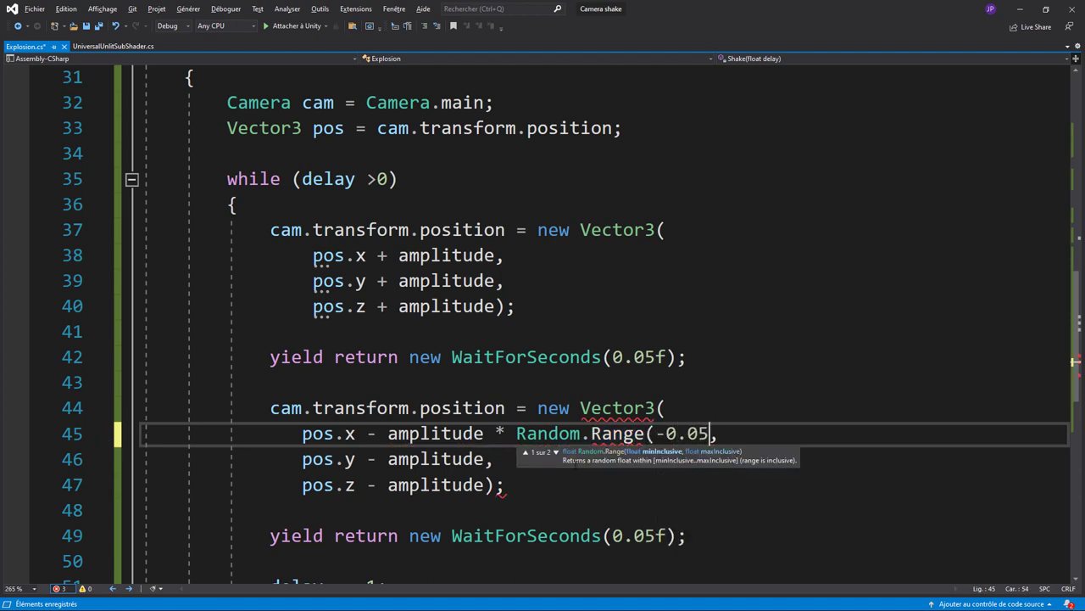
{"action": "type", "text": ",0.05,"}
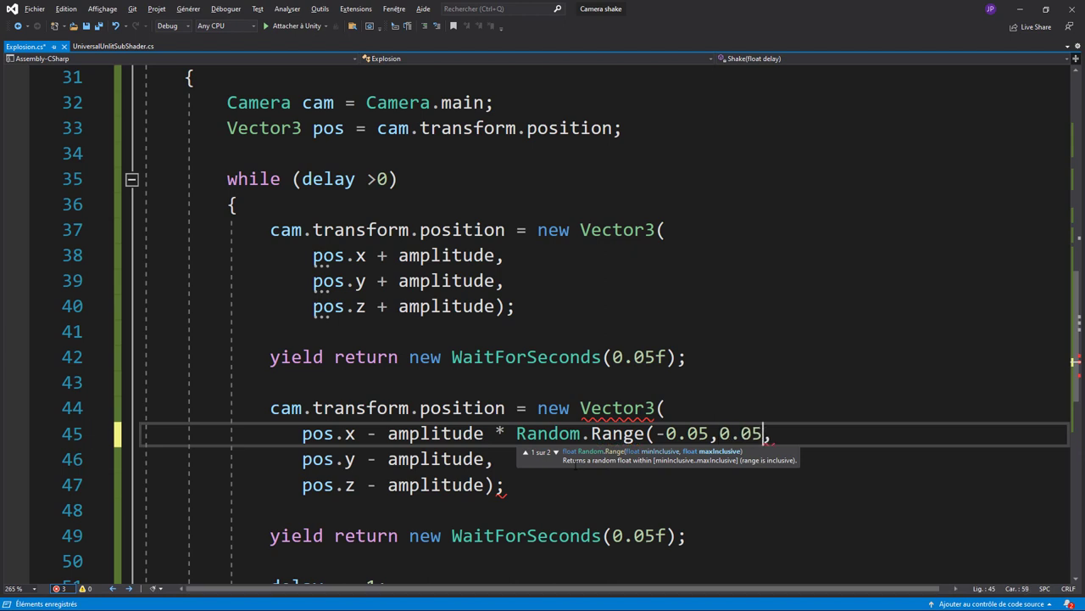
{"action": "type", "text": ")"}
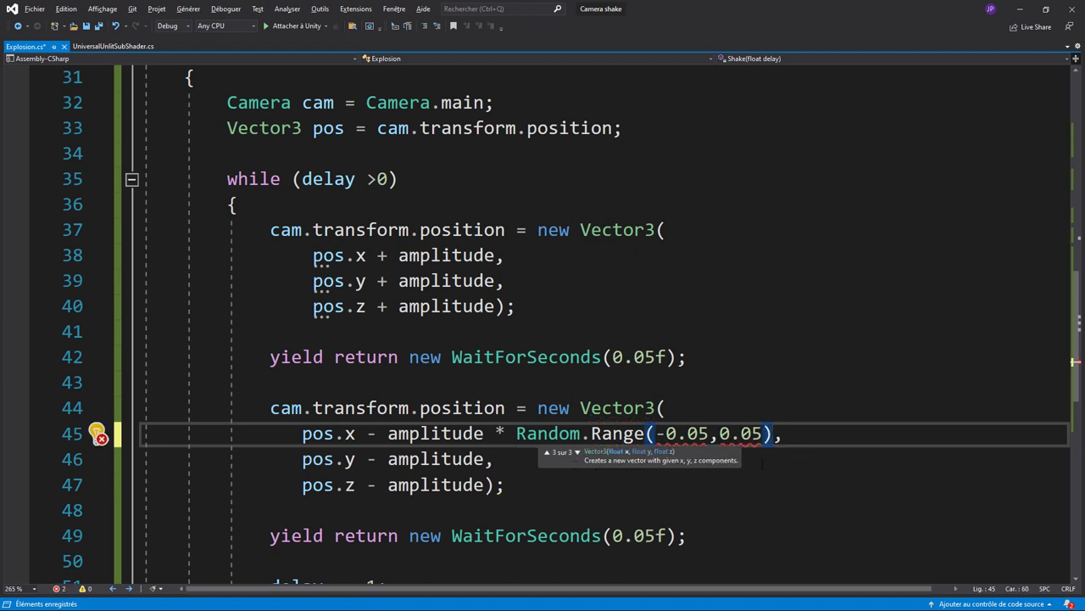
{"action": "left_click", "coordinate": [709, 433]}
{"action": "type", "text": "f"}
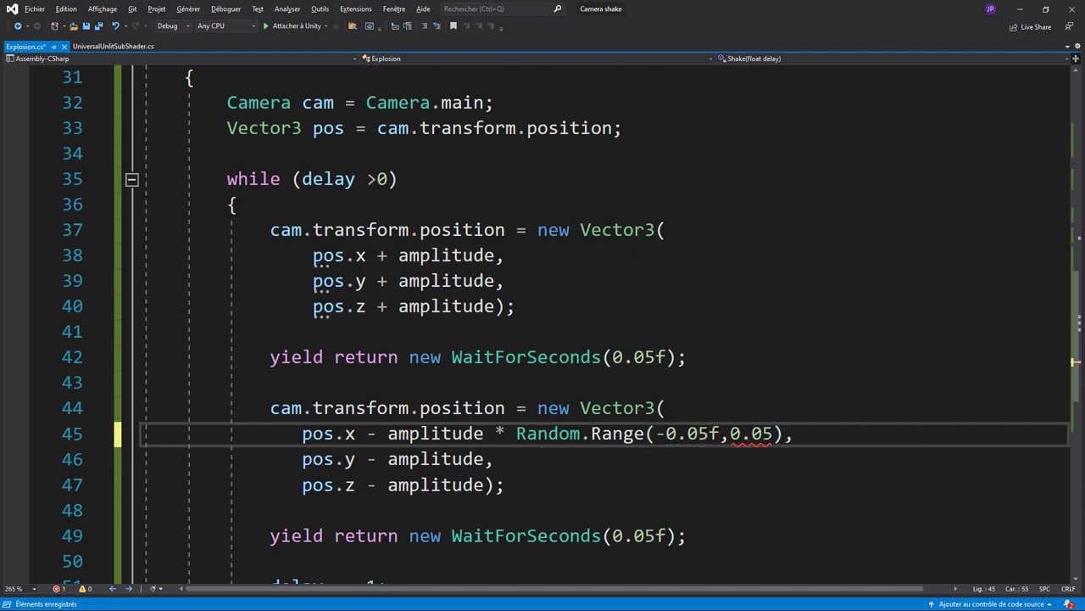
{"action": "left_click", "coordinate": [772, 434]}
{"action": "type", "text": "f"}
- Copy the random multiplier onto the amplitude terms on lines 46, 47 and 38–40
{"action": "left_click", "coordinate": [507, 484]}
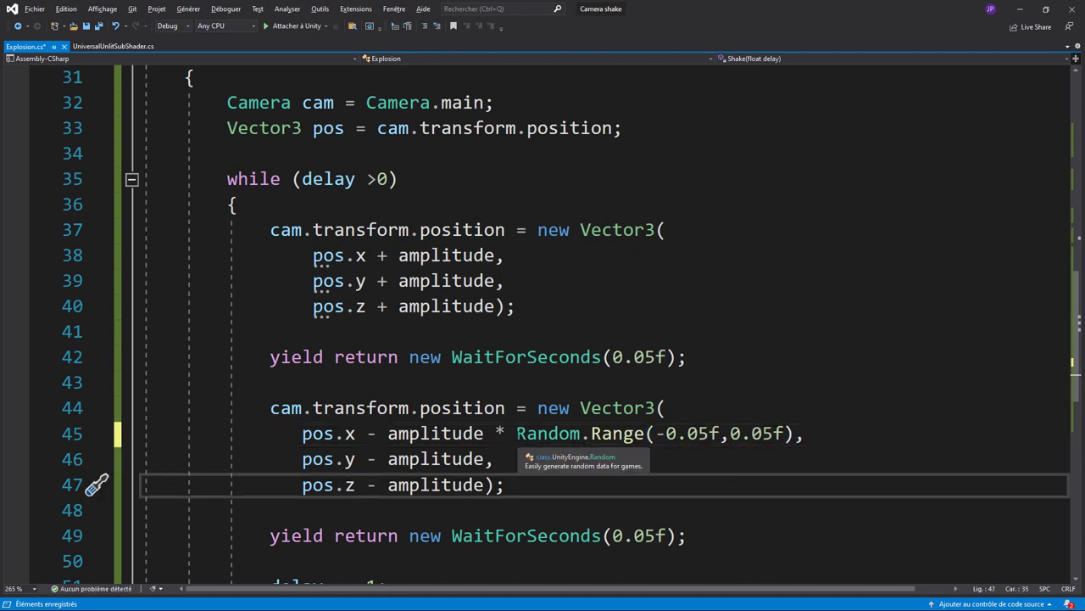
{"action": "left_click_drag", "start_coordinate": [495, 434], "coordinate": [785, 433]}
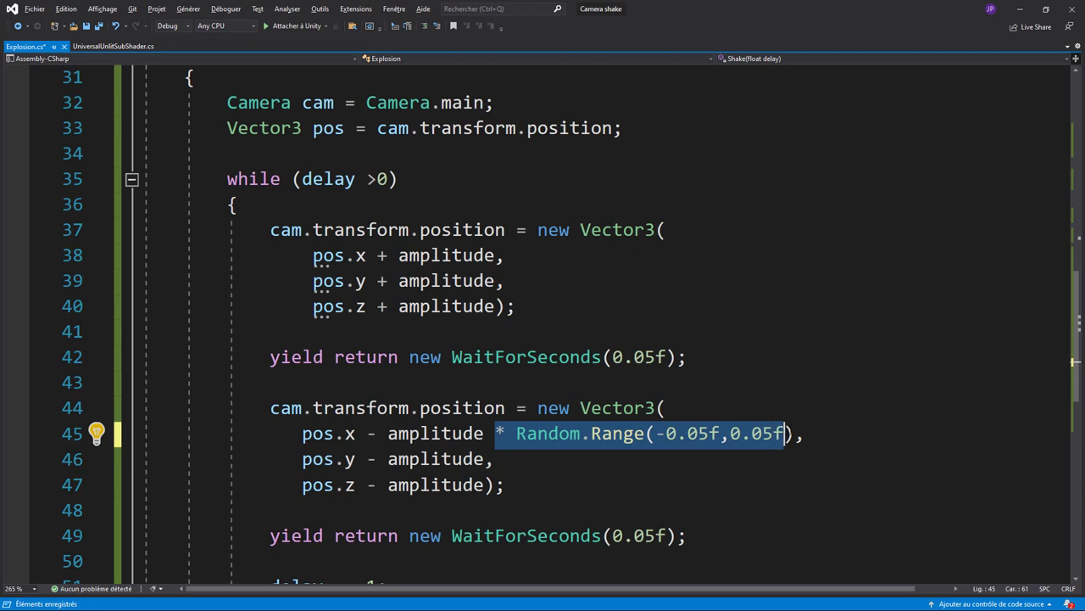
{"action": "key", "text": "ctrl+c"}
{"action": "left_click", "coordinate": [514, 458]}
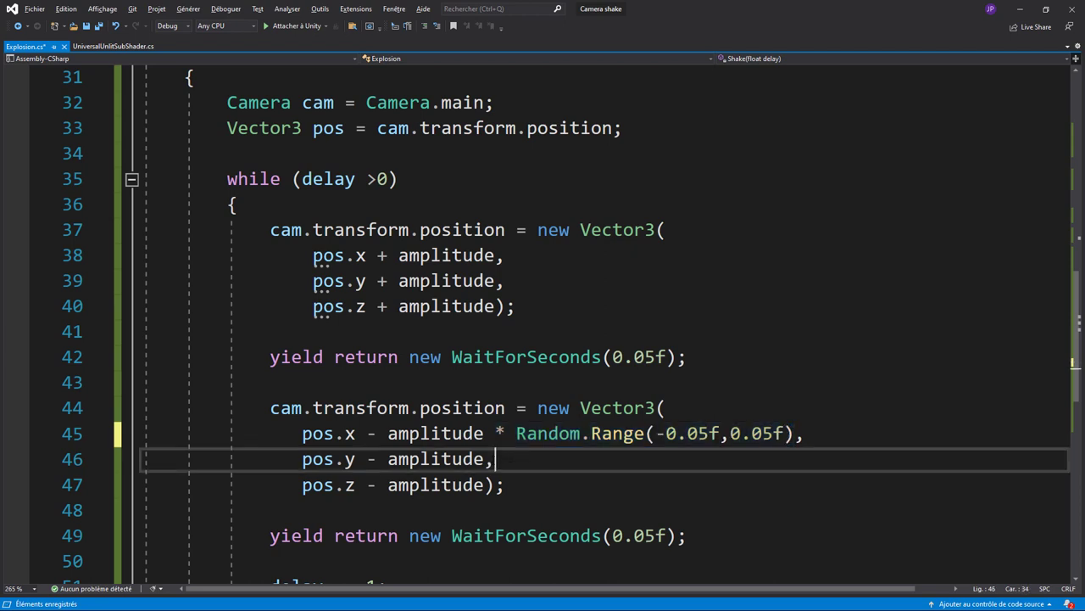
{"action": "key", "text": "Left"}
{"action": "key", "text": "ctrl+v"}
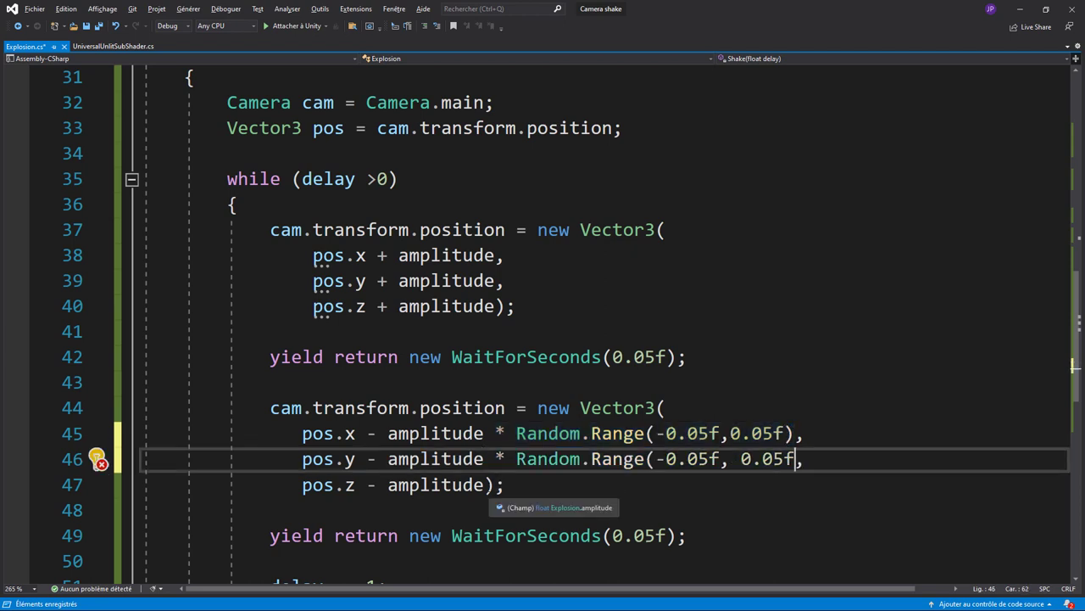
{"action": "left_click", "coordinate": [496, 484]}
{"action": "key", "text": "ctrl+v"}
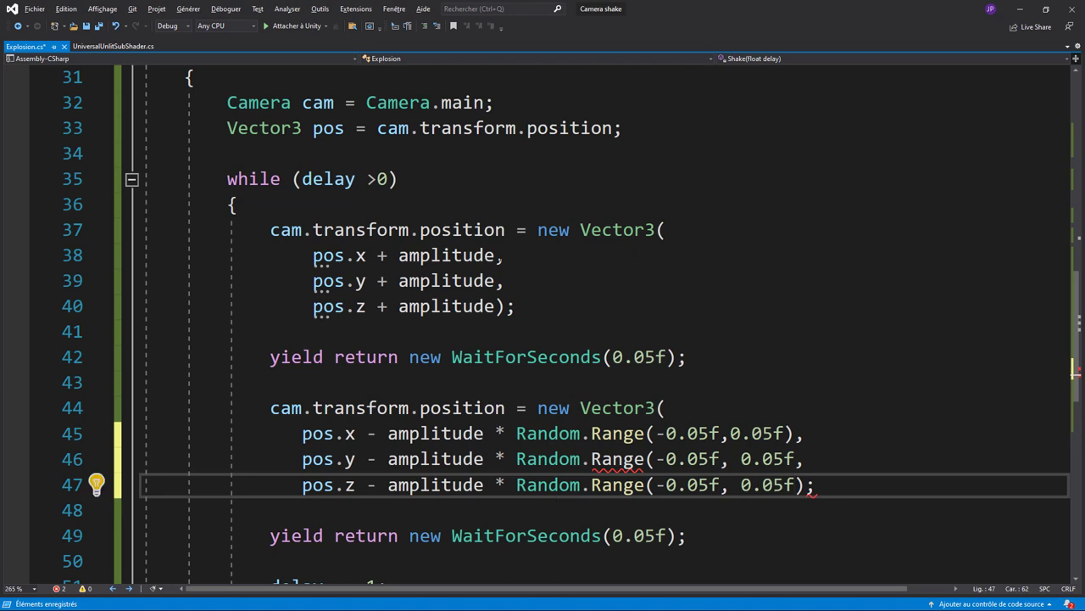
{"action": "left_click", "coordinate": [495, 255]}
{"action": "key", "text": "ctrl+v"}
{"action": "left_click", "coordinate": [495, 281]}
{"action": "key", "text": "ctrl+v"}
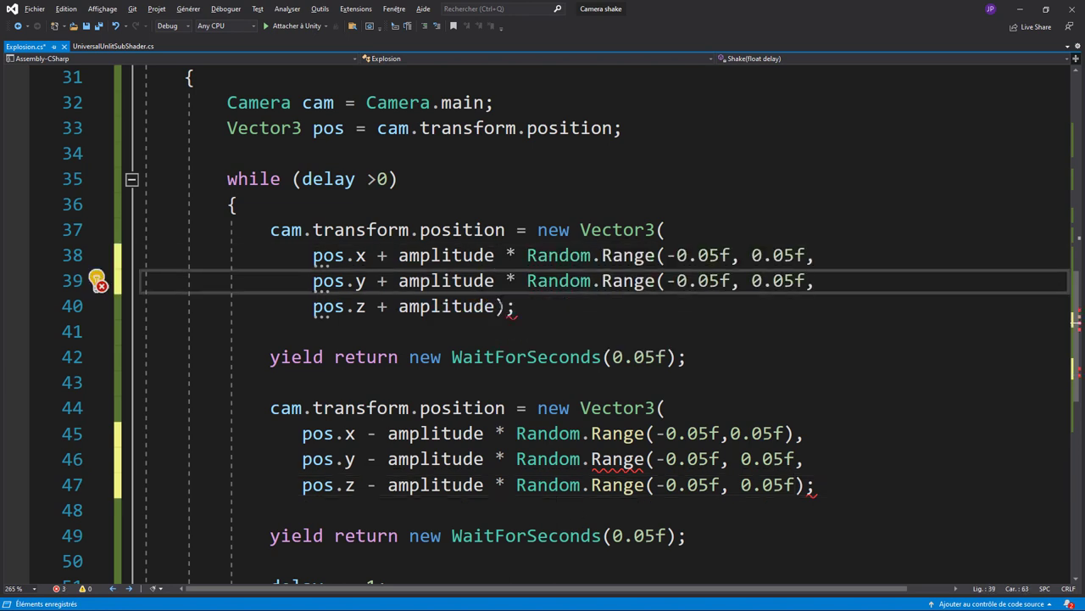
{"action": "left_click", "coordinate": [495, 306]}
{"action": "key", "text": "ctrl+v"}
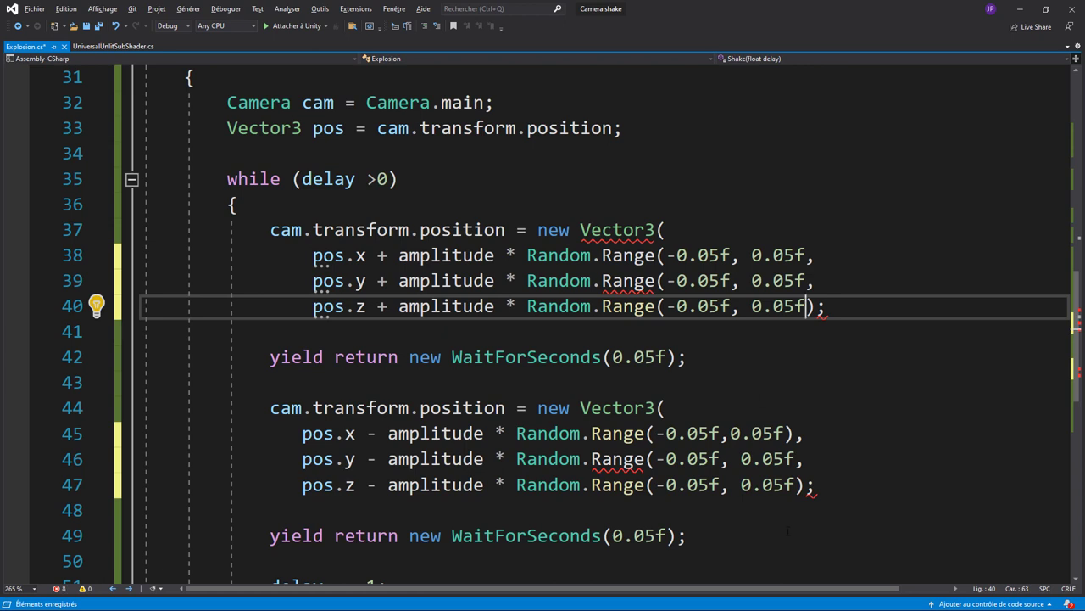
- Close the Range parentheses on lines 38–40 and 46–47, then save the script
{"action": "left_click", "coordinate": [805, 484]}
{"action": "type", "text": ")"}
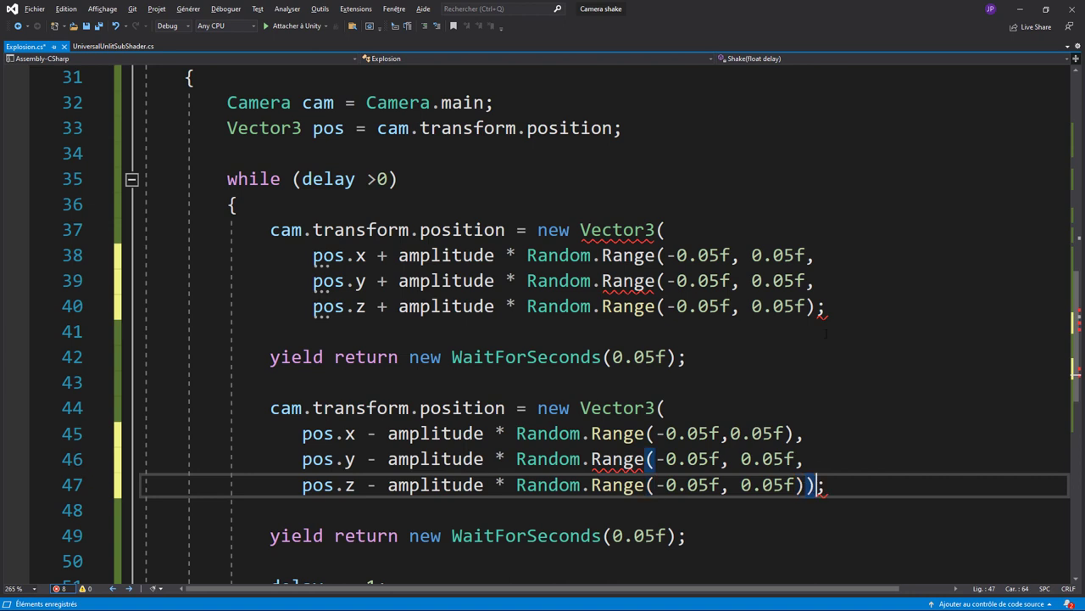
{"action": "left_click", "coordinate": [815, 306]}
{"action": "type", "text": ")"}
{"action": "left_click", "coordinate": [801, 382]}
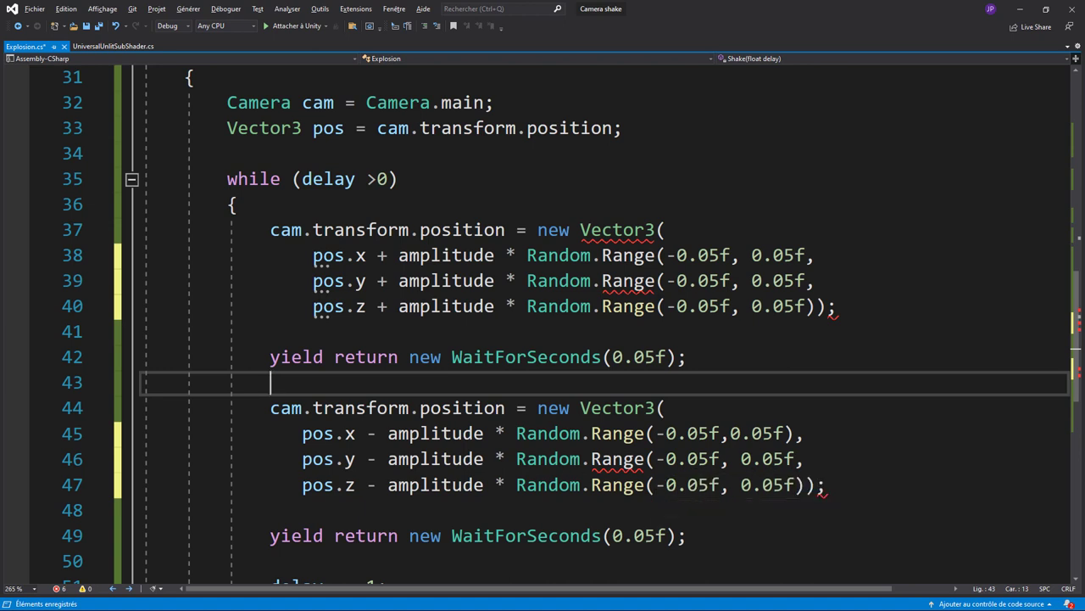
{"action": "left_click", "coordinate": [798, 458]}
{"action": "type", "text": ")"}
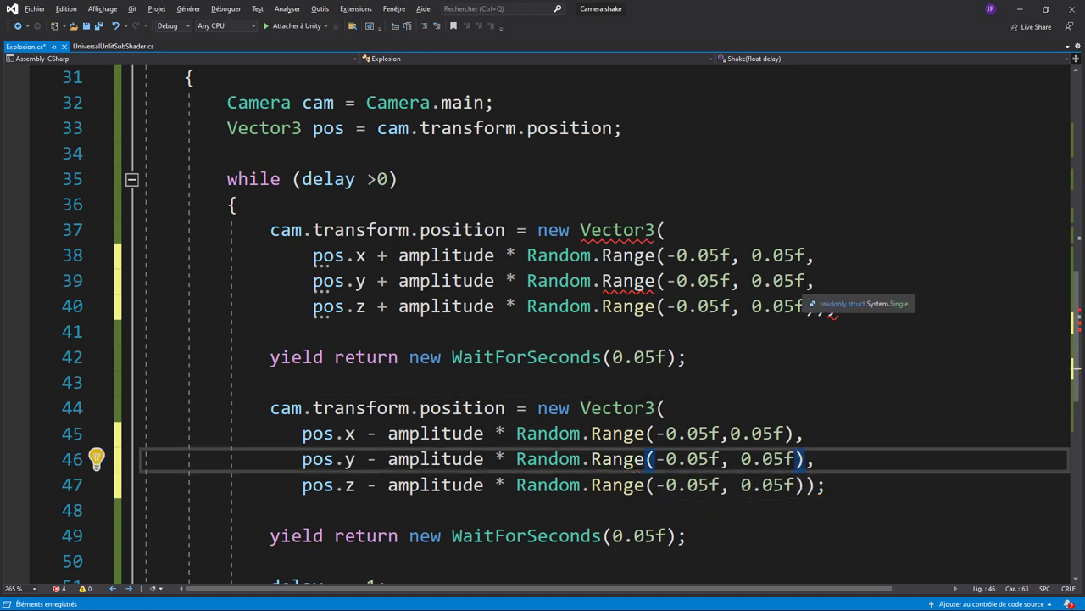
{"action": "left_click", "coordinate": [804, 281]}
{"action": "type", "text": ")"}
{"action": "left_click", "coordinate": [804, 255]}
{"action": "type", "text": ")"}
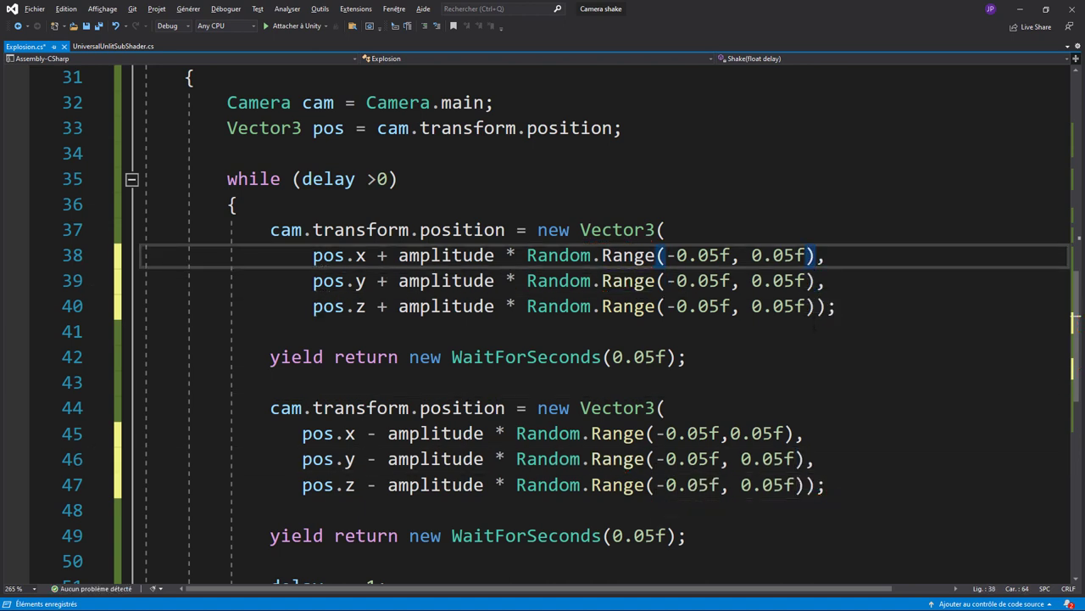
{"action": "left_click", "coordinate": [797, 547]}
{"action": "key", "text": "ctrl+s"}
{"action": "key", "text": "alt+Tab"}
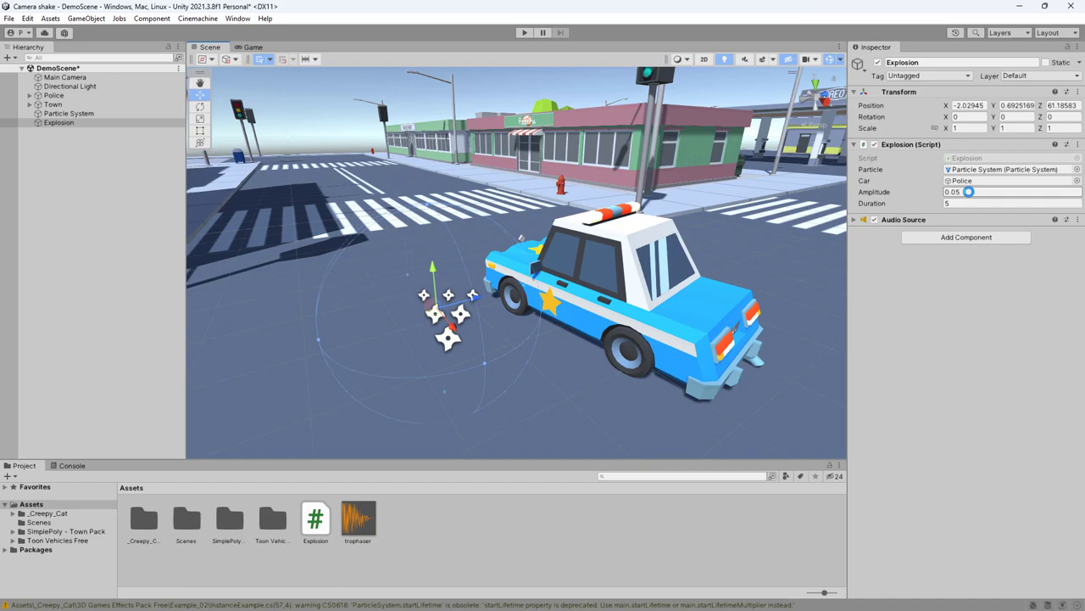
- Play-test the randomized shake, then set Amplitude to 2 and test again
{"action": "left_click", "coordinate": [525, 36]}
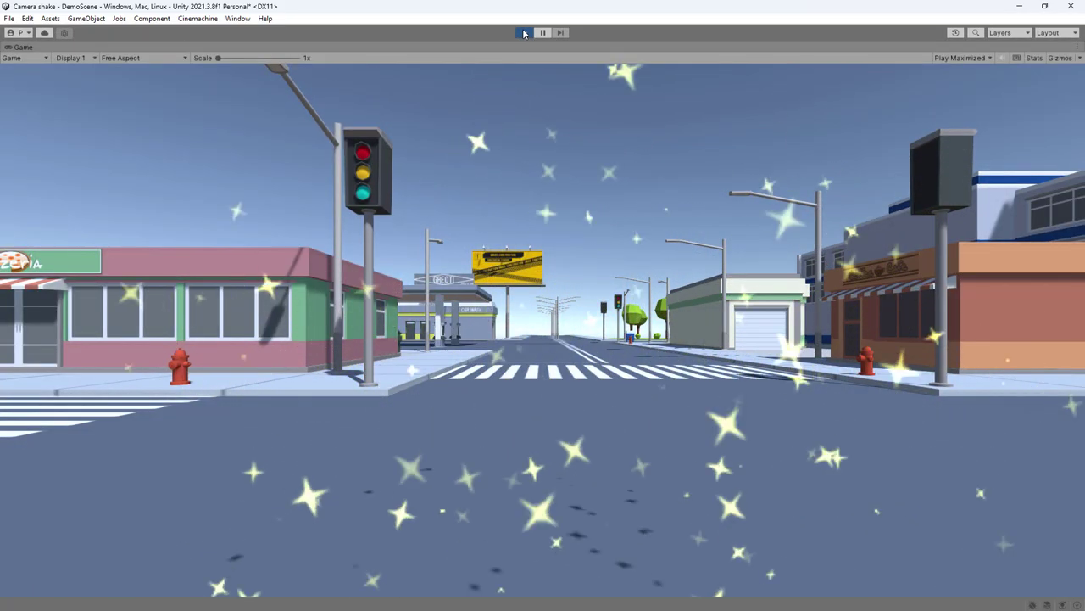
{"action": "left_click", "coordinate": [524, 32]}
{"action": "left_click", "coordinate": [966, 192]}
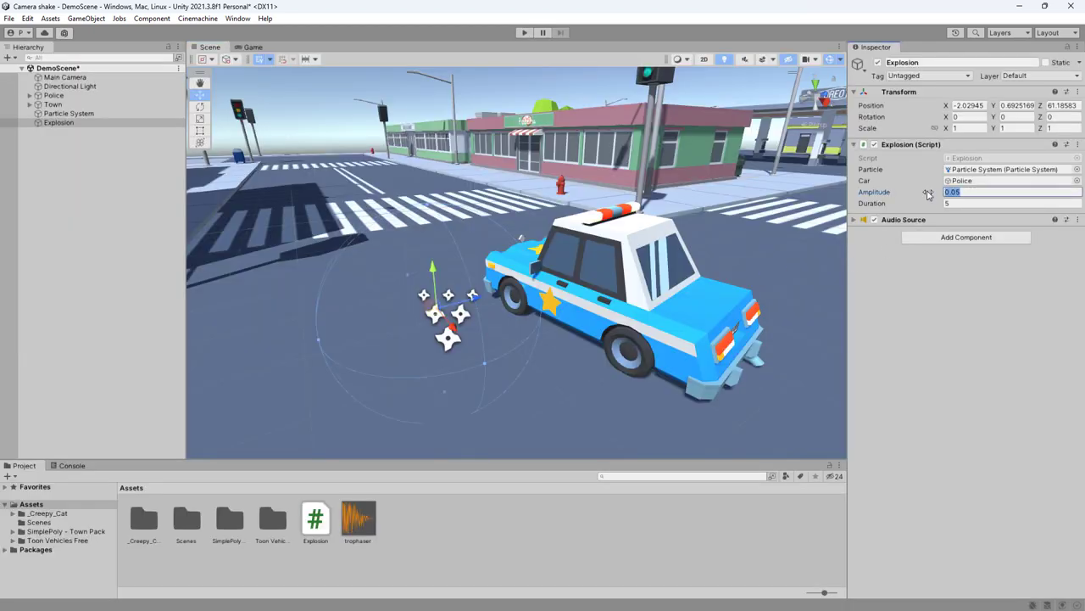
{"action": "type", "text": "2"}
{"action": "left_click", "coordinate": [524, 32]}
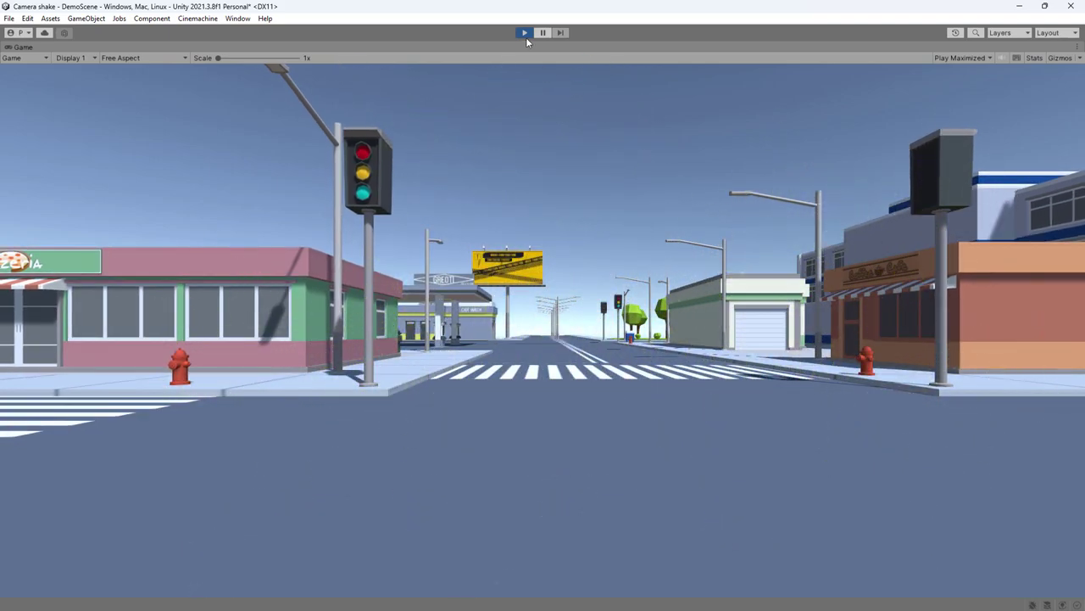
{"action": "left_click", "coordinate": [525, 34]}
- Try Duration 4 and then Duration 2, play-testing after each change
{"action": "left_click", "coordinate": [912, 206]}
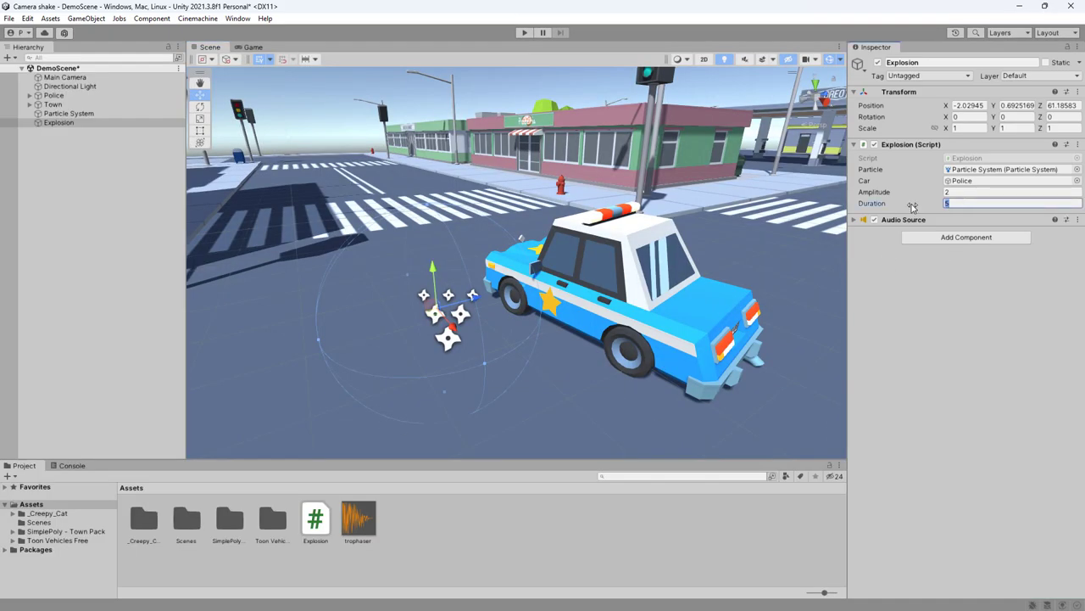
{"action": "type", "text": "4"}
{"action": "left_click", "coordinate": [914, 195]}
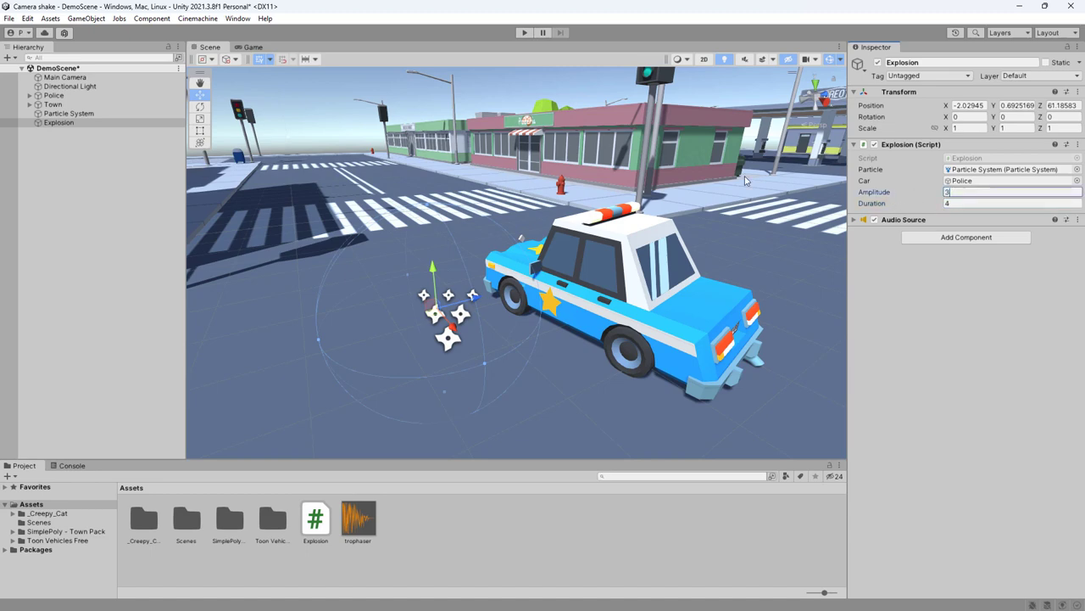
{"action": "left_click", "coordinate": [524, 33]}
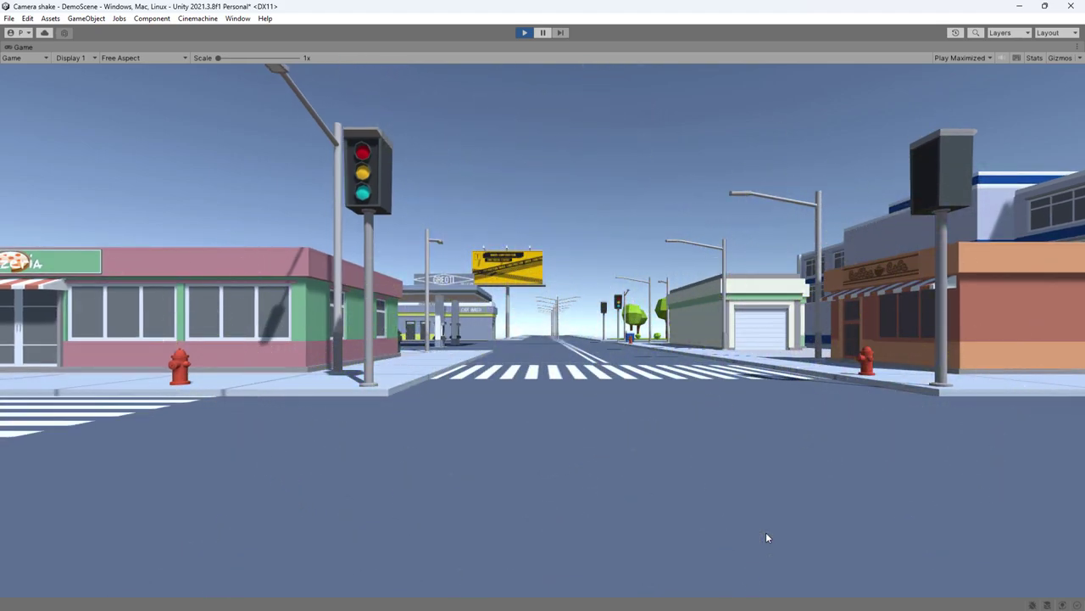
{"action": "left_click", "coordinate": [524, 33]}
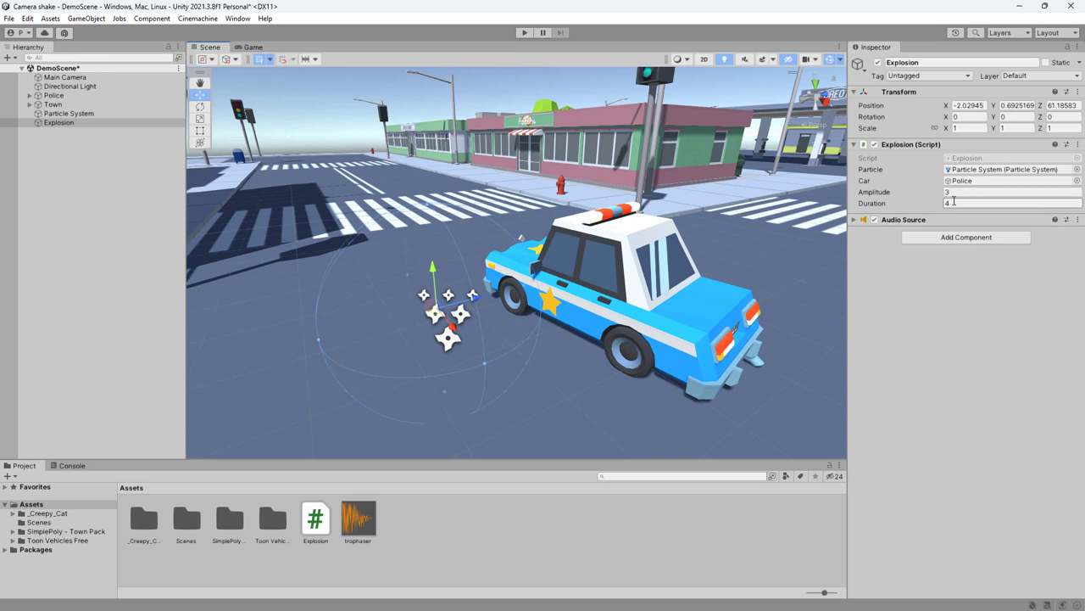
{"action": "left_click", "coordinate": [954, 202]}
{"action": "left_click", "coordinate": [902, 193]}
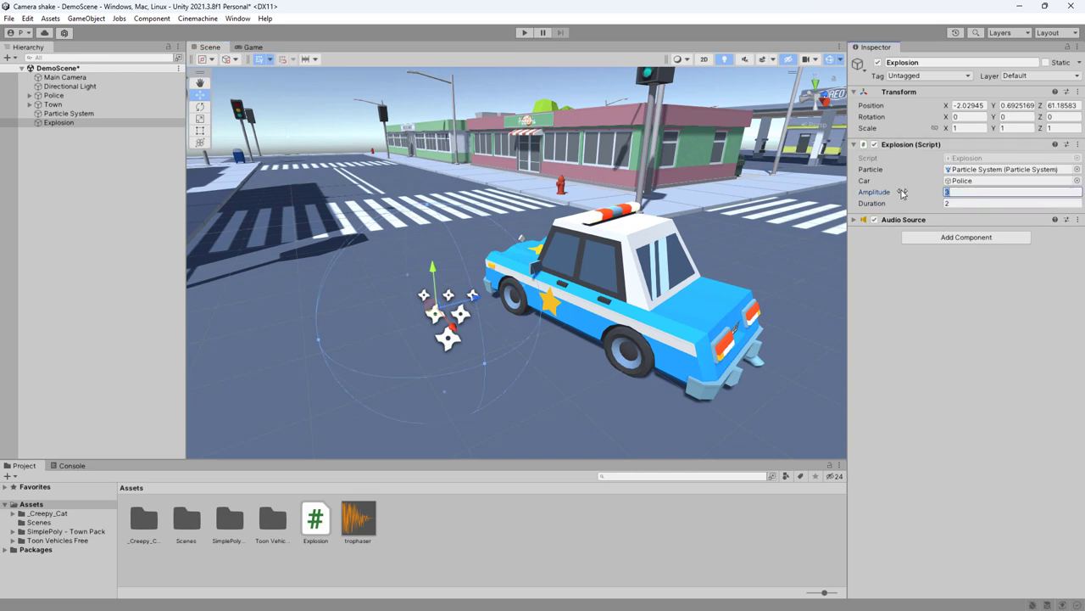
{"action": "type", "text": "2"}
{"action": "left_click", "coordinate": [525, 32]}
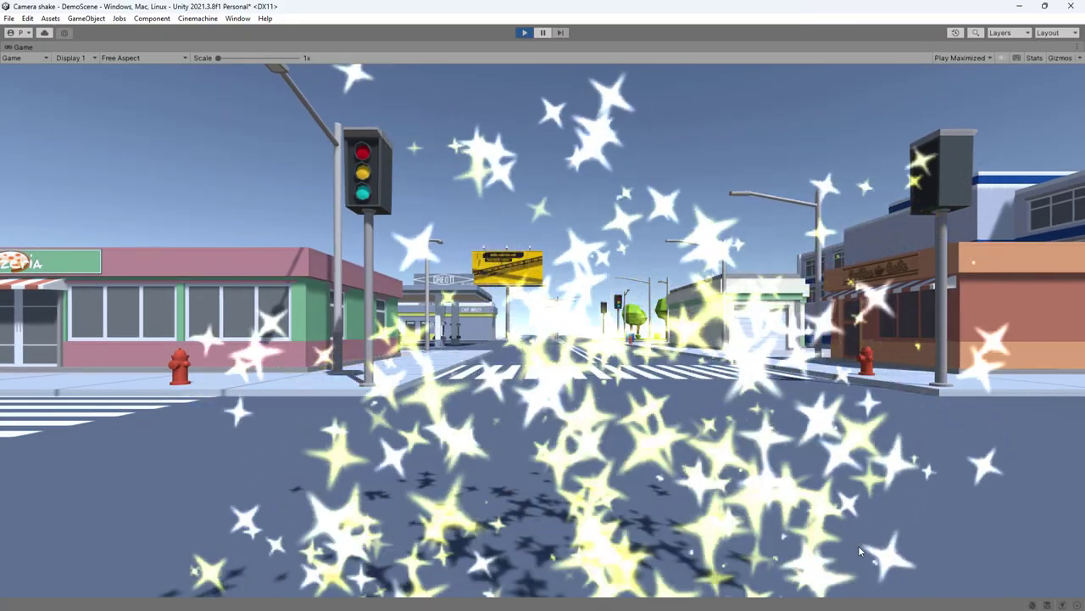
{"action": "key", "text": "ctrl+p"}
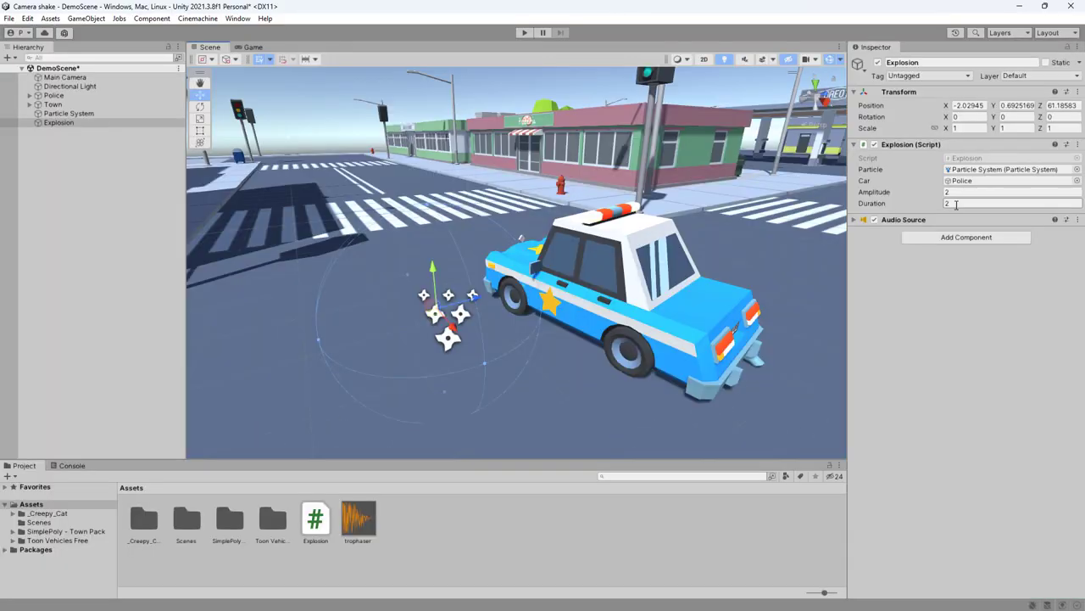
- Settle on Amplitude 2 and Duration 2.5, then play and set off the police car explosion
{"action": "left_click_drag", "start_coordinate": [882, 205], "coordinate": [905, 206]}
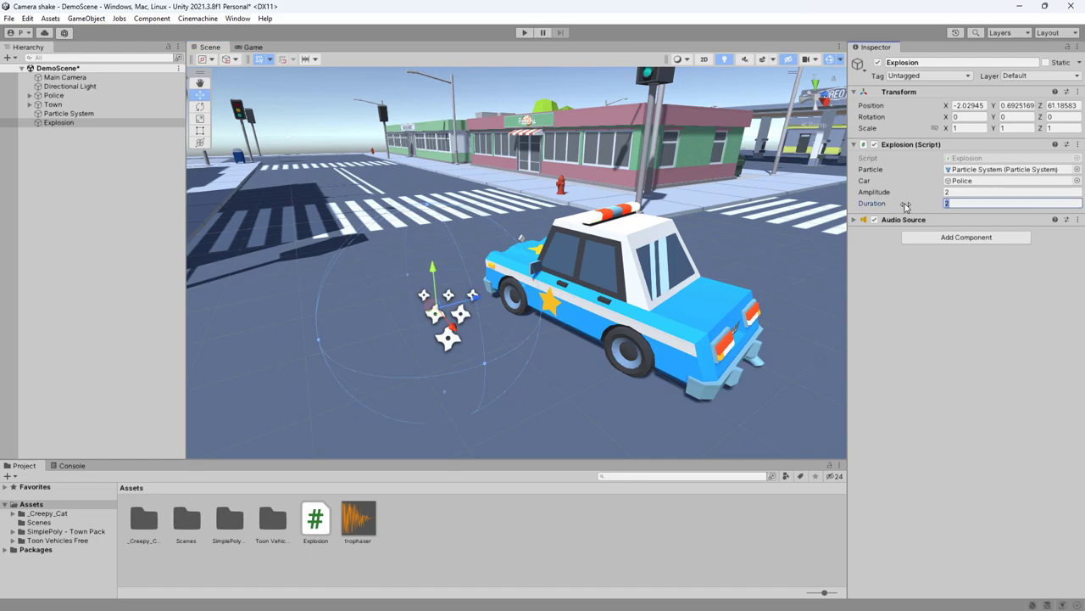
{"action": "left_click", "coordinate": [524, 32]}
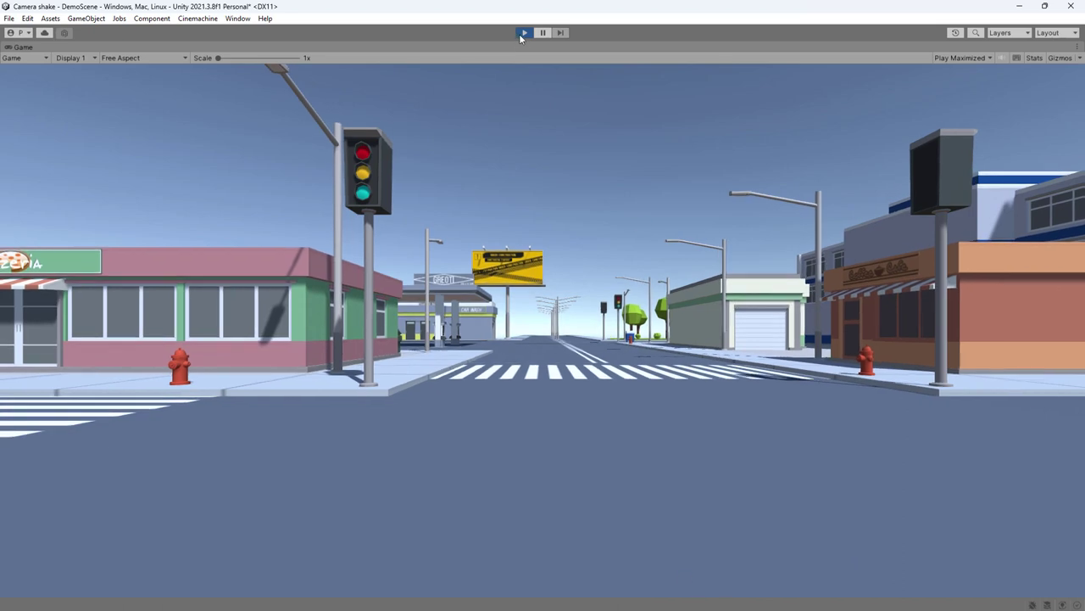
{"action": "left_click", "coordinate": [519, 34]}
{"action": "left_click", "coordinate": [962, 192]}
{"action": "left_click", "coordinate": [915, 195]}
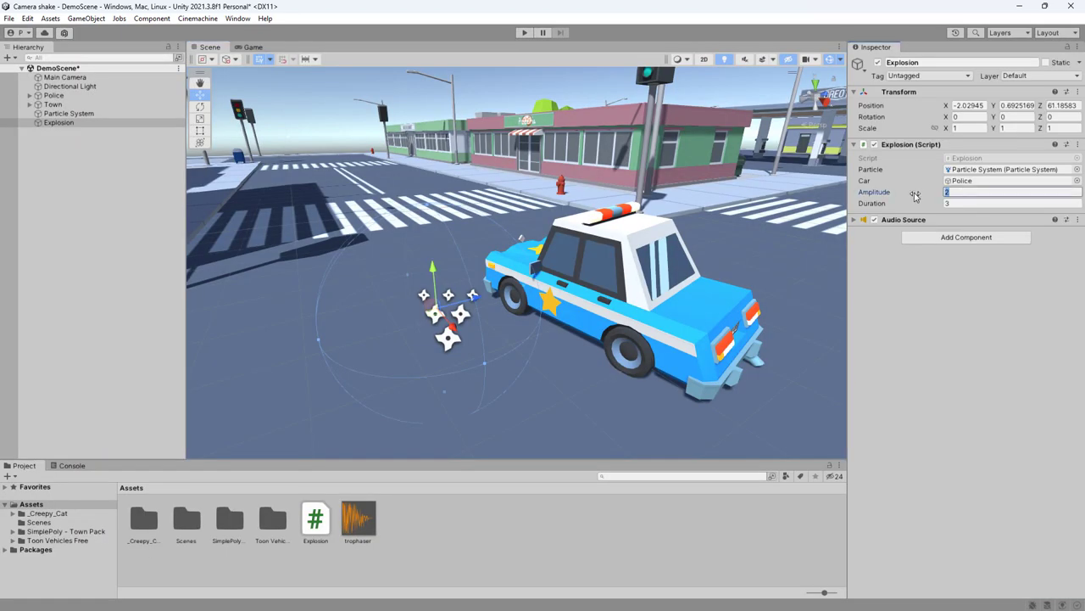
{"action": "left_click", "coordinate": [525, 33]}
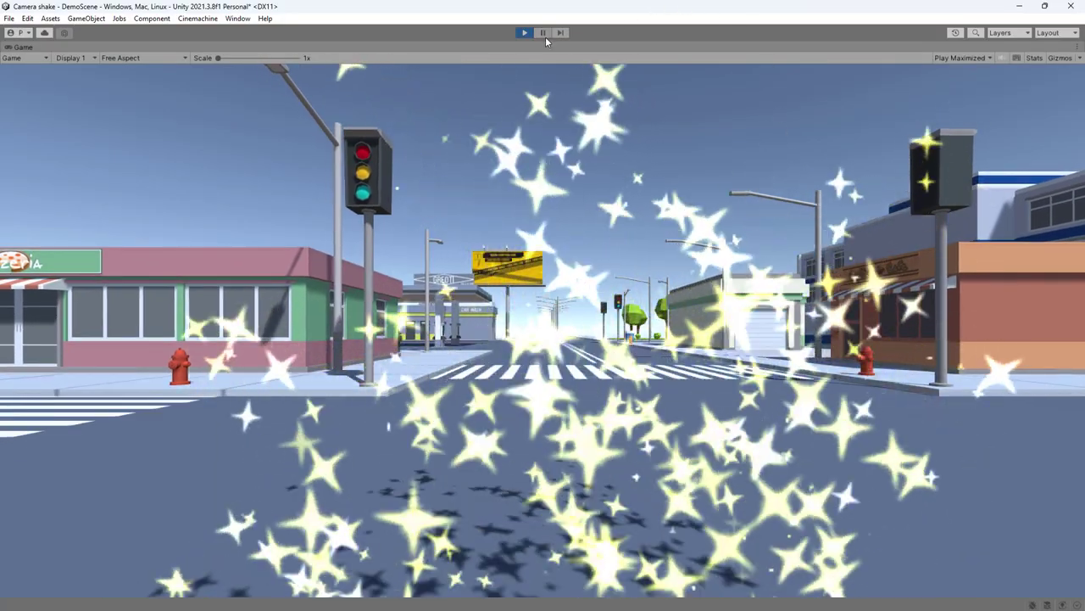
{"action": "left_click", "coordinate": [523, 33]}
{"action": "left_click", "coordinate": [924, 193]}
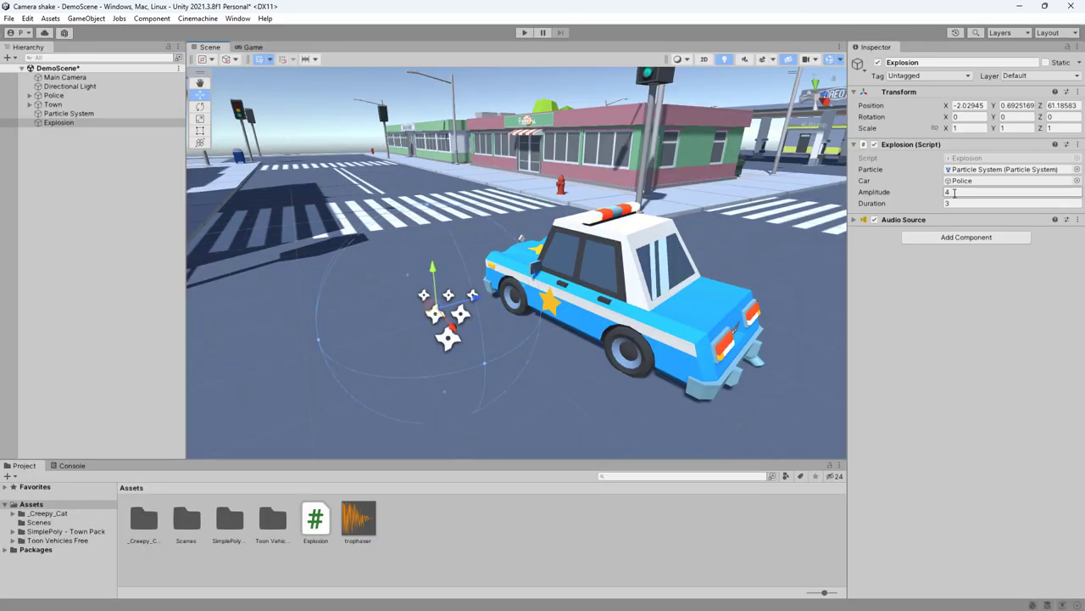
{"action": "key", "text": "Tab"}
{"action": "type", "text": "2.5"}
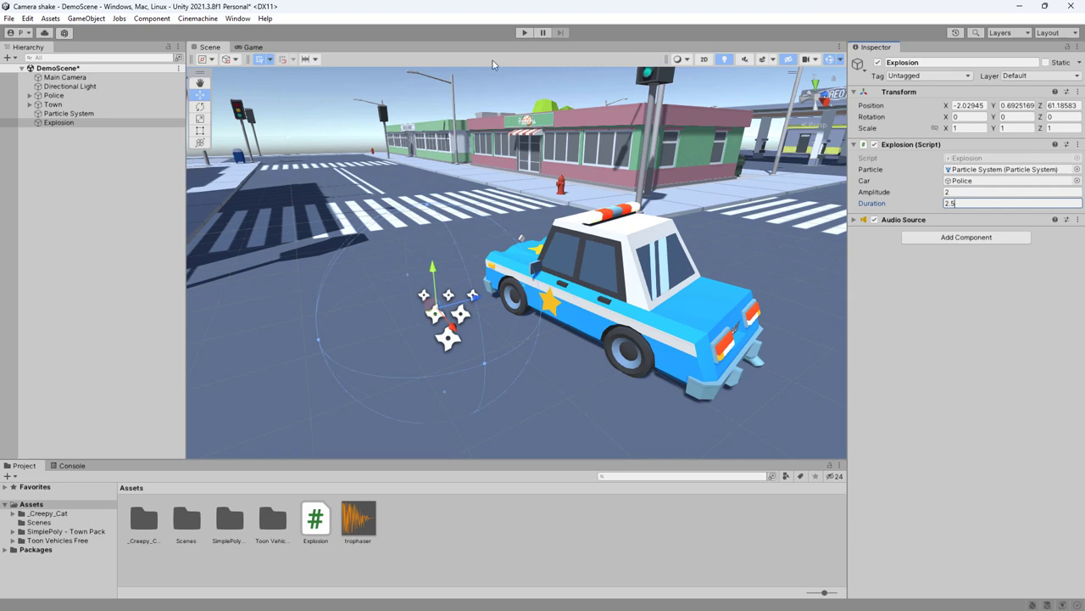
{"action": "left_click", "coordinate": [519, 33]}
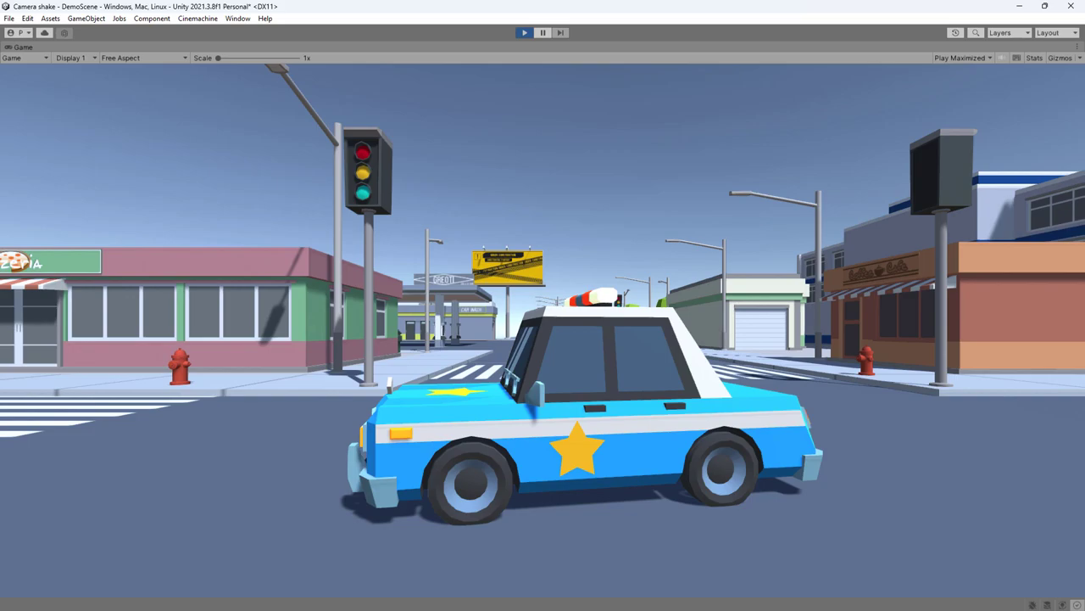
{"action": "key", "text": "space"}
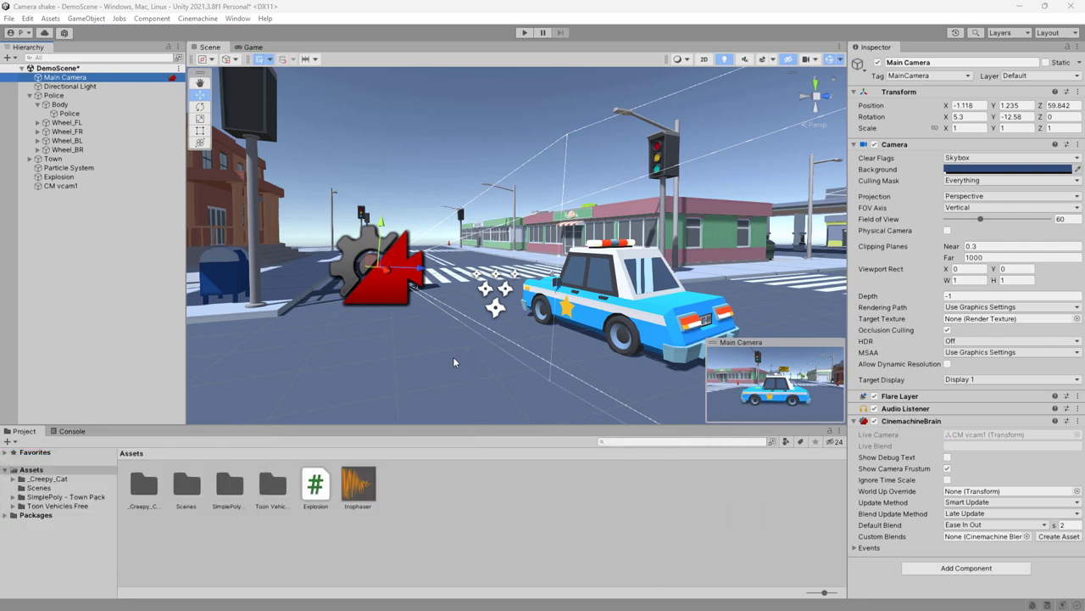
- Run and stop the scene, then inspect Explosion, Main Camera's position and CM vcam1
{"action": "left_click", "coordinate": [524, 32]}
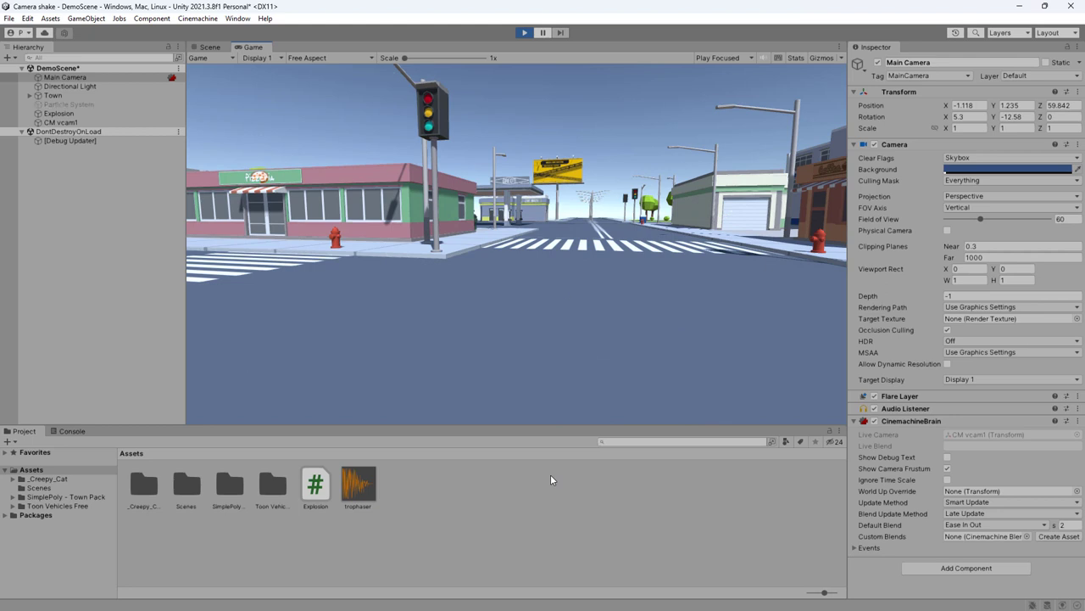
{"action": "left_click", "coordinate": [520, 32]}
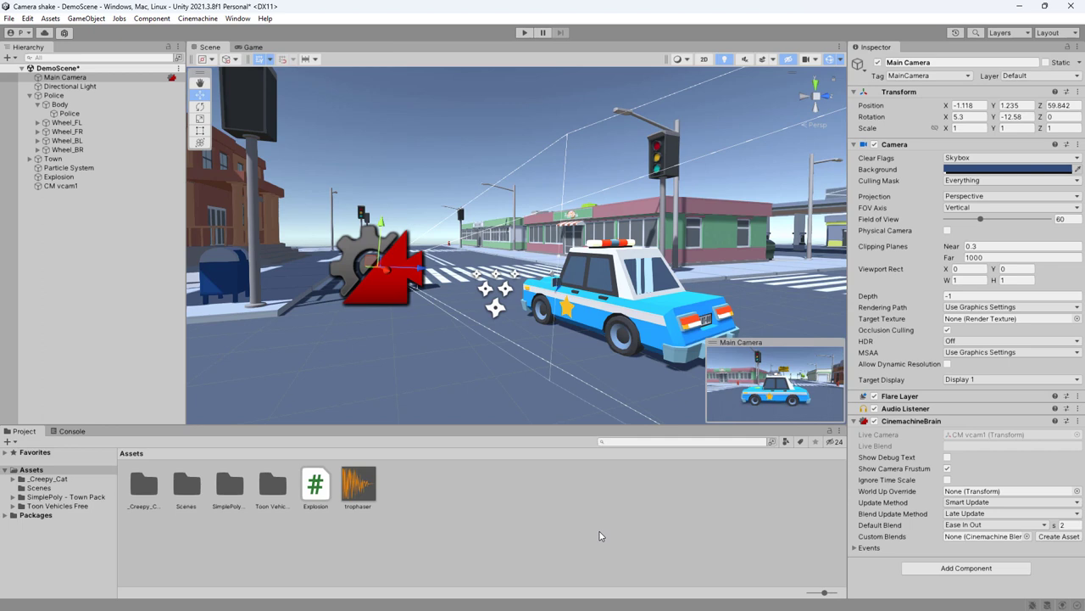
{"action": "left_click", "coordinate": [78, 176]}
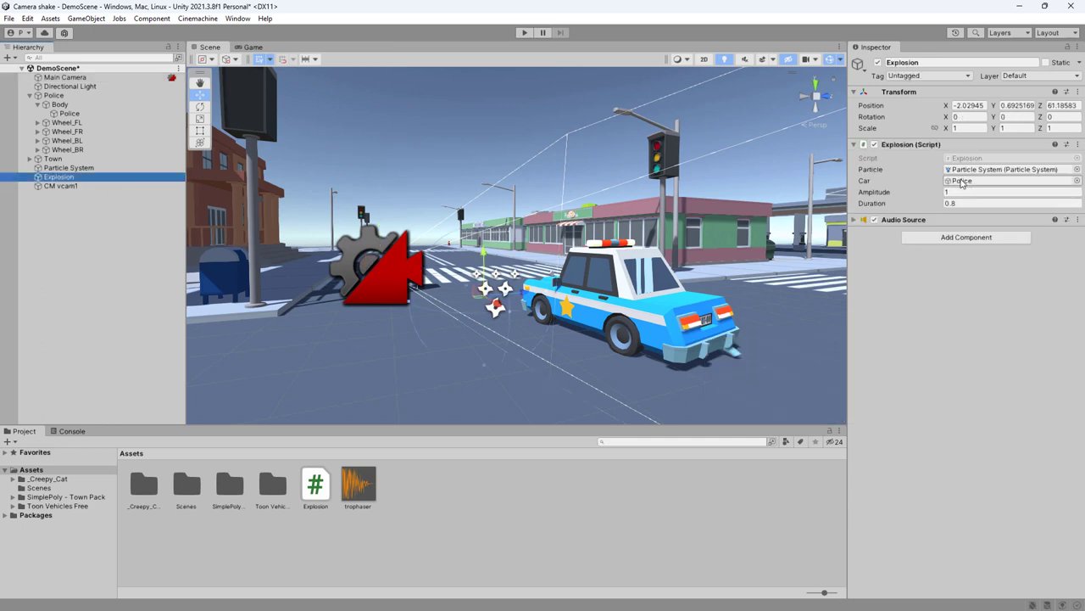
{"action": "left_click", "coordinate": [70, 78]}
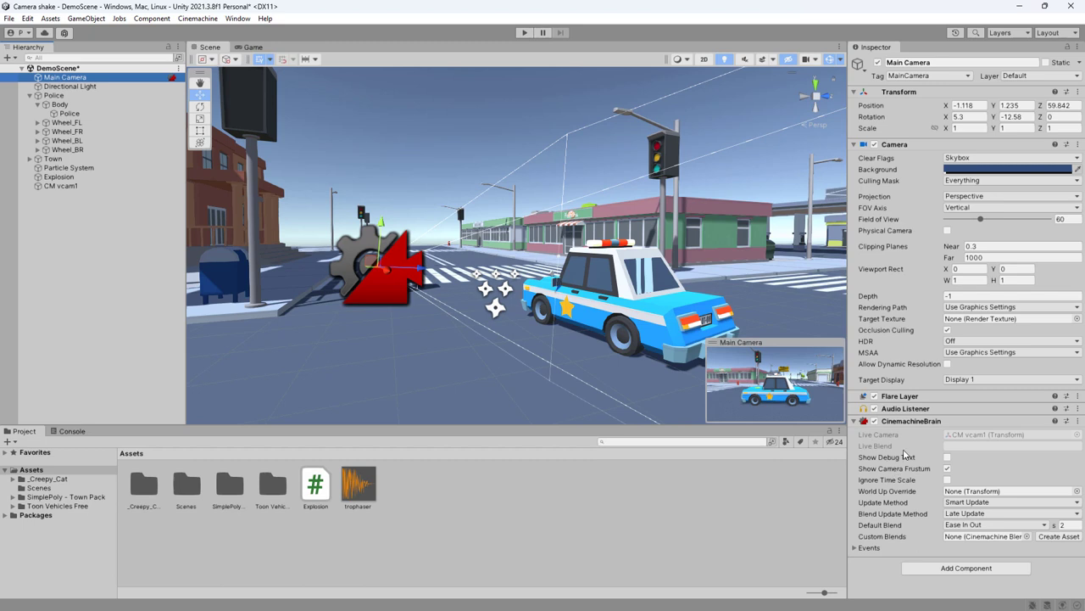
{"action": "left_click", "coordinate": [67, 189]}
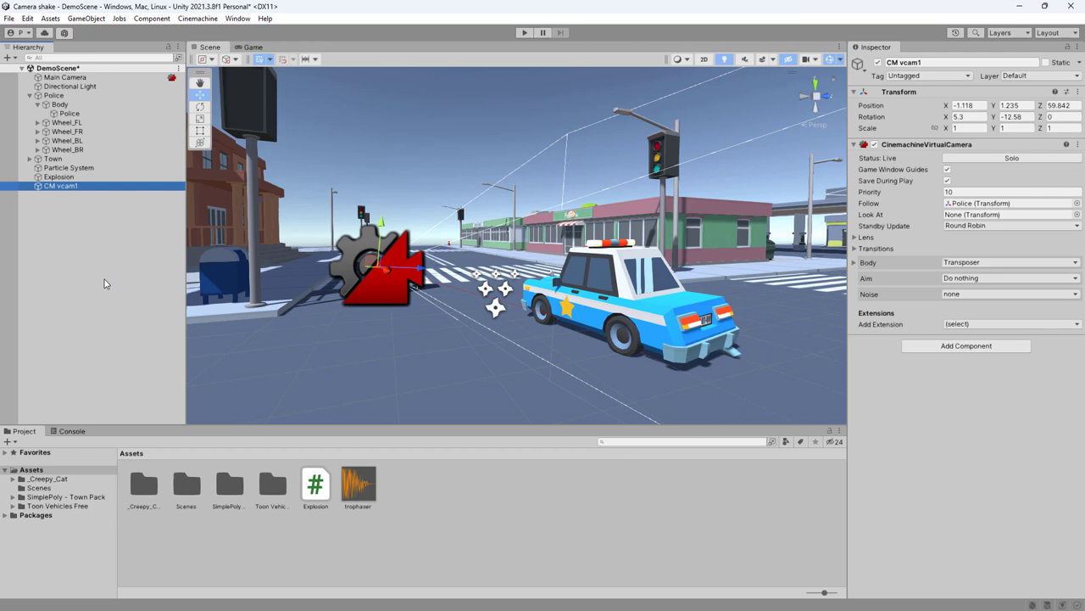
{"action": "left_click", "coordinate": [68, 77]}
{"action": "left_click", "coordinate": [967, 105]}
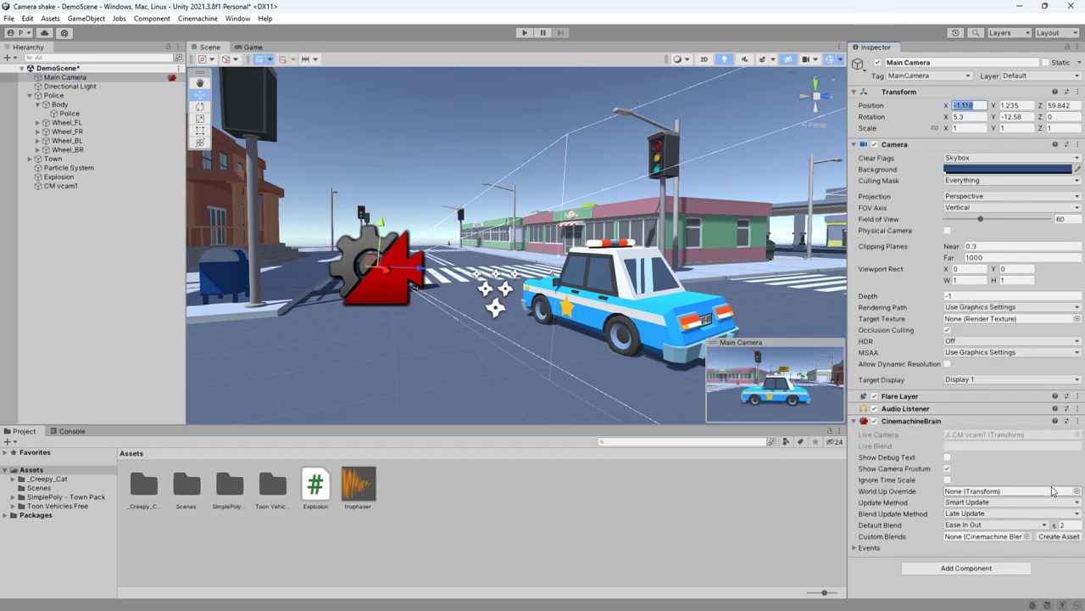
{"action": "key", "text": "Right"}
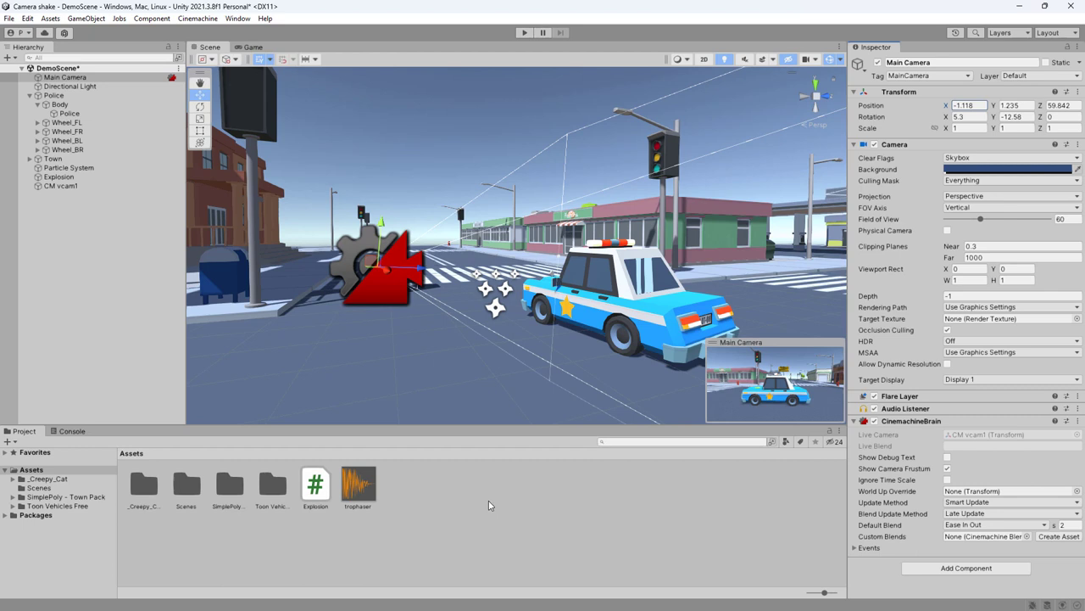
{"action": "left_click", "coordinate": [57, 188]}
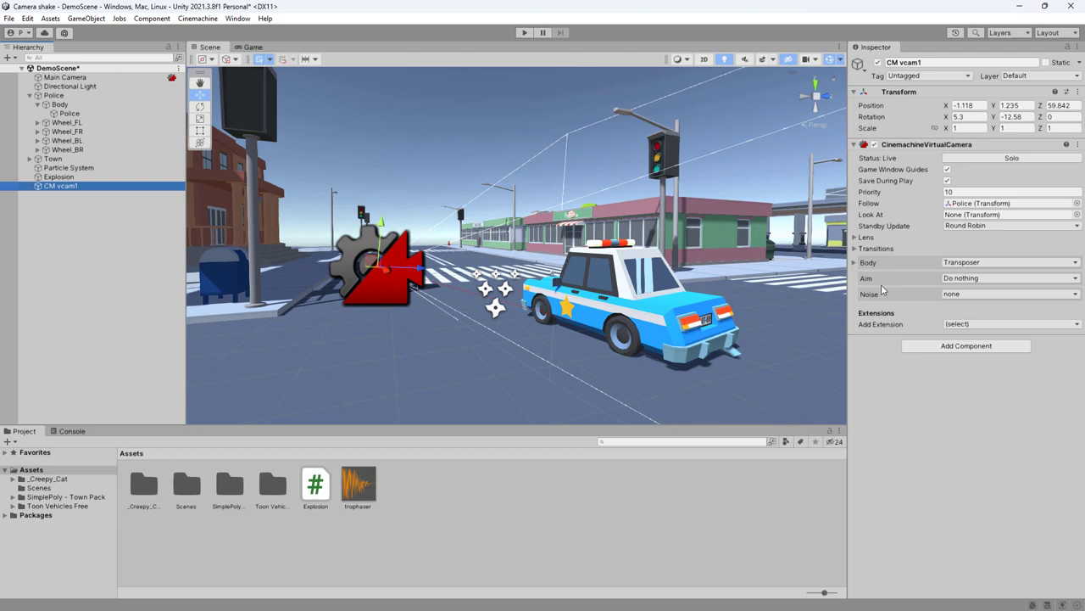
- Give CM vcam1 Basic Multi Channel Perlin noise with the 6D Shake profile, then enter play mode
{"action": "left_click", "coordinate": [1078, 295]}
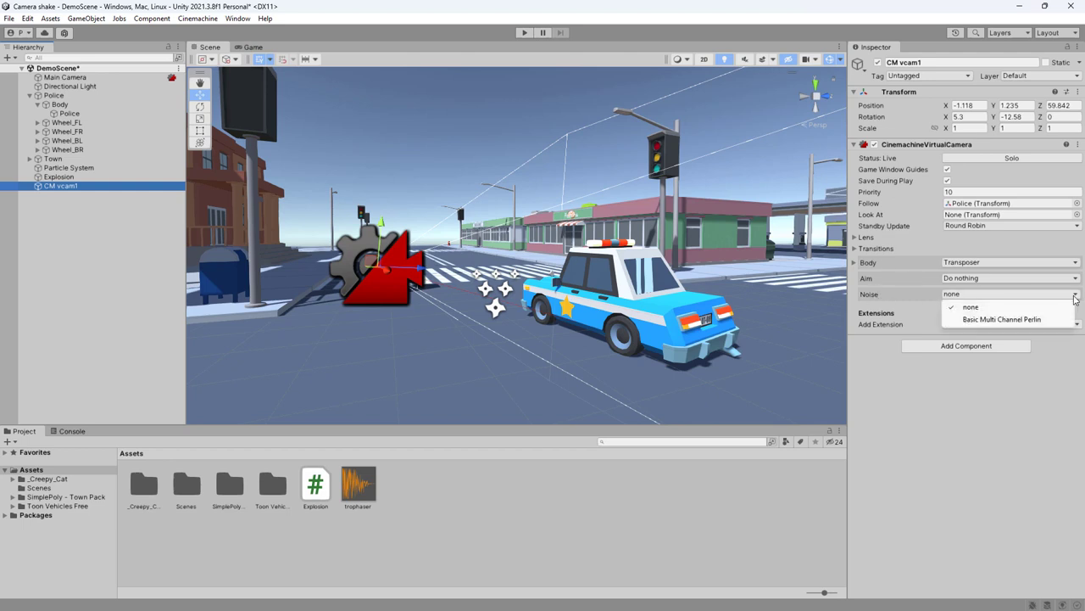
{"action": "left_click", "coordinate": [982, 320]}
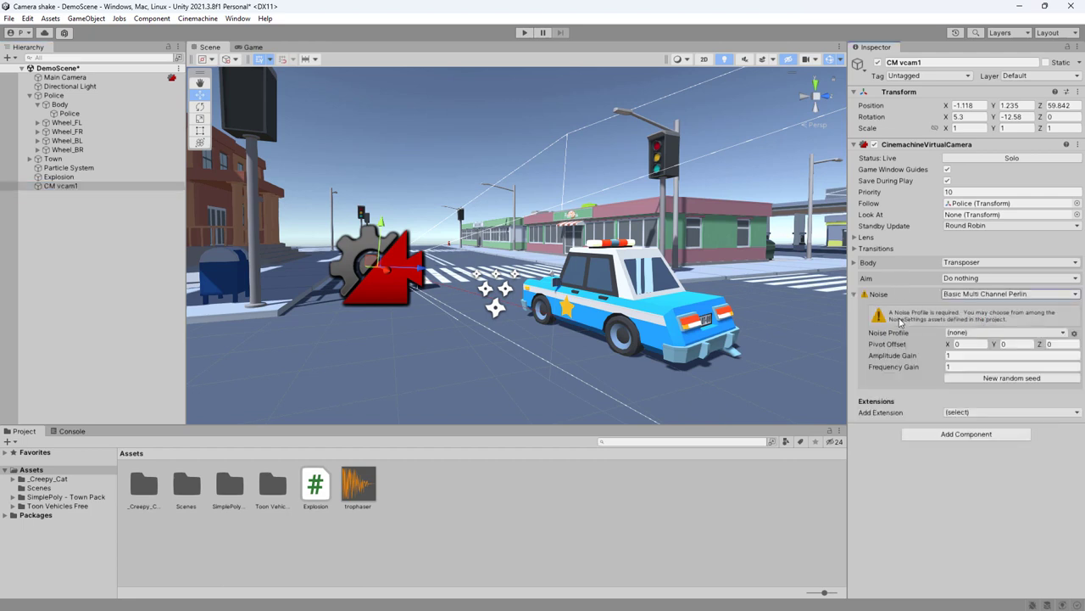
{"action": "left_click", "coordinate": [1063, 334]}
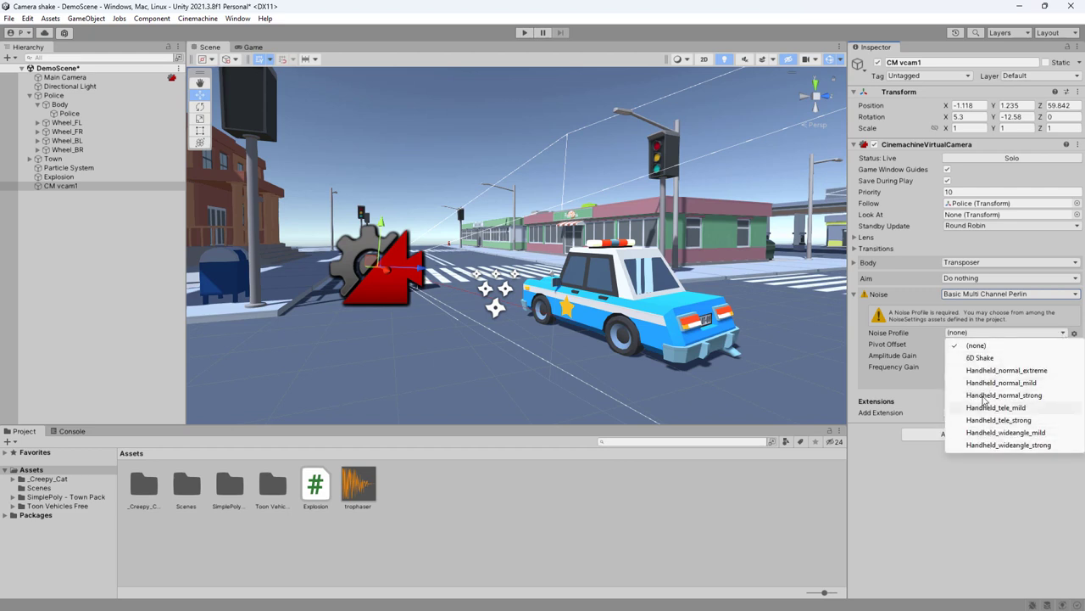
{"action": "left_click", "coordinate": [983, 358]}
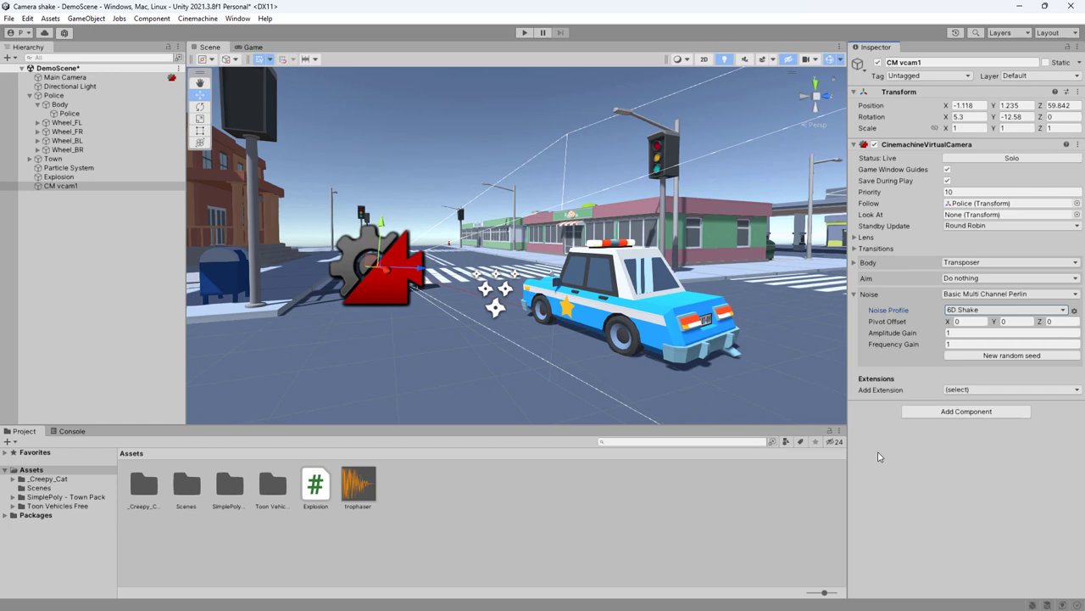
{"action": "left_click", "coordinate": [523, 33]}
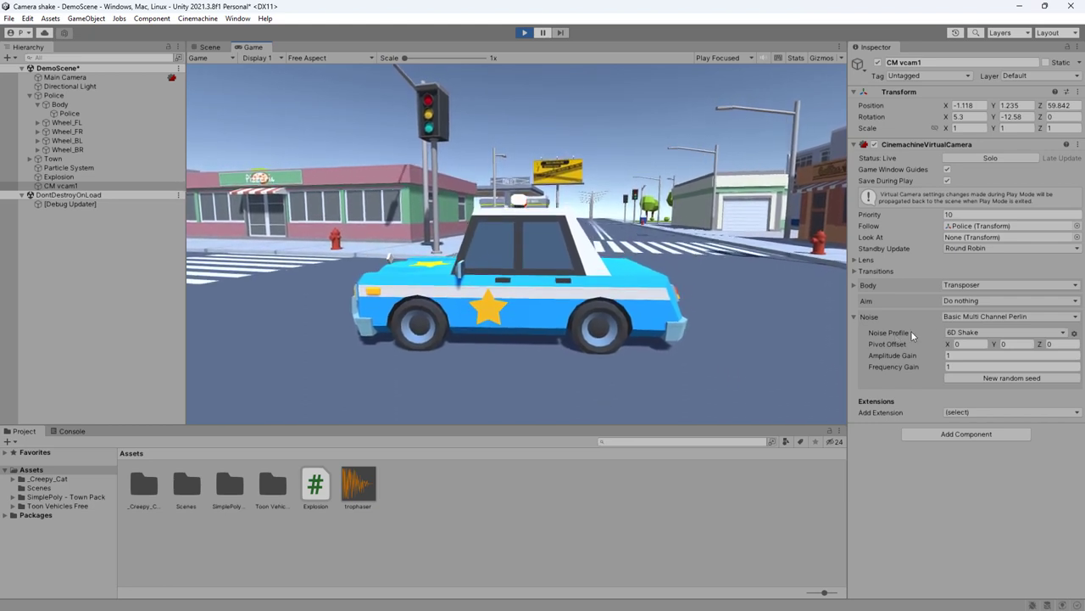
- Preview the Handheld_tele_strong, Handheld_normal_mild and Handheld_wideangle_strong noise profiles, then return to 6D Shake
{"action": "left_click", "coordinate": [975, 332]}
{"action": "left_click", "coordinate": [984, 433]}
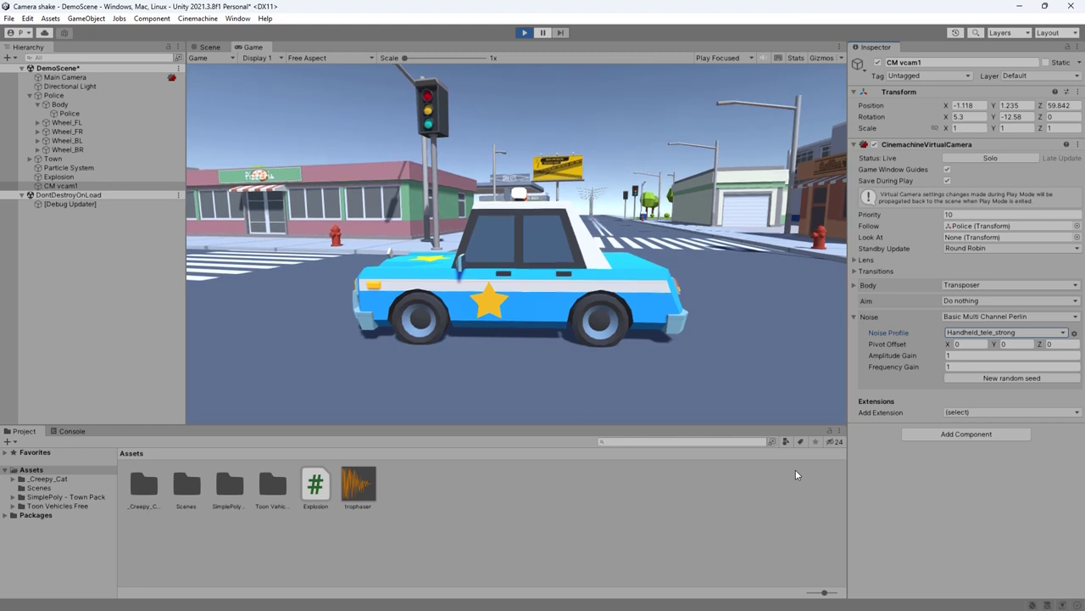
{"action": "left_click", "coordinate": [1005, 332]}
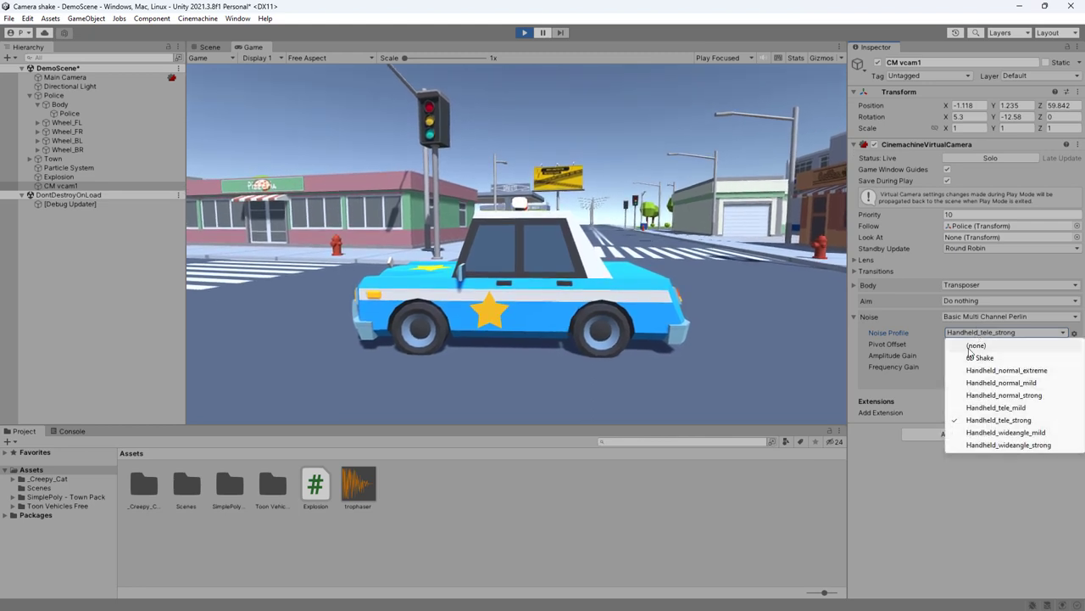
{"action": "left_click", "coordinate": [997, 386]}
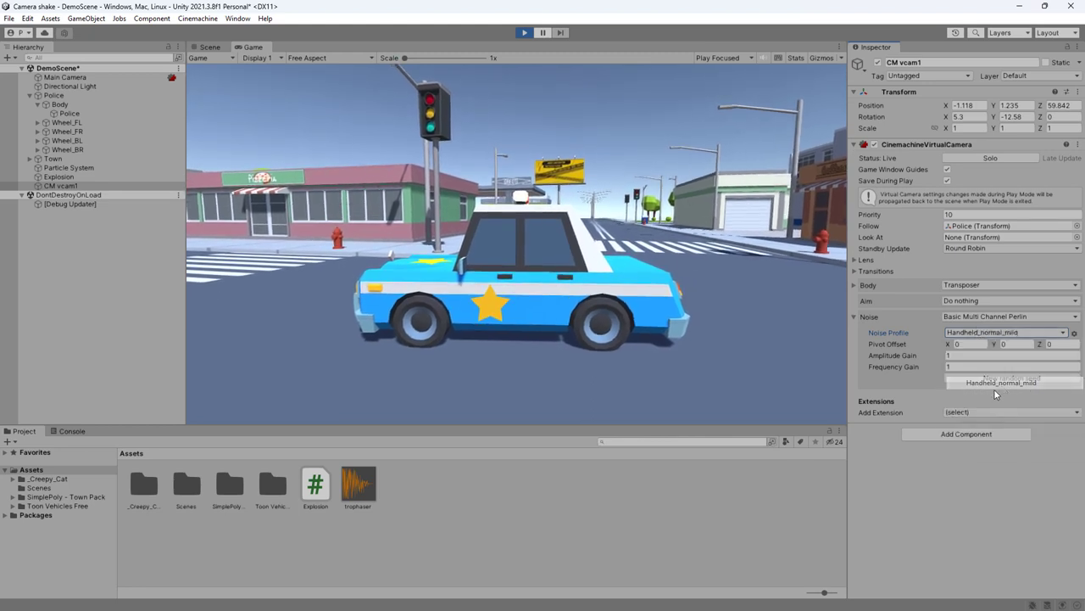
{"action": "left_click", "coordinate": [973, 337]}
{"action": "left_click", "coordinate": [1000, 450]}
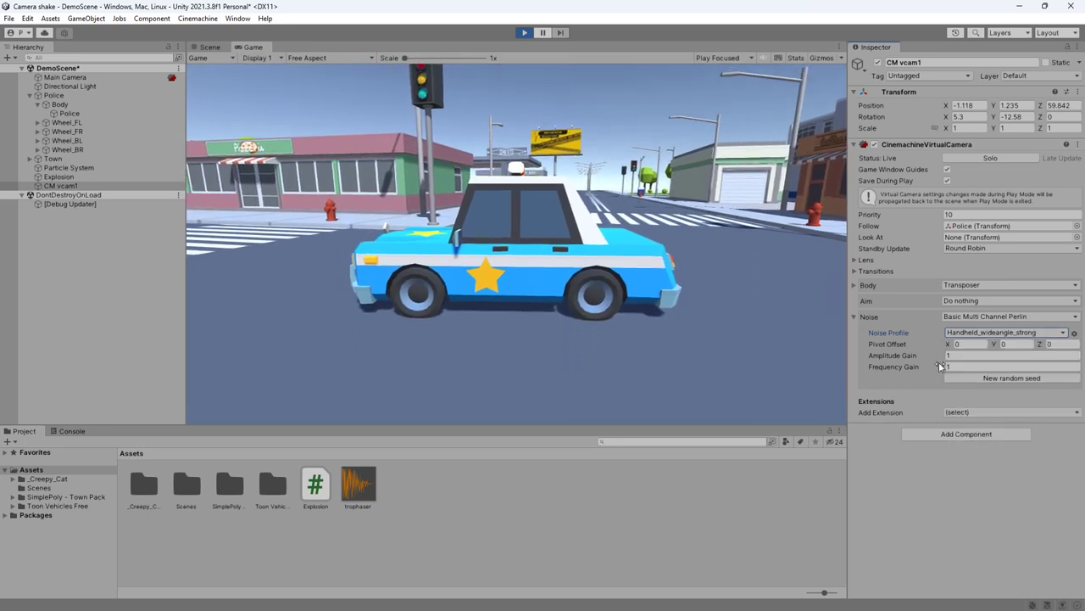
{"action": "left_click", "coordinate": [975, 333]}
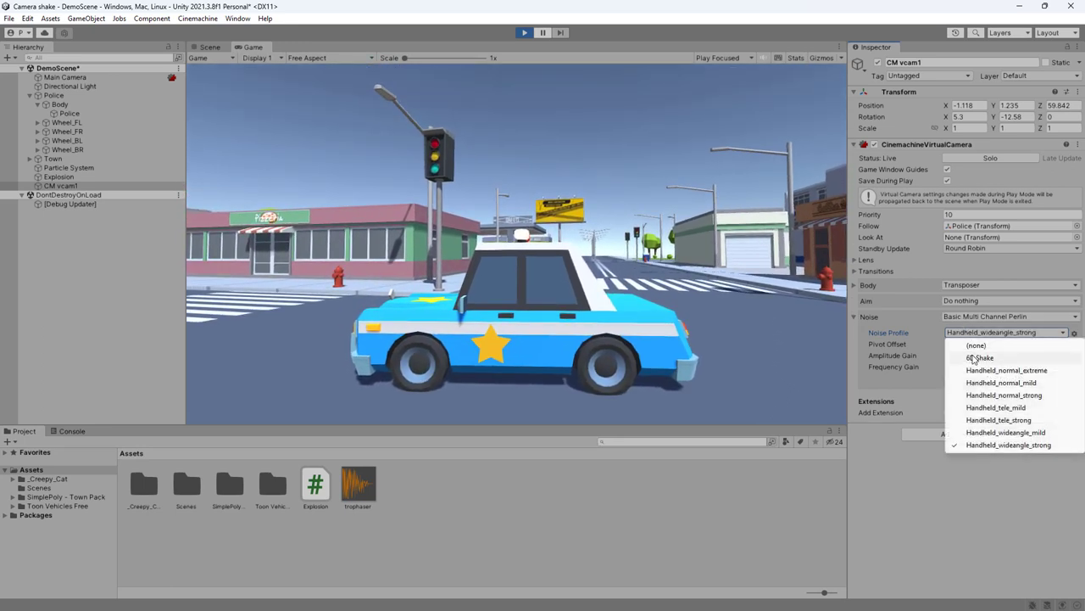
{"action": "left_click", "coordinate": [973, 346]}
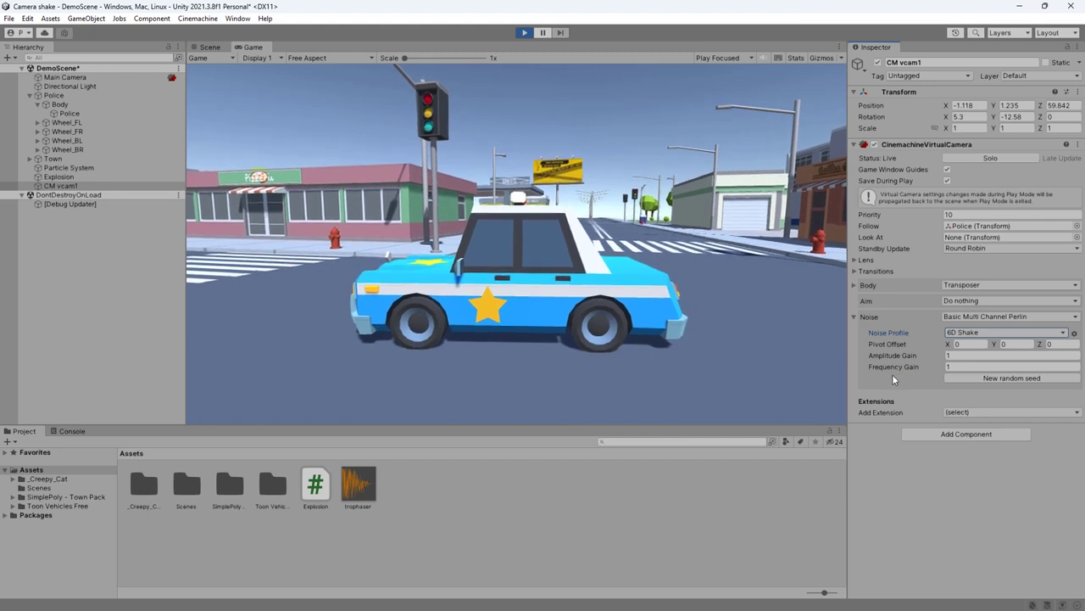
- Set Amplitude Gain to 1, then 5 with Frequency Gain 1, and finally Amplitude Gain 0
{"action": "left_click", "coordinate": [894, 356]}
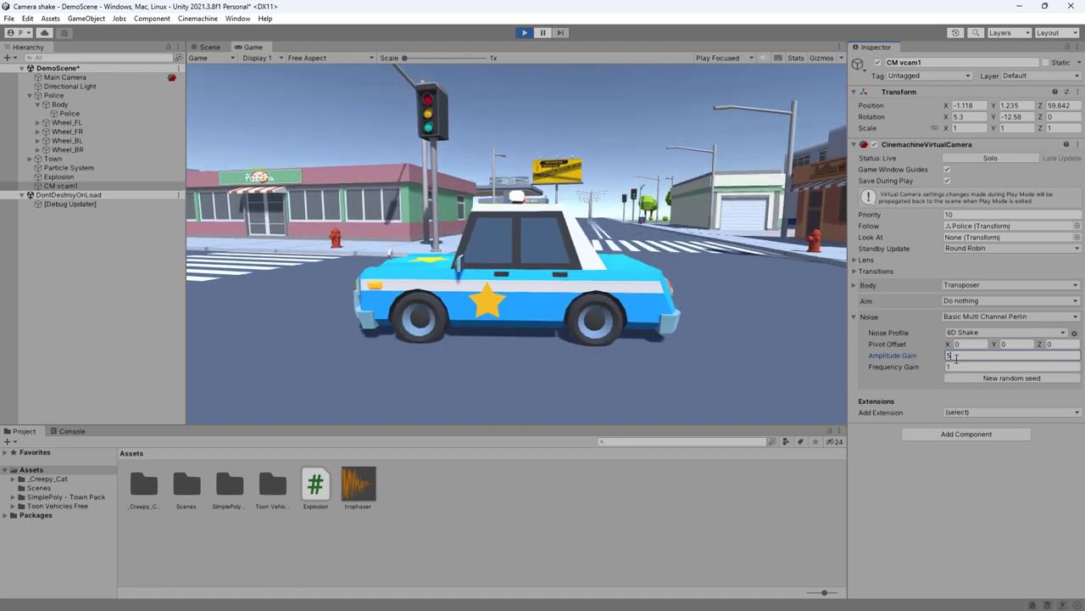
{"action": "type", "text": "1"}
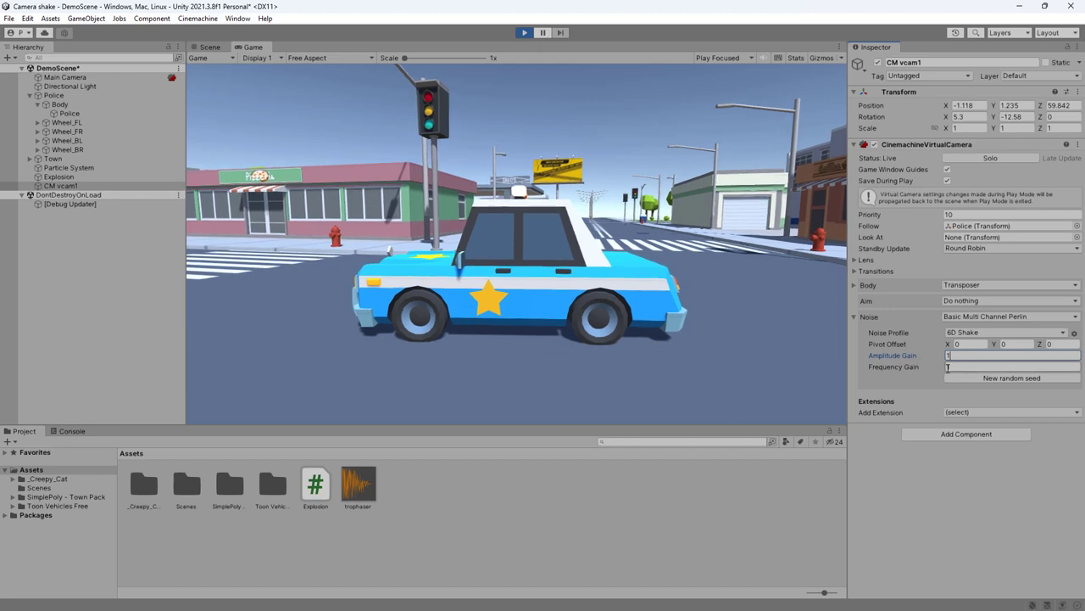
{"action": "left_click", "coordinate": [948, 367]}
{"action": "type", "text": "3"}
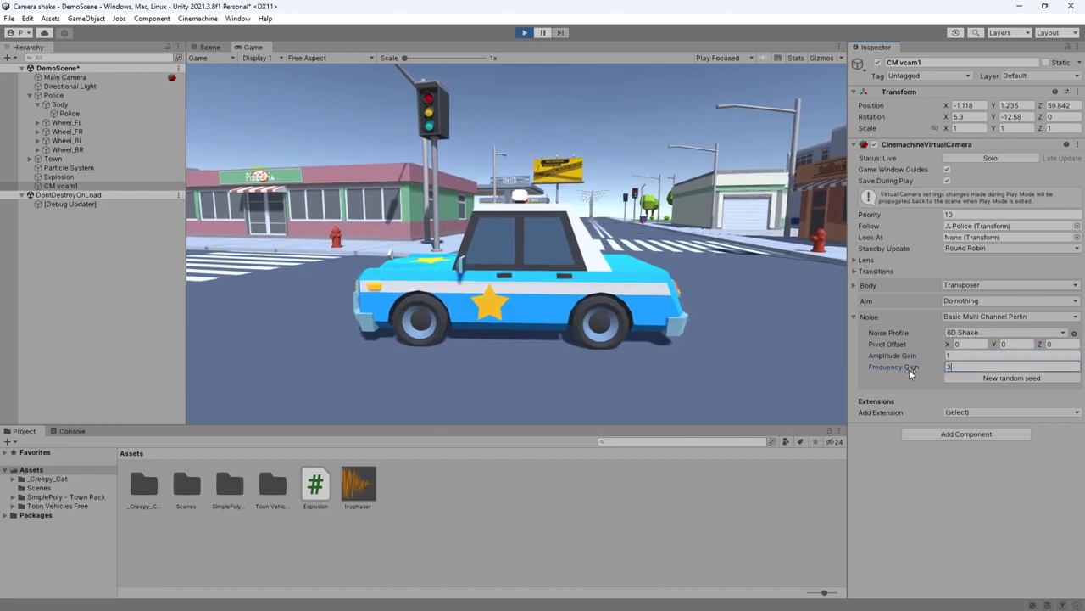
{"action": "left_click", "coordinate": [909, 357]}
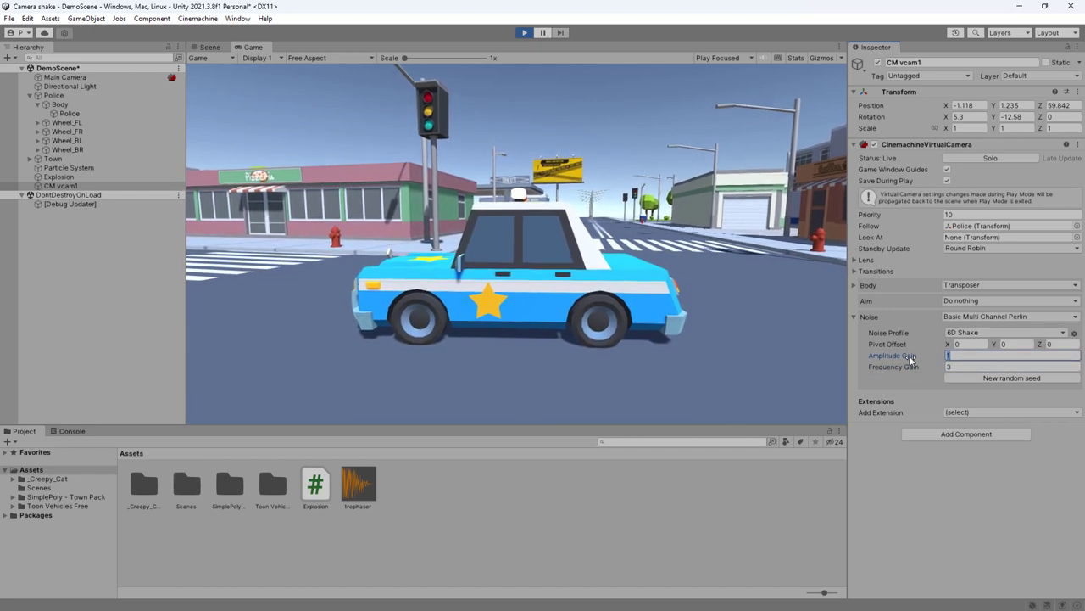
{"action": "type", "text": "5"}
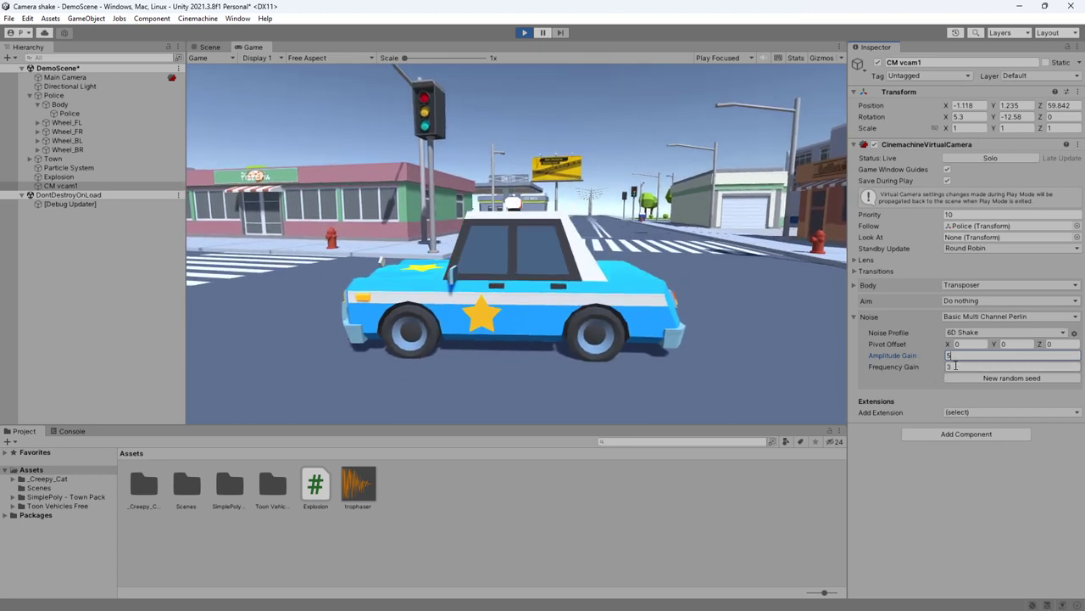
{"action": "left_click", "coordinate": [956, 365]}
{"action": "type", "text": "1"}
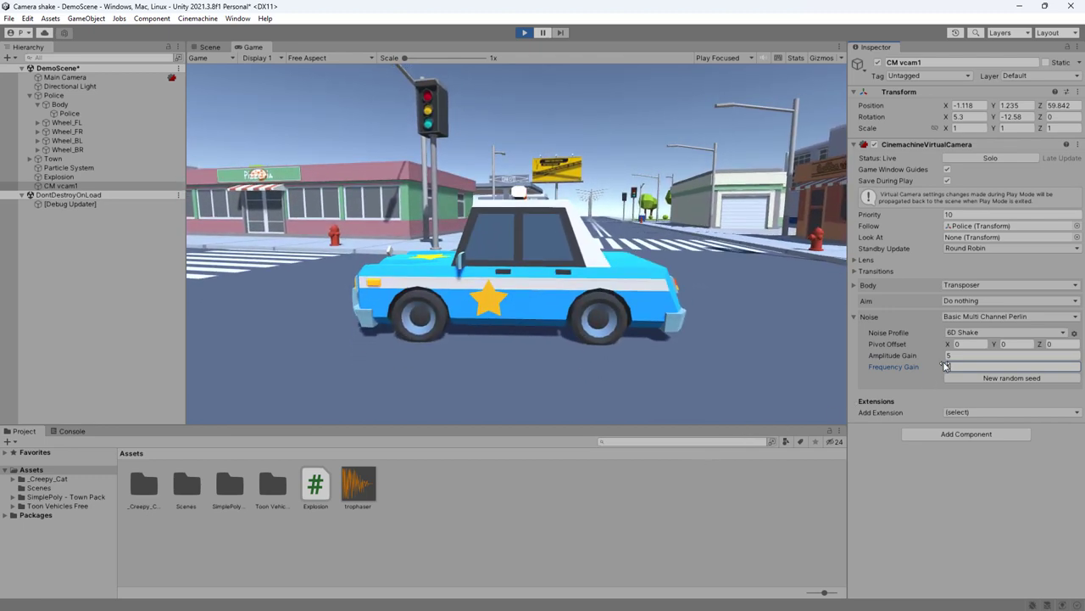
{"action": "left_click", "coordinate": [909, 356]}
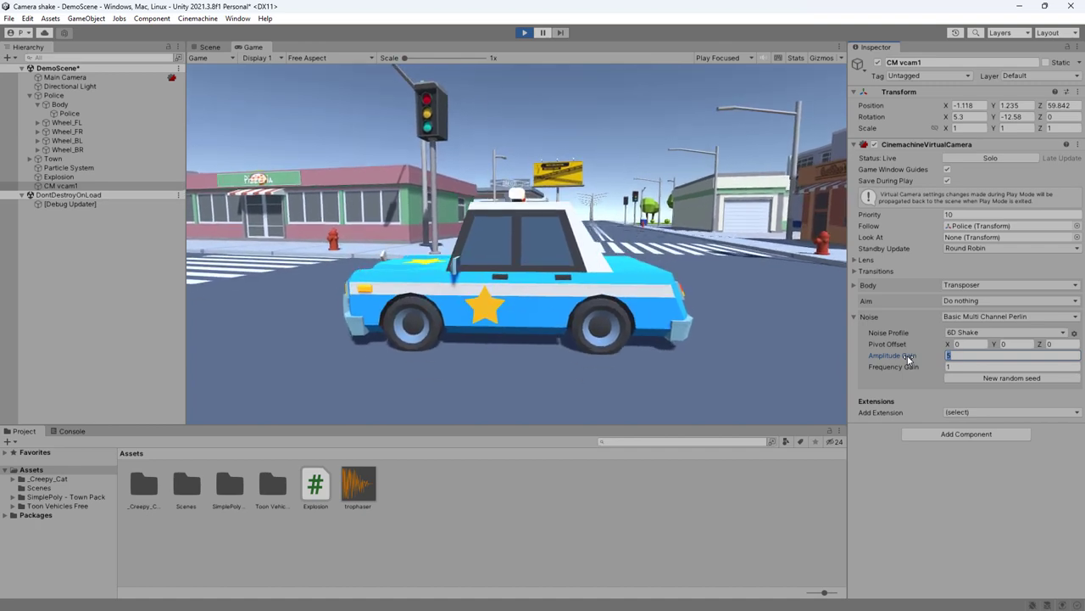
{"action": "type", "text": "0"}
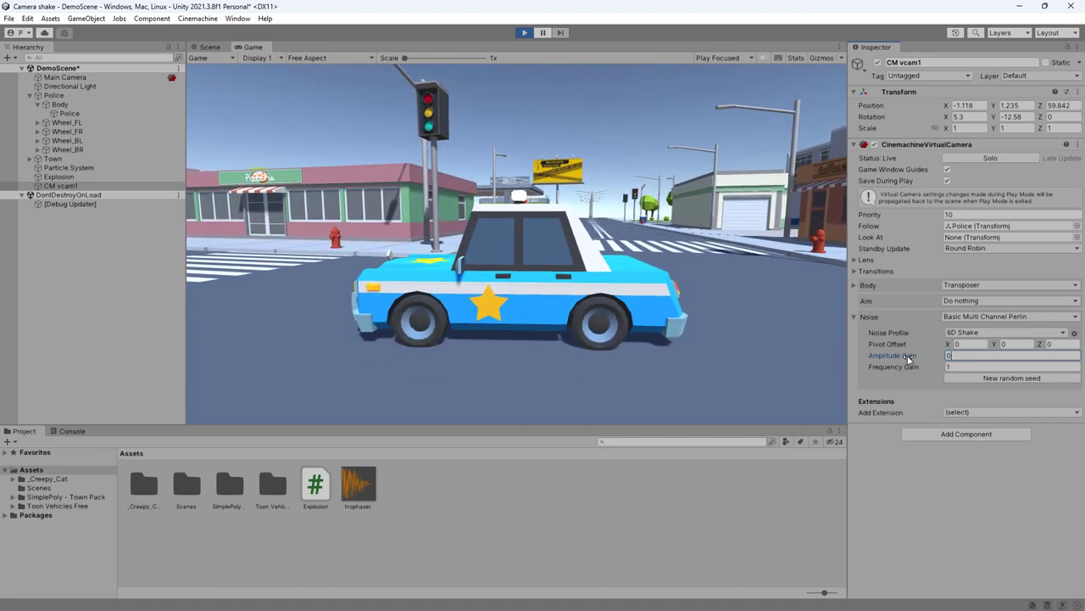
- Stop play mode and reopen the Explosion script from the Project window in Visual Studio
{"action": "left_click", "coordinate": [523, 34]}
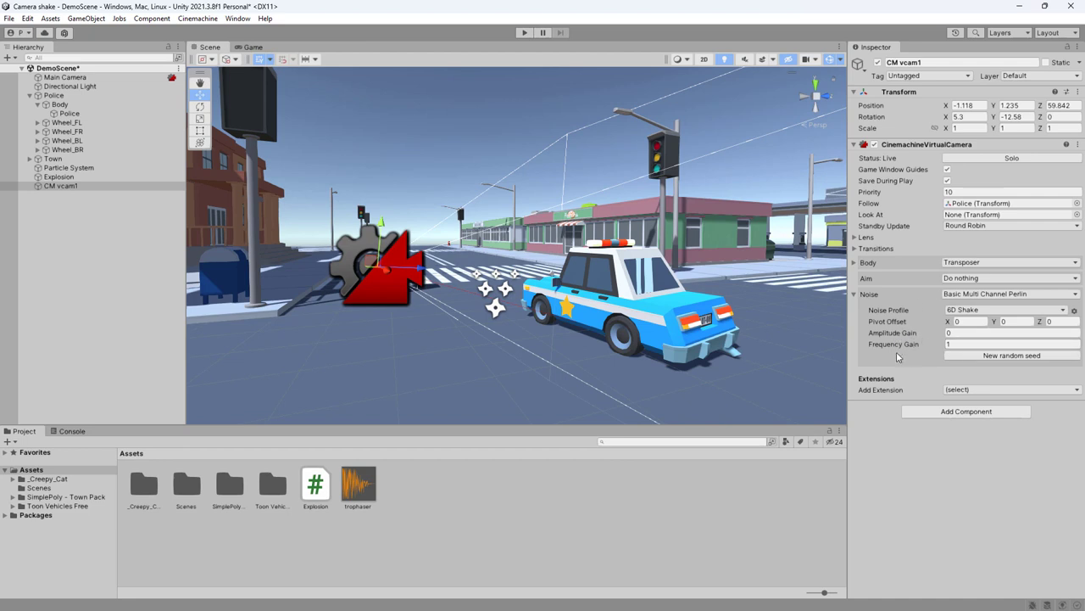
{"action": "left_click", "coordinate": [953, 333]}
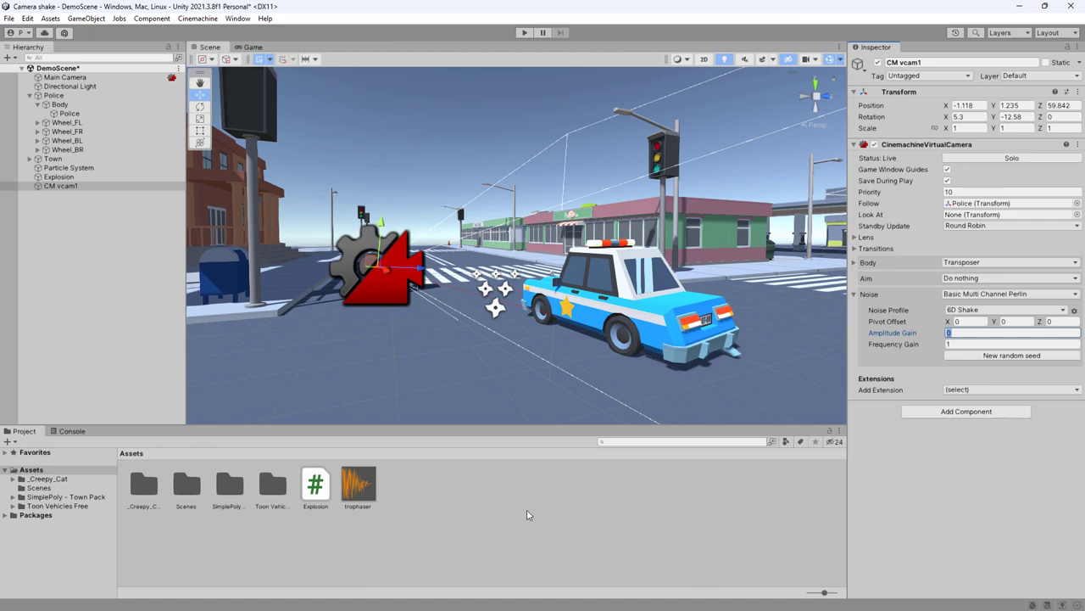
{"action": "double_click", "coordinate": [311, 492]}
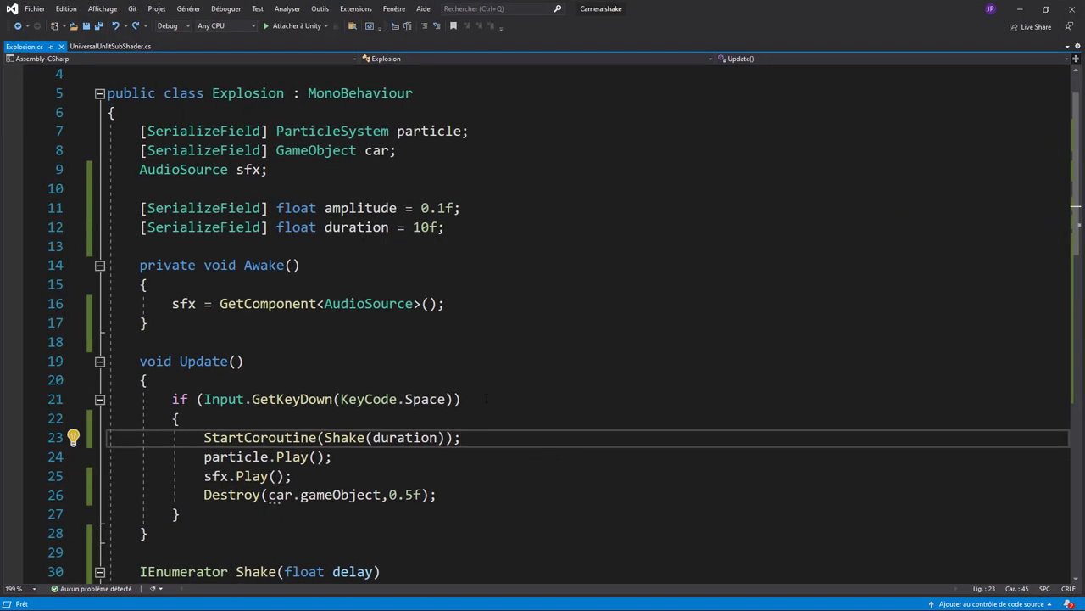
- Delete the old position-based shake code, including the position reset line, from the Shake coroutine
{"action": "scroll", "coordinate": [479, 339], "scroll_direction": "down", "scroll_amount": 3}
{"action": "scroll", "coordinate": [483, 411], "scroll_direction": "down", "scroll_amount": 2}
{"action": "scroll", "coordinate": [485, 410], "scroll_direction": "down", "scroll_amount": 1}
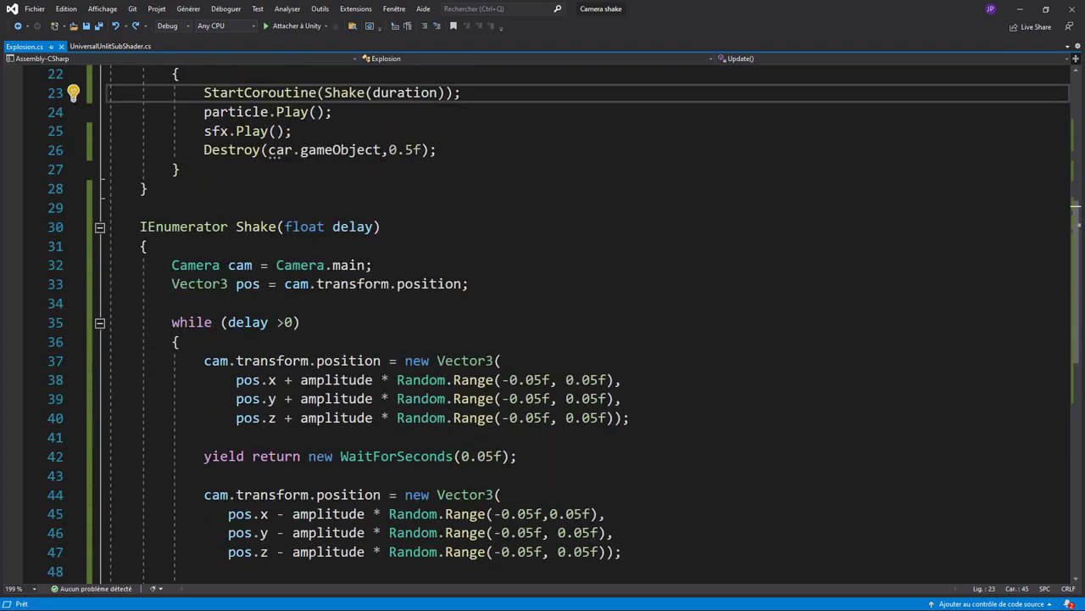
{"action": "left_click_drag", "start_coordinate": [148, 246], "coordinate": [320, 593]}
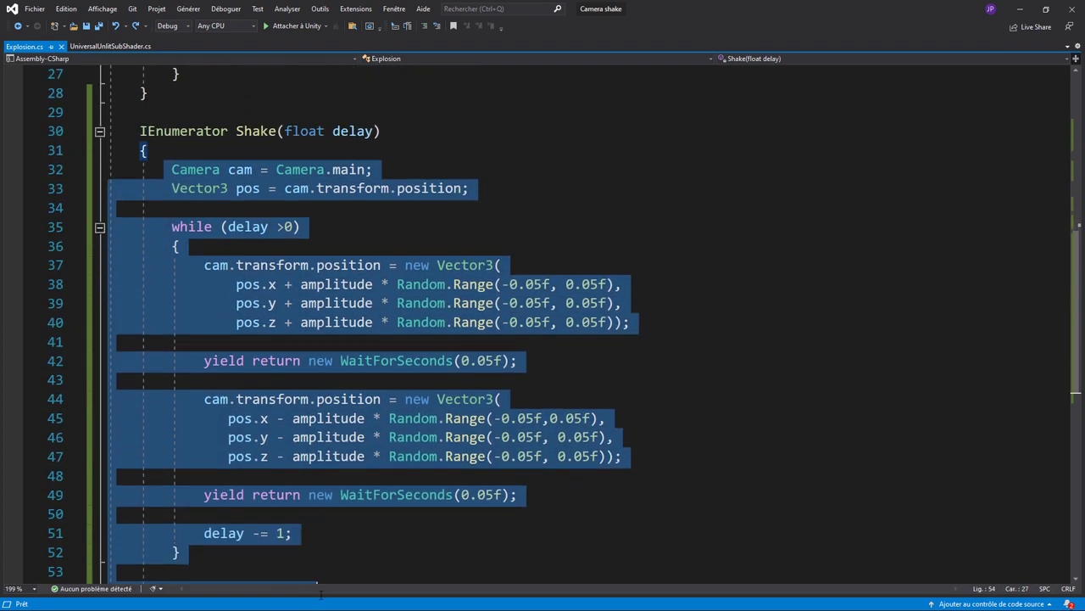
{"action": "left_click_drag", "start_coordinate": [320, 593], "coordinate": [439, 533]}
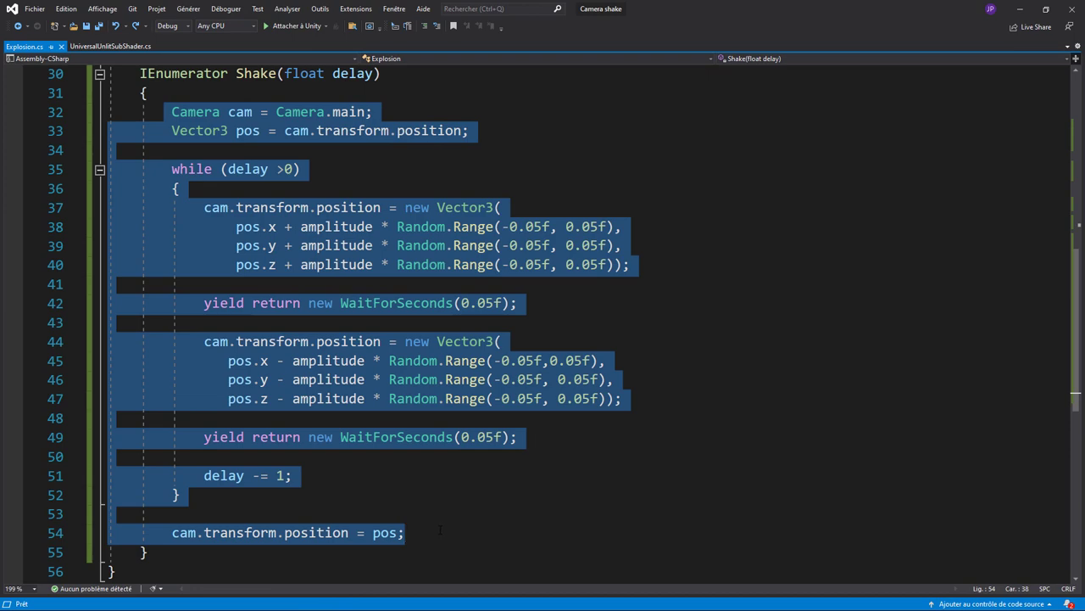
{"action": "key", "text": "BackSpace"}
- Insert a blank line below the duration field and place the caret after the imports
{"action": "scroll", "coordinate": [334, 399], "scroll_direction": "up", "scroll_amount": 5}
{"action": "scroll", "coordinate": [540, 409], "scroll_direction": "up", "scroll_amount": 3}
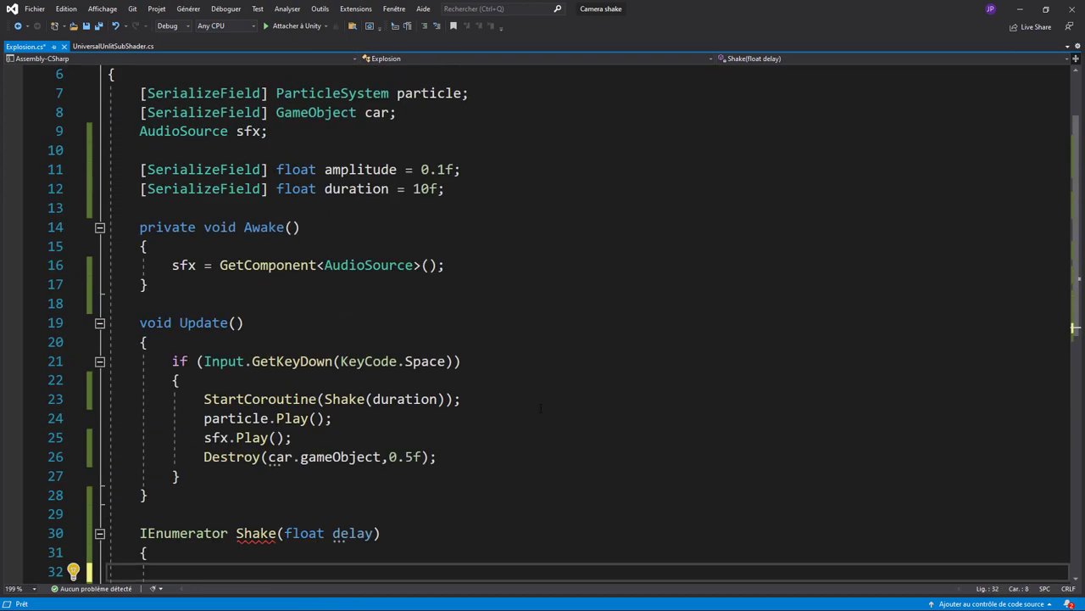
{"action": "left_click", "coordinate": [251, 207]}
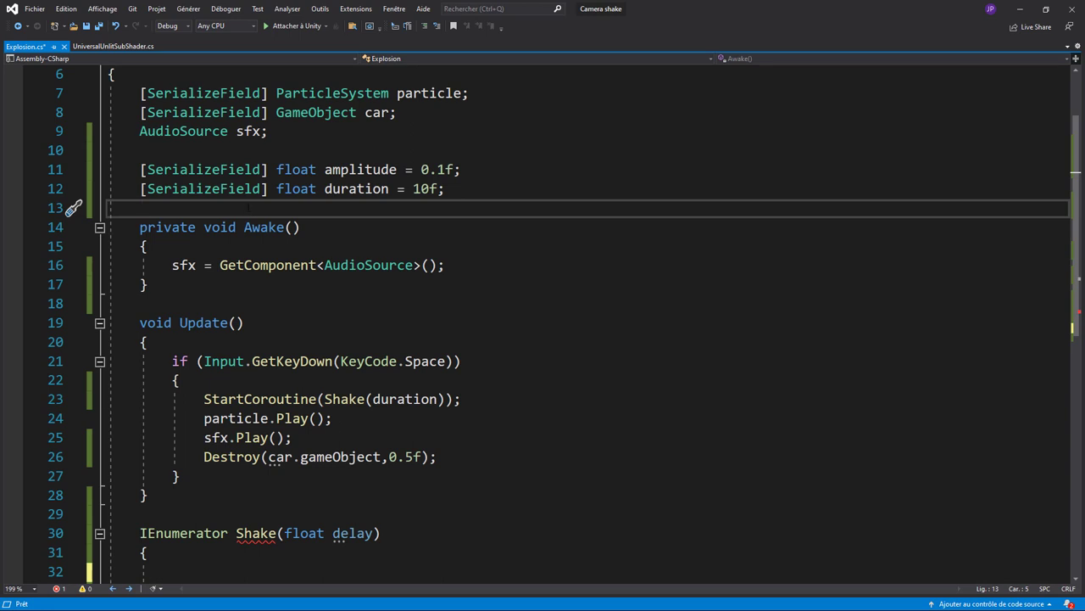
{"action": "key", "text": "ctrl+Return"}
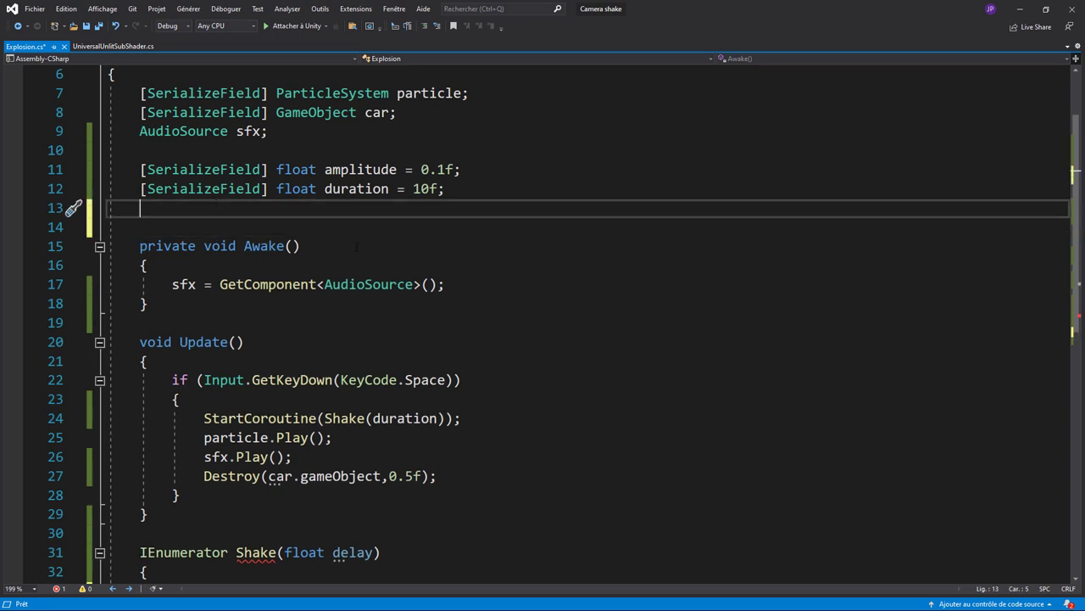
{"action": "scroll", "coordinate": [464, 269], "scroll_direction": "up", "scroll_amount": 2}
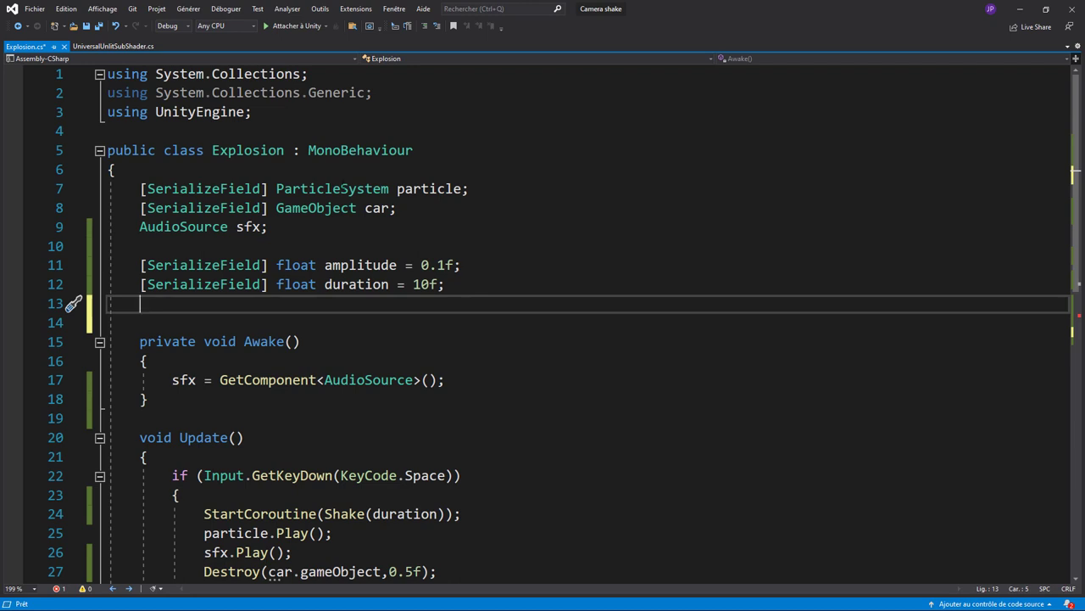
{"action": "left_click", "coordinate": [110, 130]}
- Add the 'using Cinemachine;' import at the top of Explosion.cs
{"action": "type", "text": "us"}
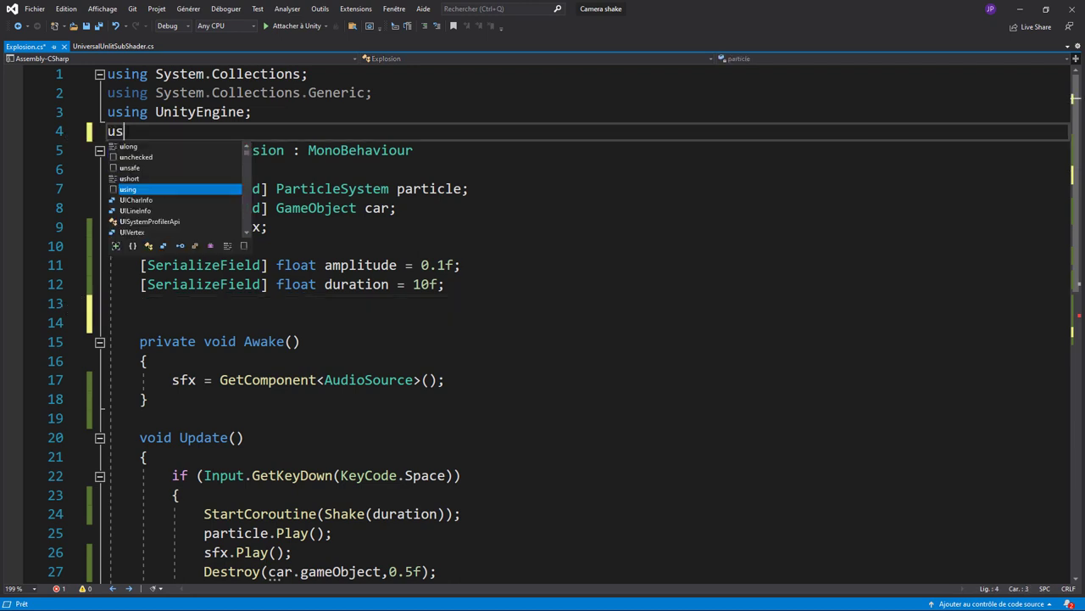
{"action": "type", "text": "ing Cinemach"}
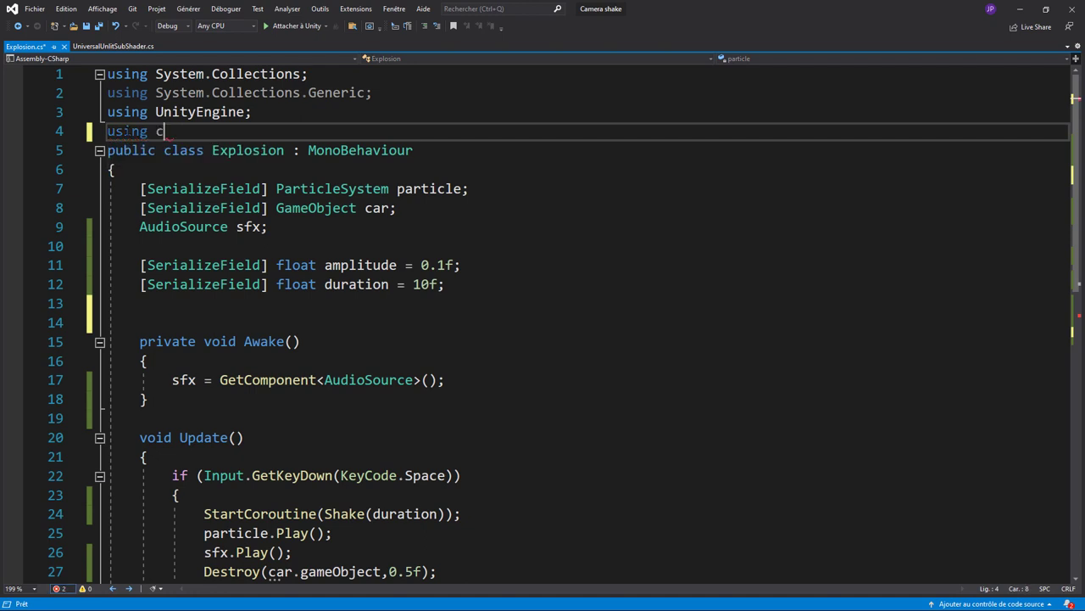
{"action": "type", "text": "in"}
{"action": "key", "text": "Tab"}
{"action": "type", "text": ";"}
{"action": "key", "text": "Return"}
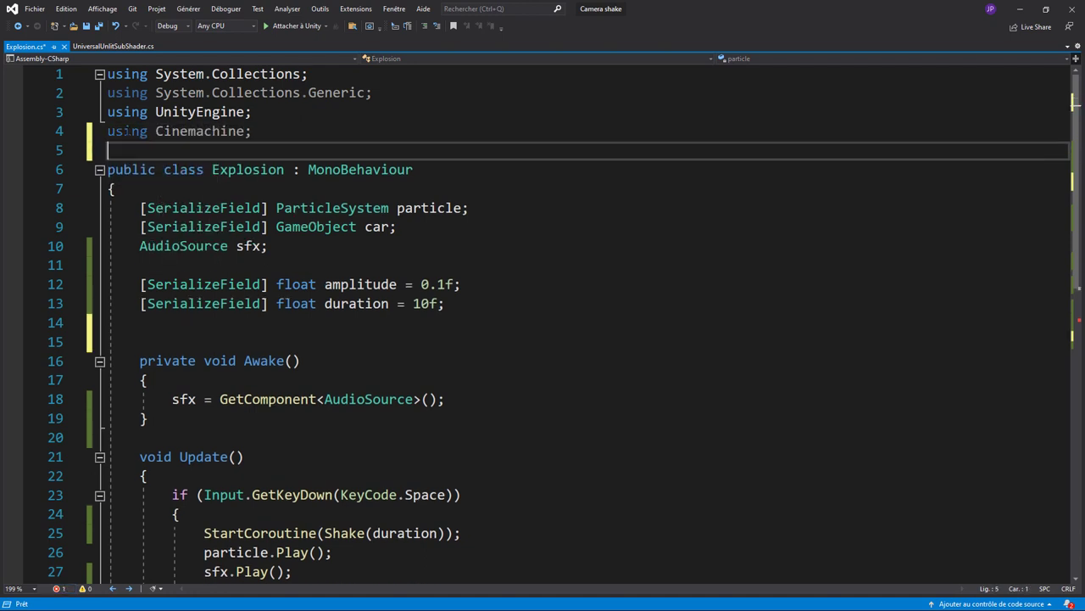
- Declare '[SerializeField] CinemachineVirtualCamera vCam;' on a new line below the duration field
{"action": "left_click", "coordinate": [257, 328]}
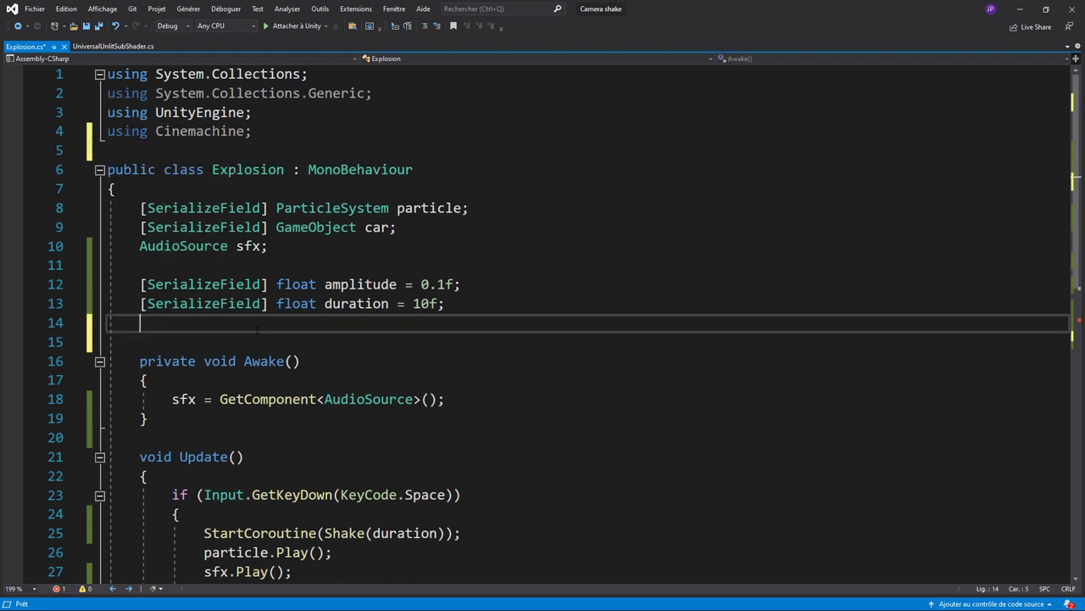
{"action": "key", "text": "Return"}
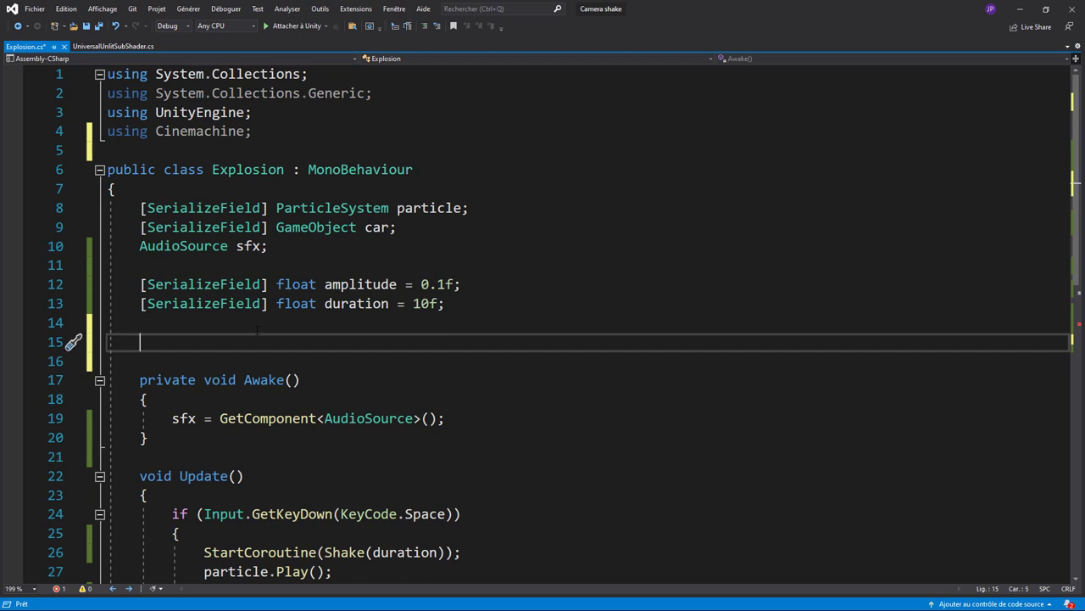
{"action": "key", "text": "Up"}
{"action": "type", "text": "[se"}
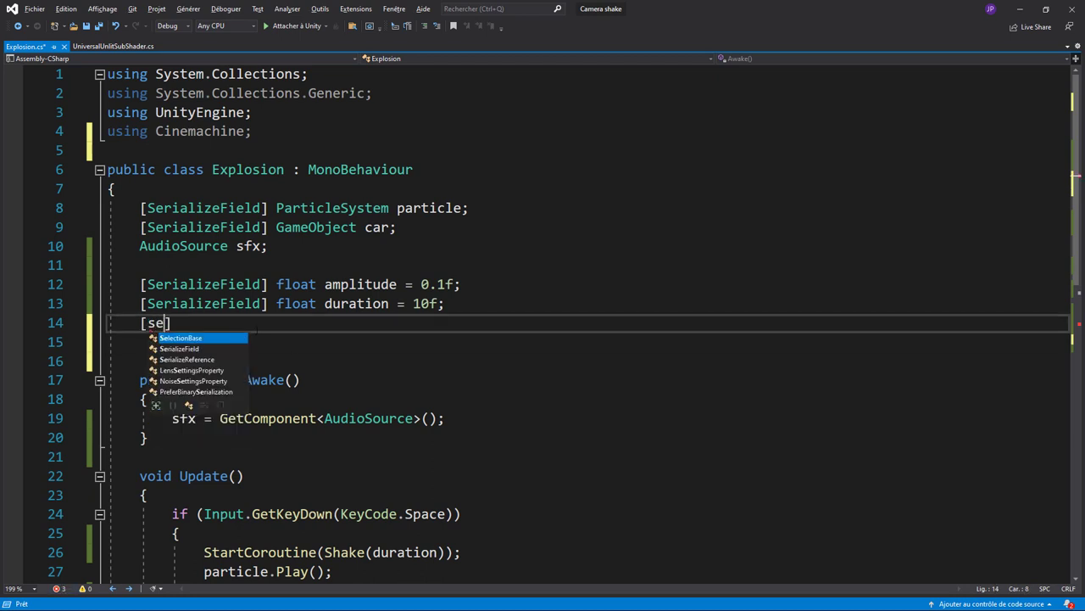
{"action": "key", "text": "Tab"}
{"action": "key", "text": "BackSpace"}
{"action": "key", "text": "BackSpace"}
{"action": "key", "text": "BackSpace"}
{"action": "key", "text": "BackSpace"}
{"action": "key", "text": "BackSpace"}
{"action": "key", "text": "BackSpace"}
{"action": "key", "text": "BackSpace"}
{"action": "key", "text": "BackSpace"}
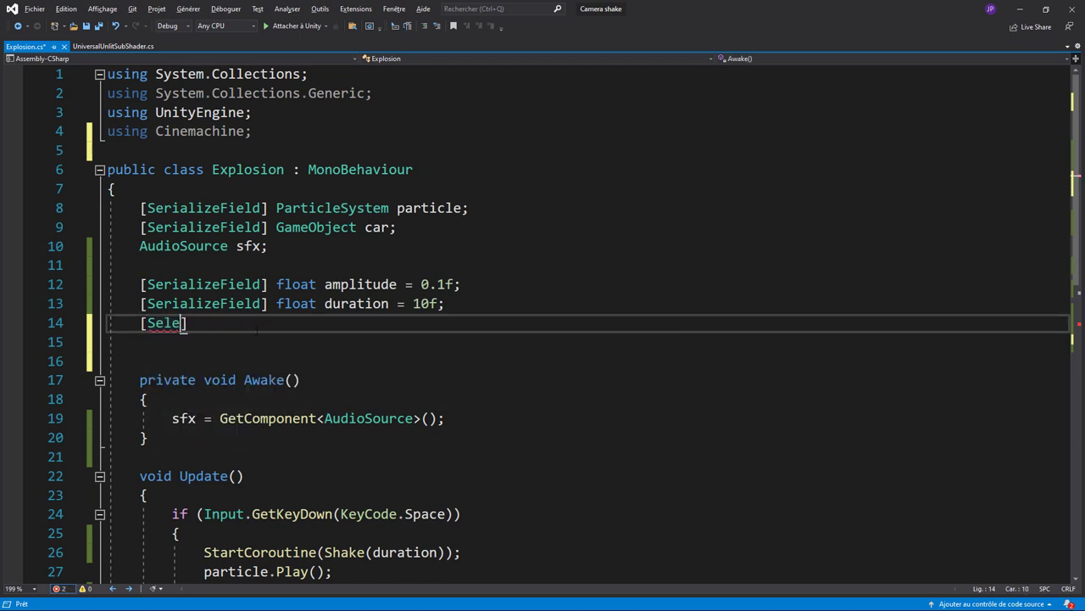
{"action": "key", "text": "BackSpace"}
{"action": "key", "text": "BackSpace"}
{"action": "key", "text": "BackSpace"}
{"action": "key", "text": "BackSpace"}
{"action": "type", "text": "Seri"}
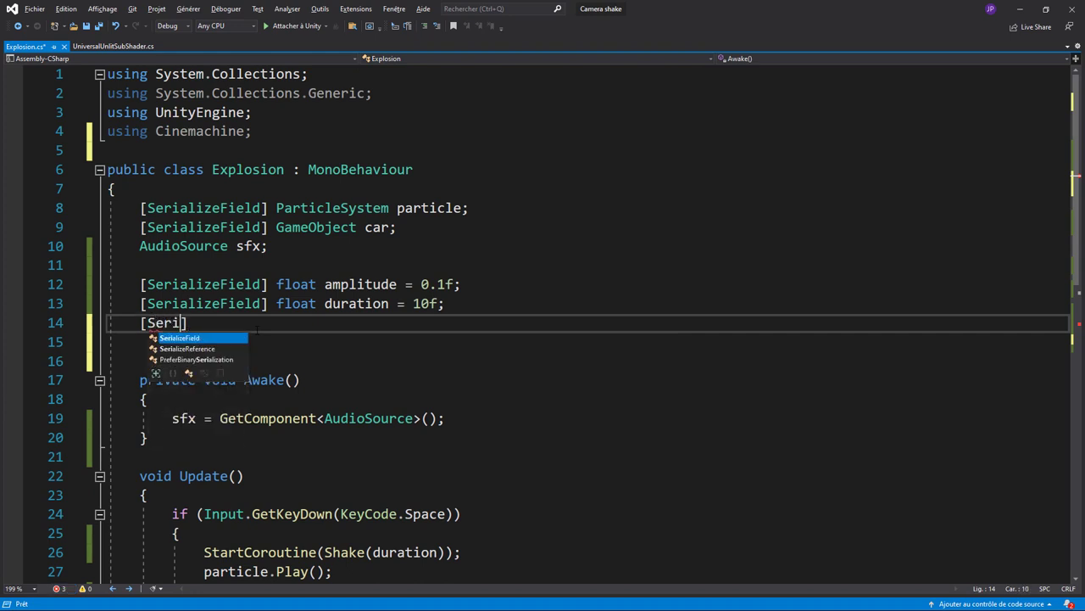
{"action": "key", "text": "Tab"}
{"action": "key", "text": "End"}
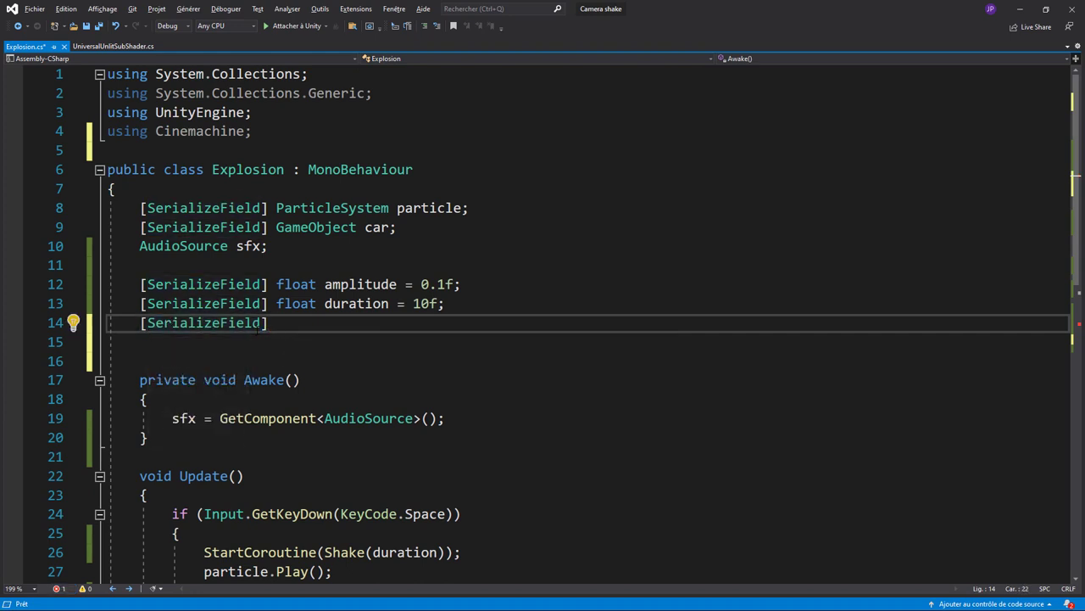
{"action": "type", "text": "vi"}
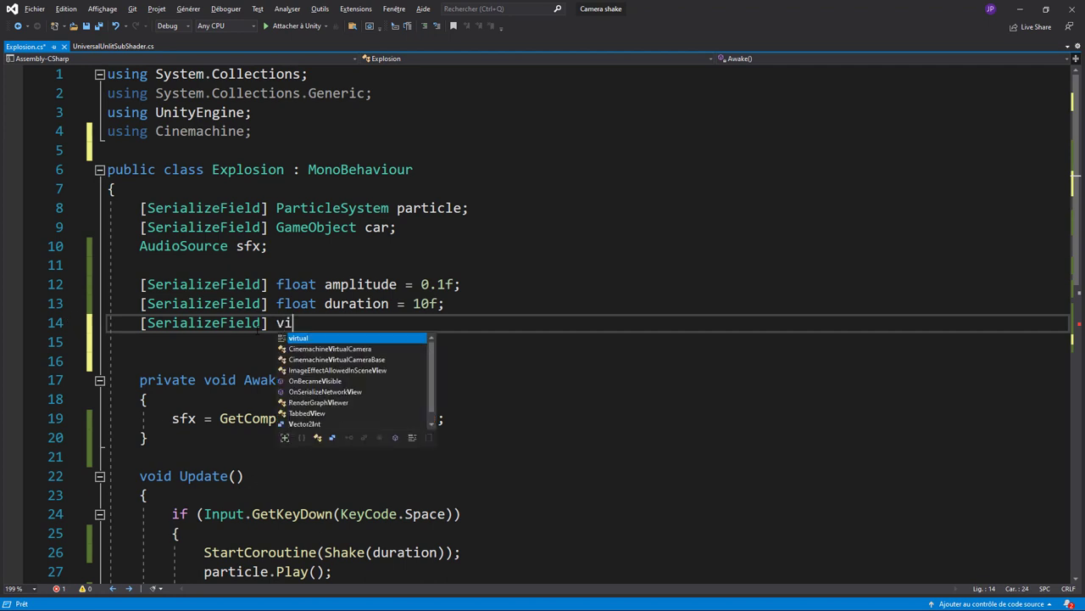
{"action": "type", "text": "ru"}
{"action": "key", "text": "Down"}
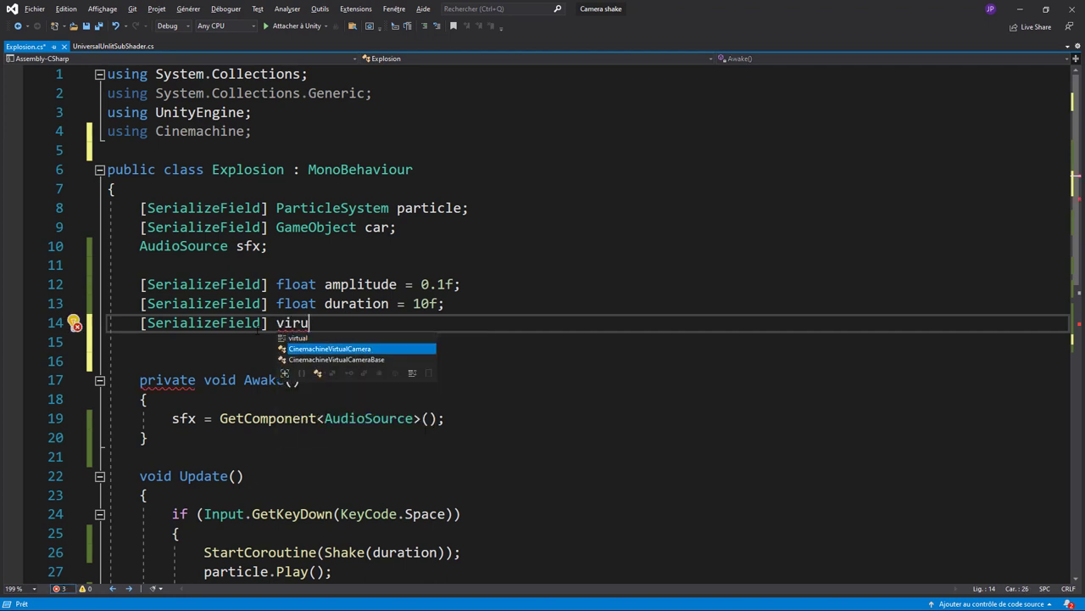
{"action": "key", "text": "Tab"}
{"action": "type", "text": "v"}
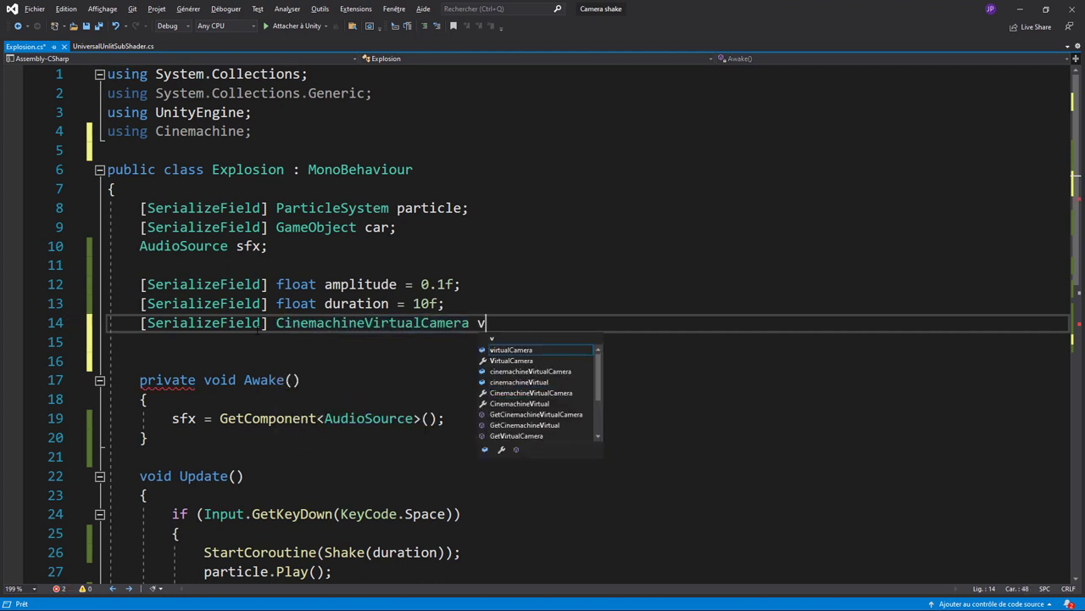
{"action": "type", "text": "Cam;"}
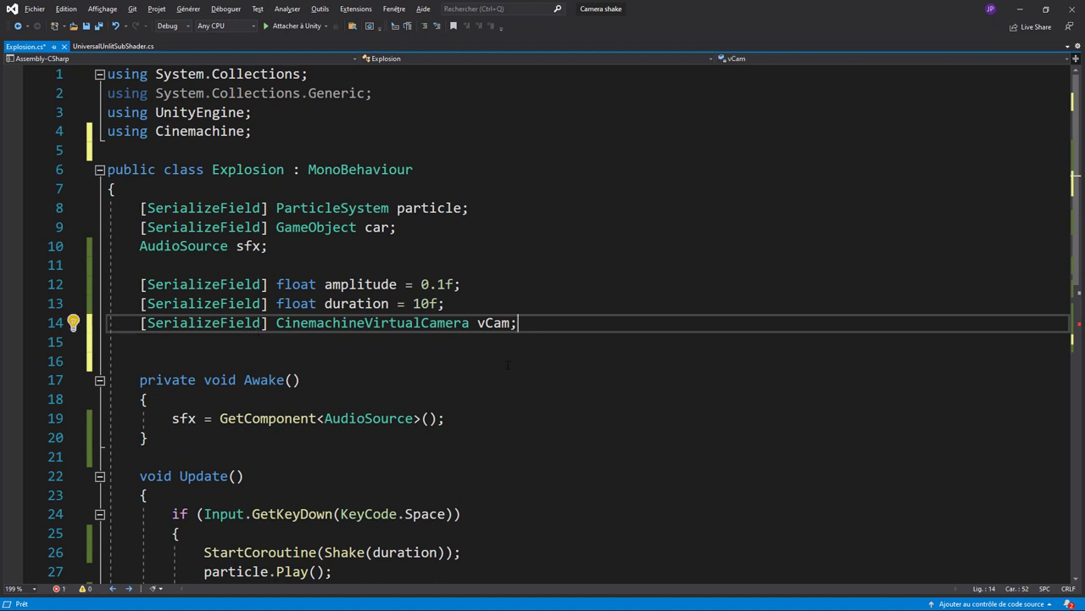
- Change the default amplitude from 0.1 to 5 and the duration from 10f to 2f
{"action": "left_click_drag", "start_coordinate": [422, 286], "coordinate": [436, 287]}
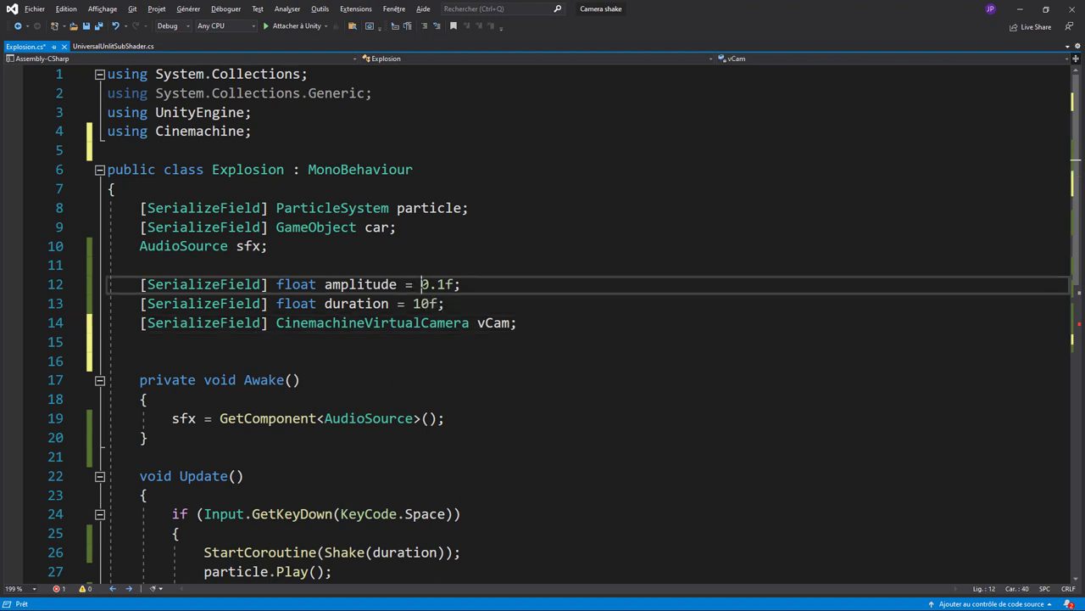
{"action": "type", "text": "5"}
{"action": "double_click", "coordinate": [424, 304]}
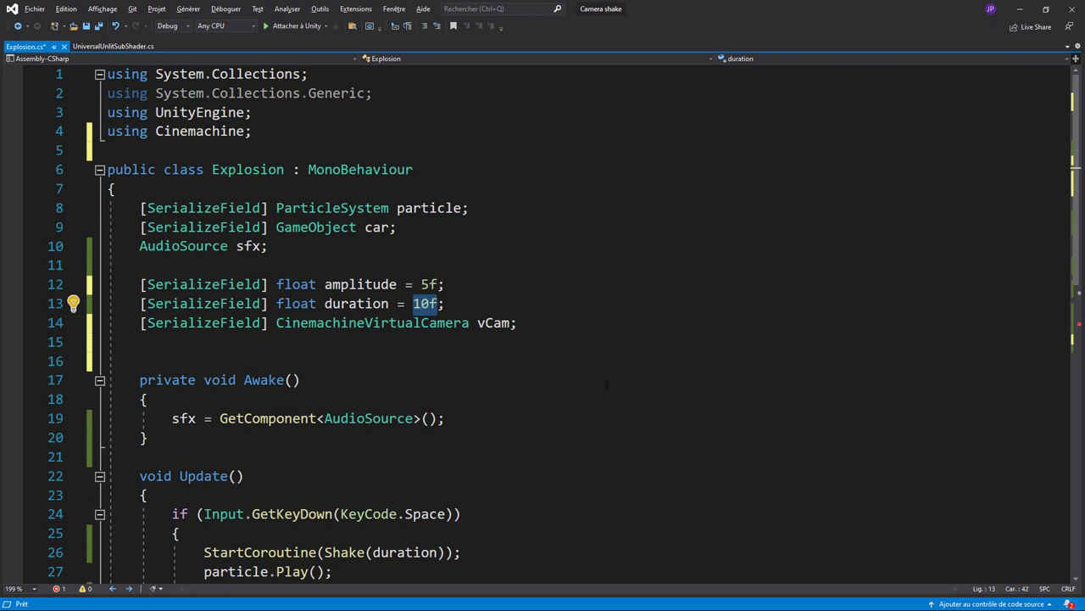
{"action": "type", "text": "2"}
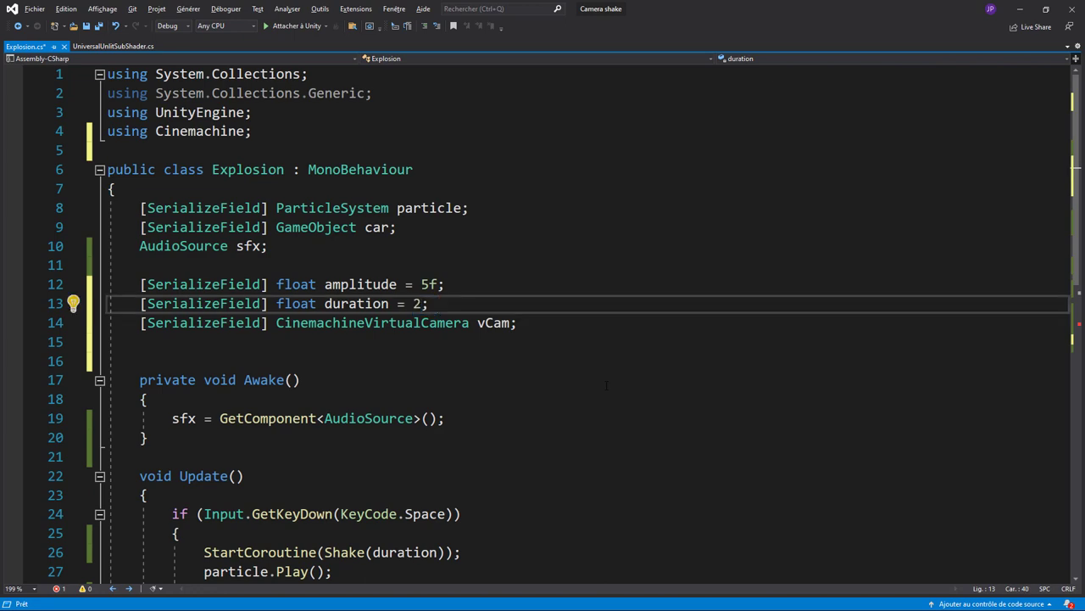
{"action": "type", "text": "f"}
{"action": "left_click", "coordinate": [572, 436]}
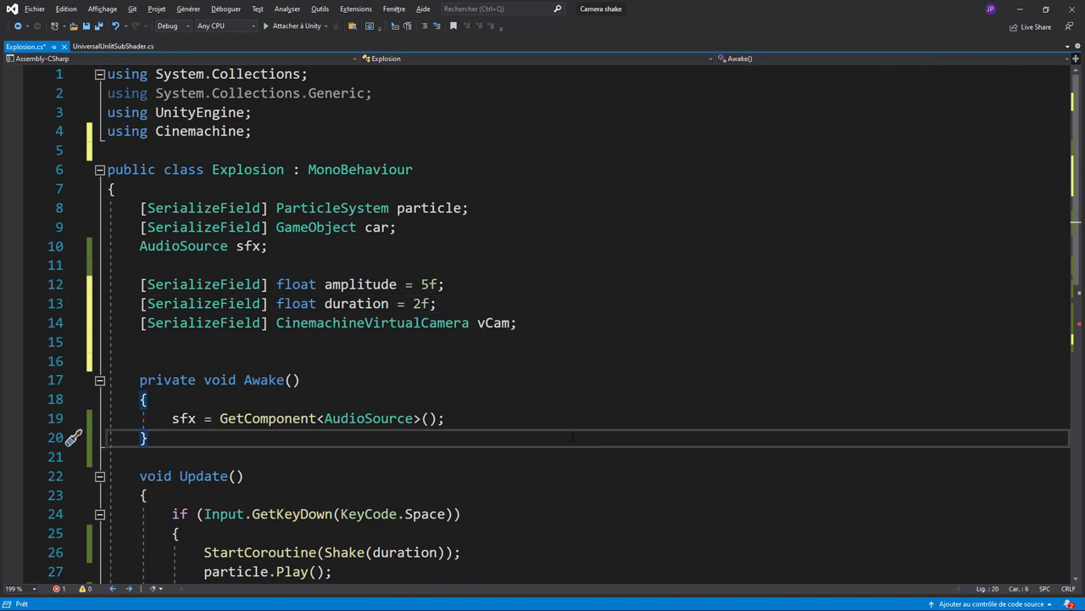
- Select the duration argument in the StartCoroutine(Shake(duration)) call
{"action": "scroll", "coordinate": [578, 429], "scroll_direction": "down", "scroll_amount": 2}
{"action": "scroll", "coordinate": [548, 426], "scroll_direction": "down", "scroll_amount": 1}
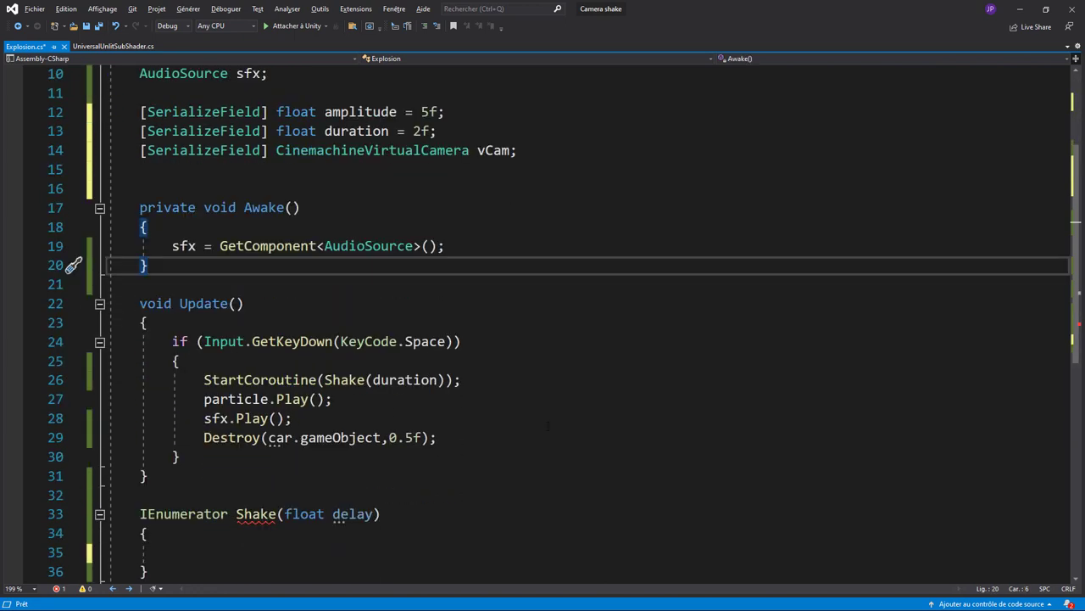
{"action": "left_click_drag", "start_coordinate": [204, 380], "coordinate": [370, 380]}
{"action": "double_click", "coordinate": [404, 380]}
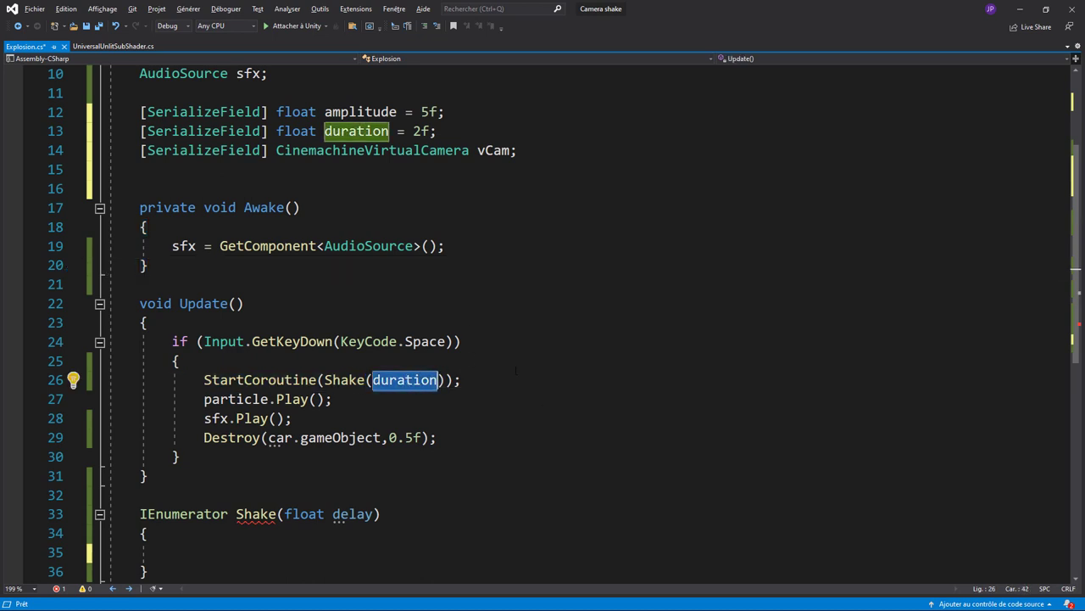
{"action": "scroll", "coordinate": [516, 370], "scroll_direction": "down", "scroll_amount": 2}
{"action": "scroll", "coordinate": [391, 362], "scroll_direction": "down", "scroll_amount": 1}
- In Shake, set vCam's CinemachineBasicMultiChannelPerlin m_AmplitudeGain to amplitude
{"action": "left_click", "coordinate": [238, 381]}
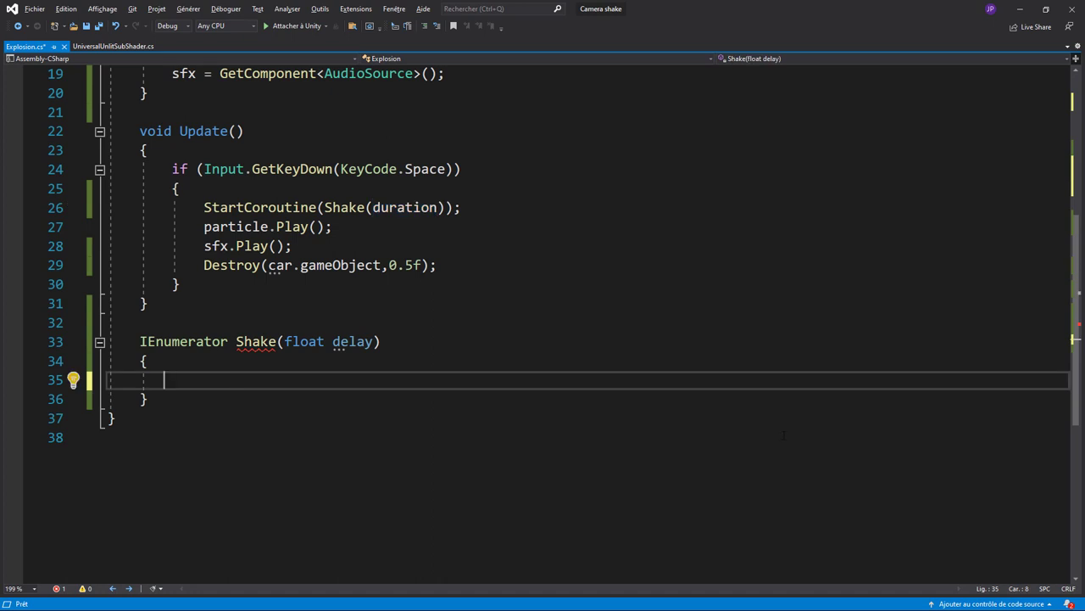
{"action": "type", "text": "v"}
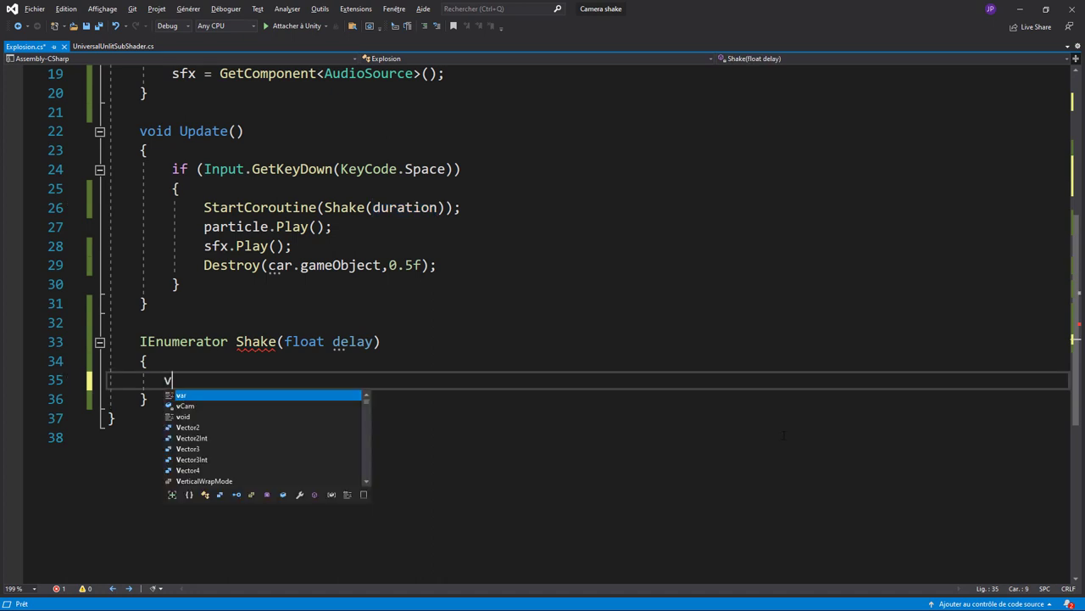
{"action": "type", "text": "ar.c"}
{"action": "key", "text": "BackSpace"}
{"action": "key", "text": "BackSpace"}
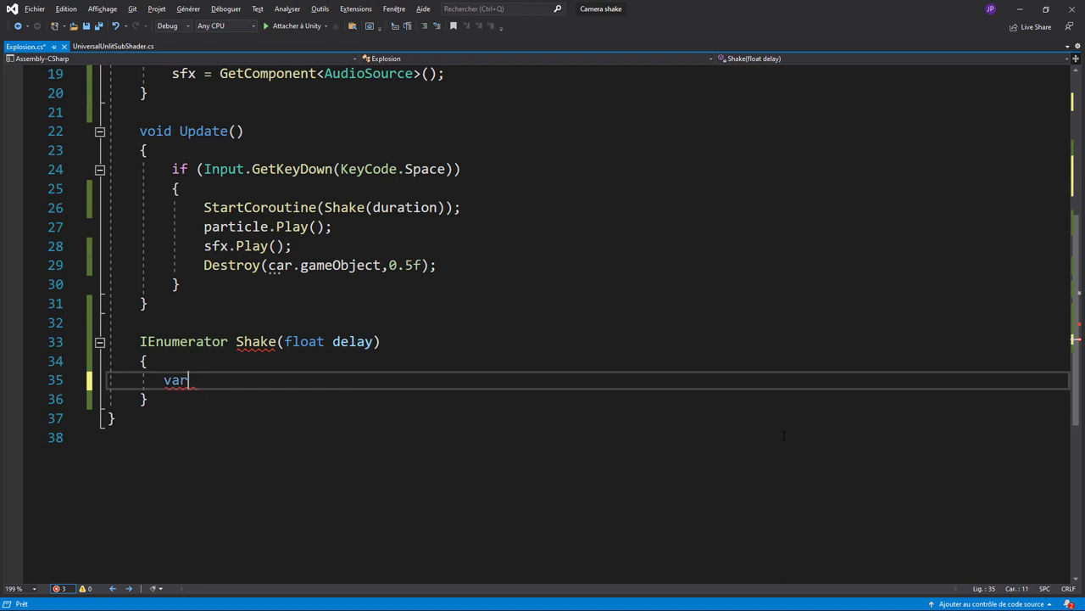
{"action": "key", "text": "BackSpace"}
{"action": "key", "text": "BackSpace"}
{"action": "key", "text": "BackSpace"}
{"action": "type", "text": "vc"}
{"action": "key", "text": "Tab"}
{"action": "type", "text": ".get"}
{"action": "key", "text": "Down"}
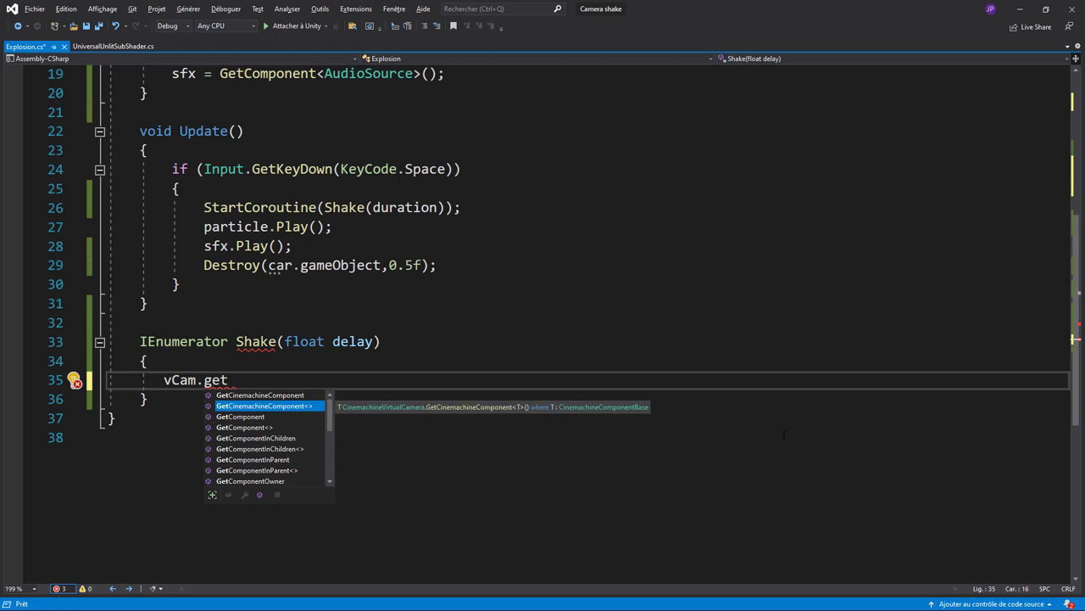
{"action": "key", "text": "Tab"}
{"action": "type", "text": "<"}
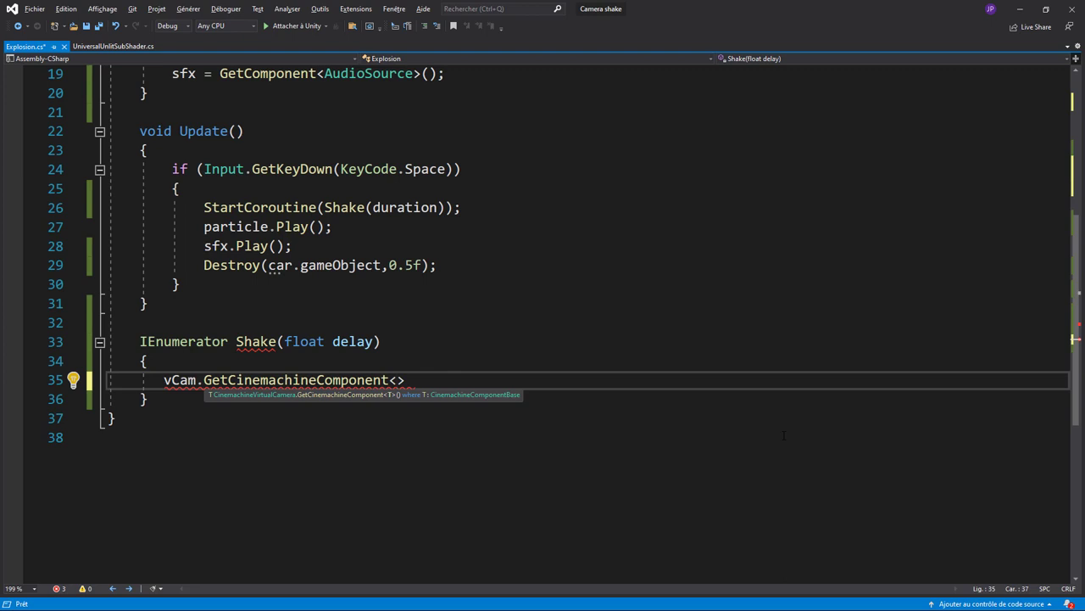
{"action": "type", "text": "Cine"}
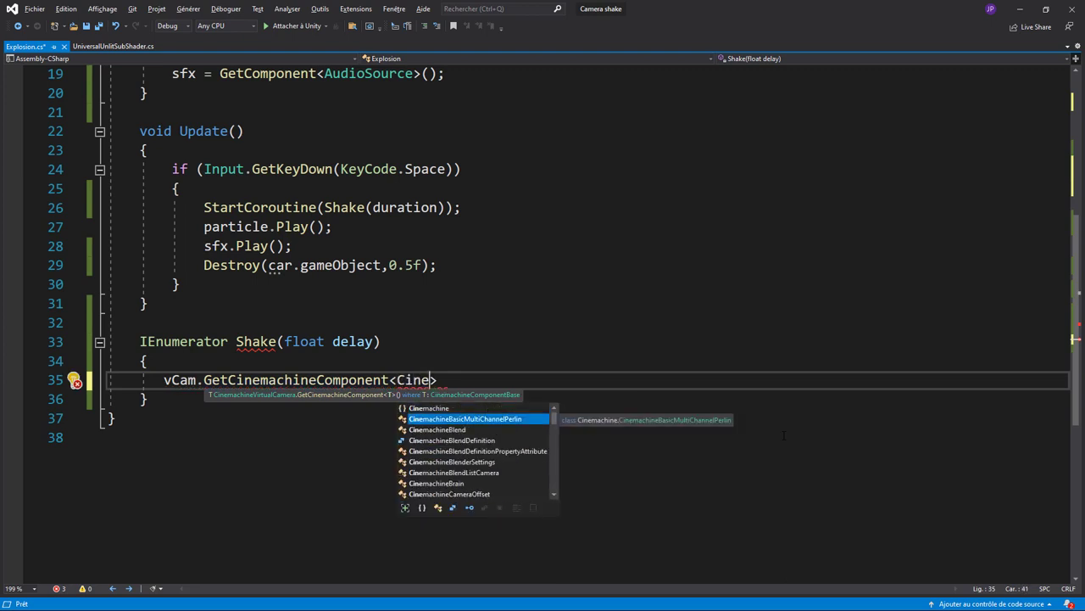
{"action": "key", "text": "Tab"}
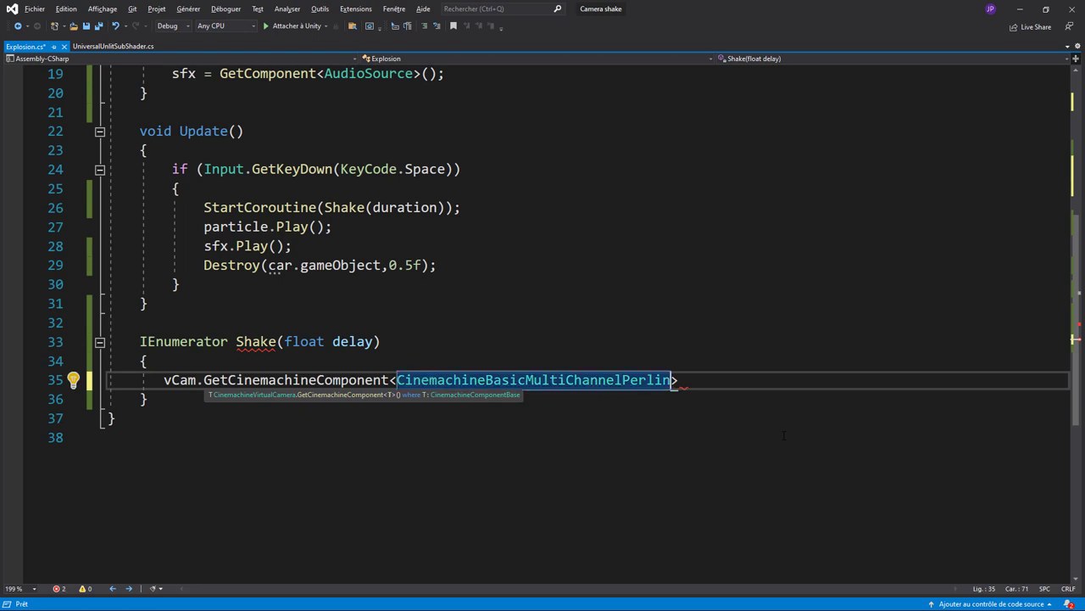
{"action": "type", "text": ">()."}
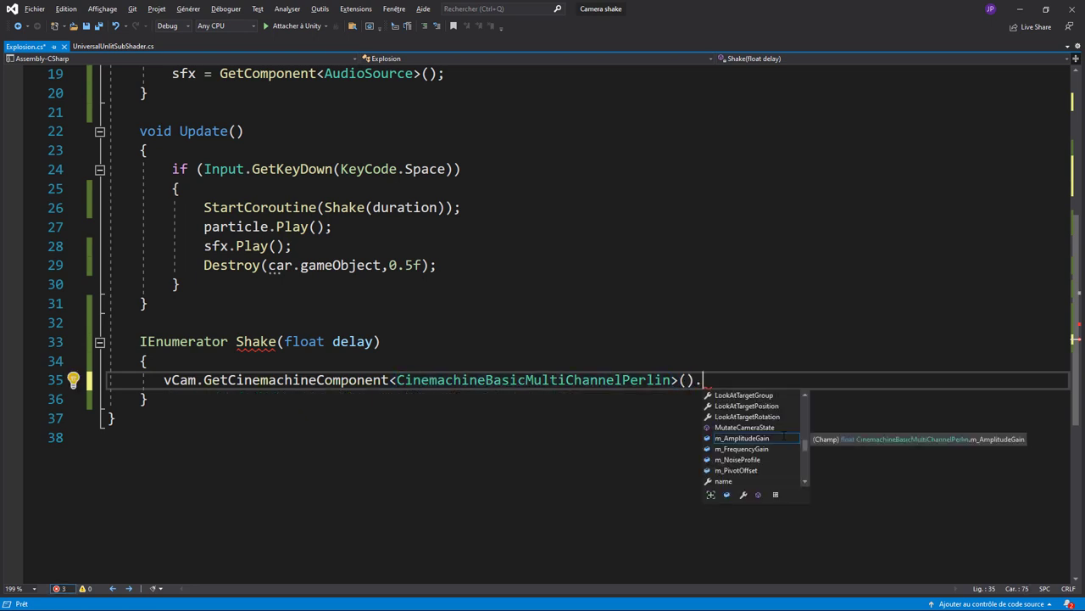
{"action": "type", "text": "am"}
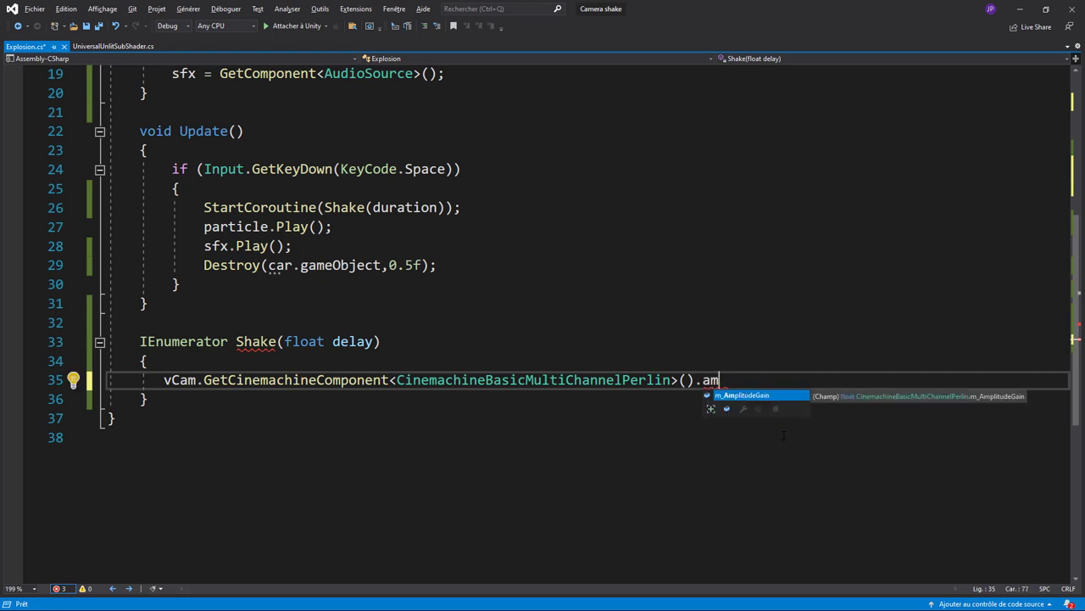
{"action": "key", "text": "Tab"}
{"action": "type", "text": "="}
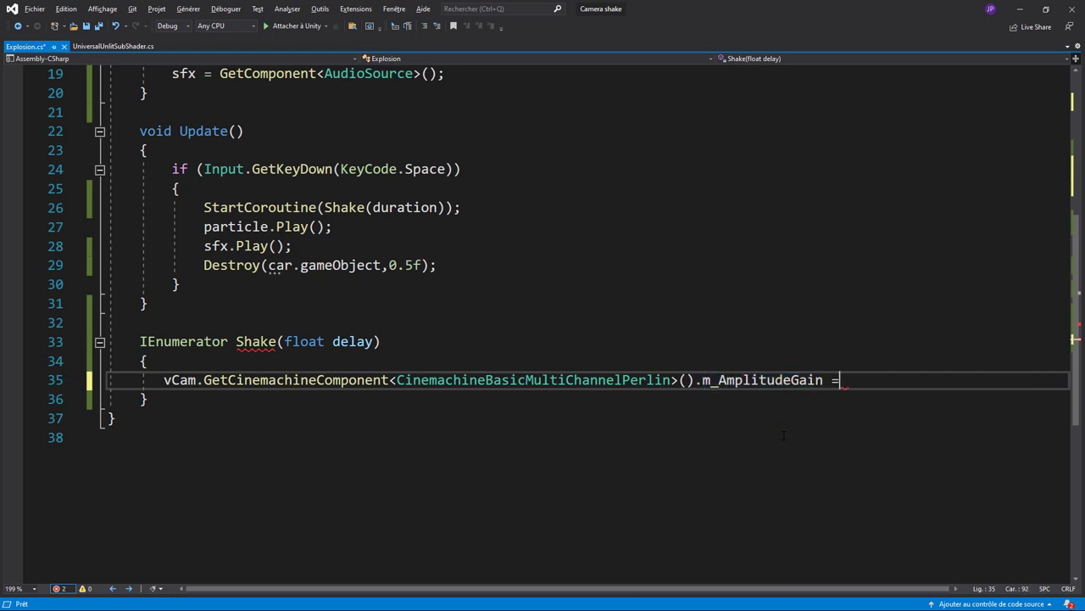
{"action": "type", "text": " amplitude"}
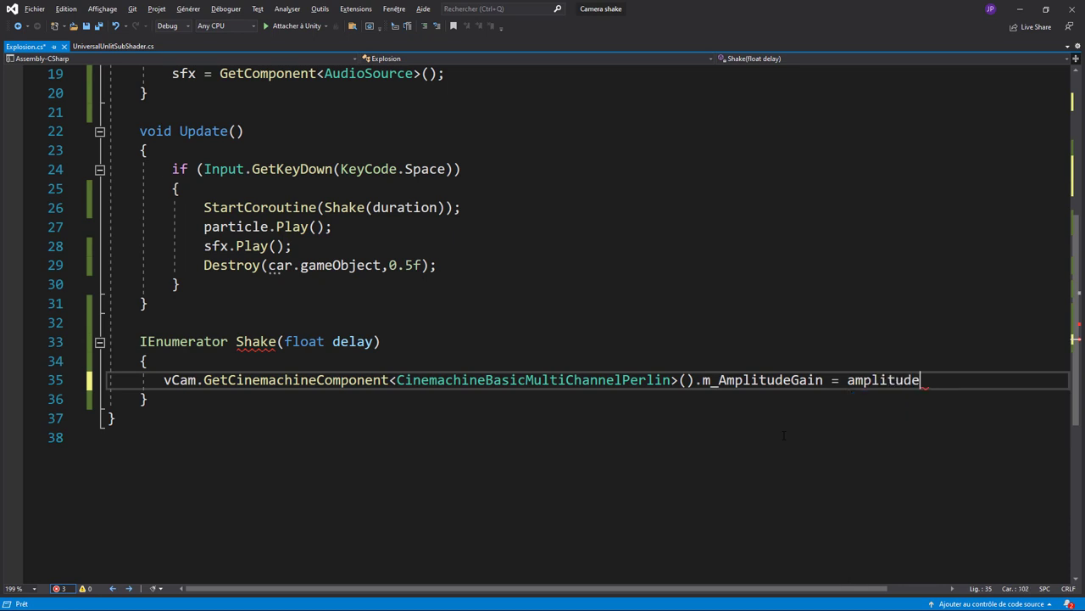
{"action": "type", "text": ";"}
{"action": "key", "text": "Return"}
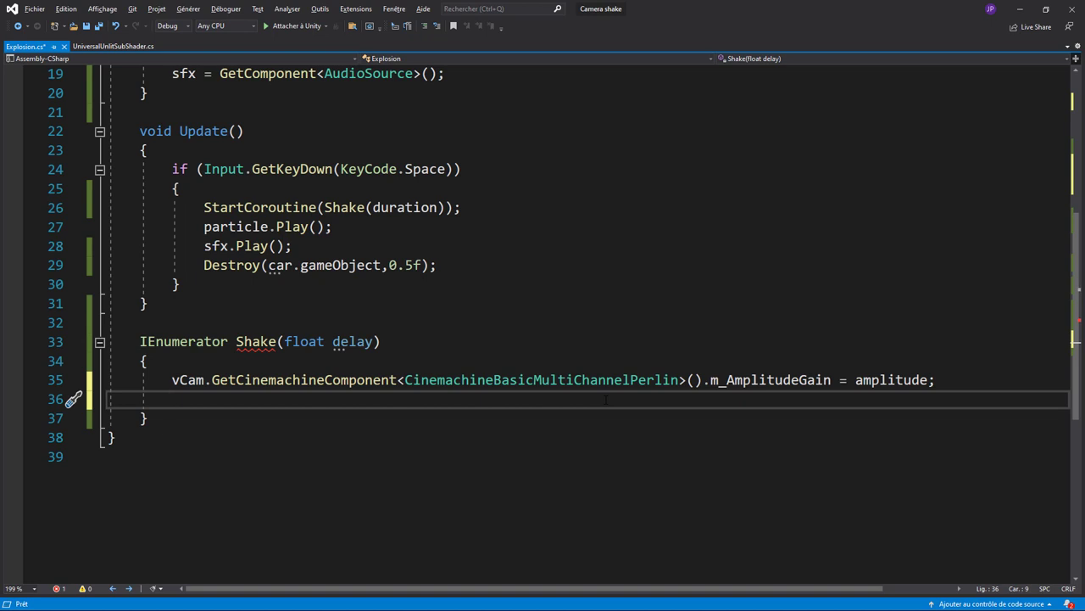
- Add 'yield return new WaitForSeconds(delay);' after the amplitude gain line
{"action": "type", "text": "y"}
{"action": "type", "text": "ie"}
{"action": "key", "text": "BackSpace"}
{"action": "key", "text": "BackSpace"}
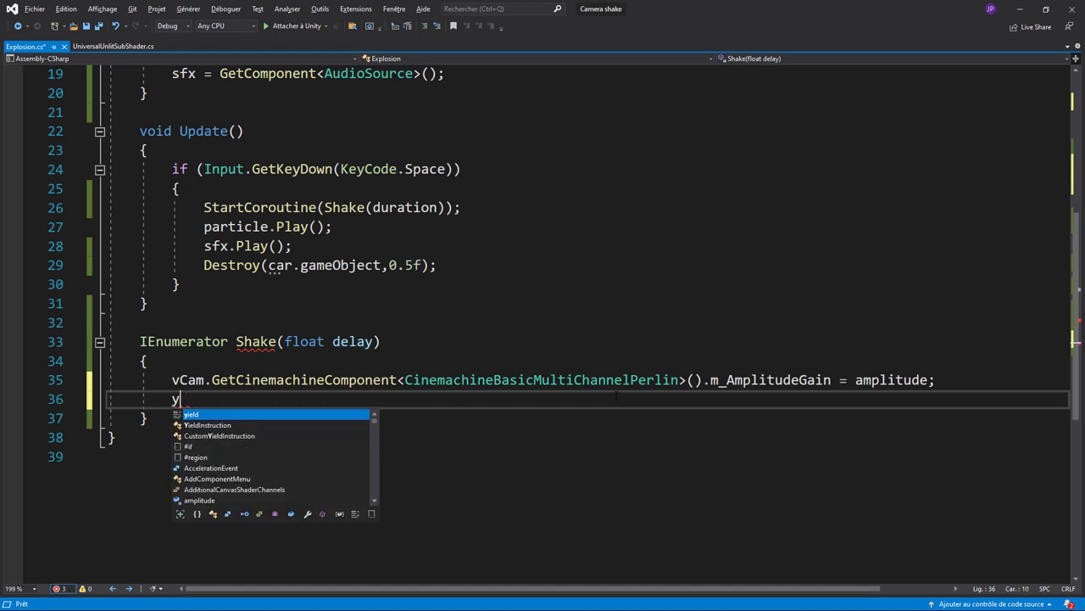
{"action": "type", "text": "iel"}
{"action": "key", "text": "Tab"}
{"action": "type", "text": "re"}
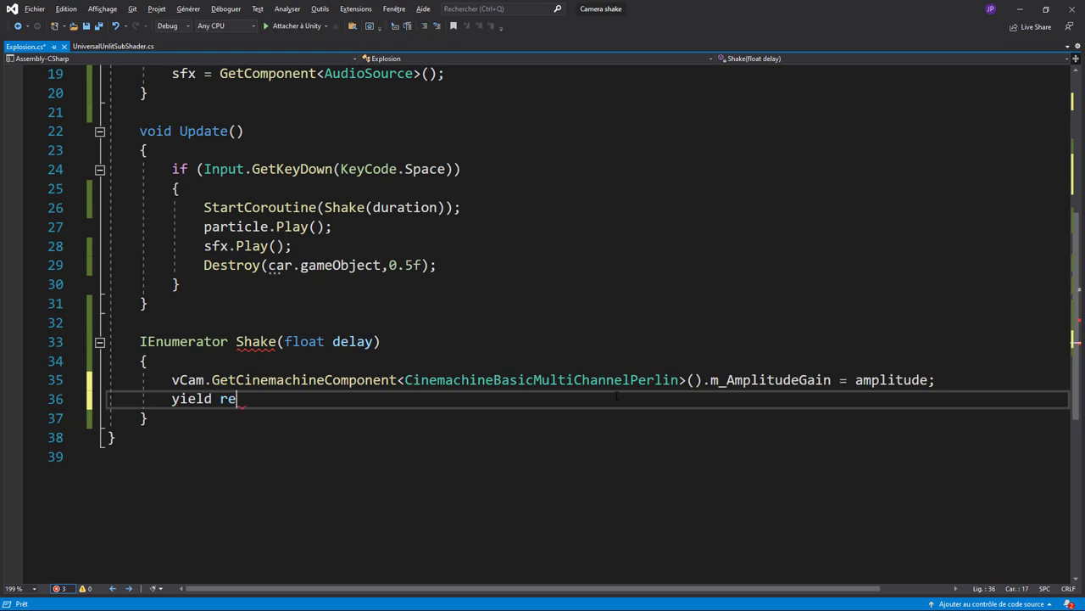
{"action": "type", "text": "t"}
{"action": "key", "text": "Tab"}
{"action": "type", "text": "ne"}
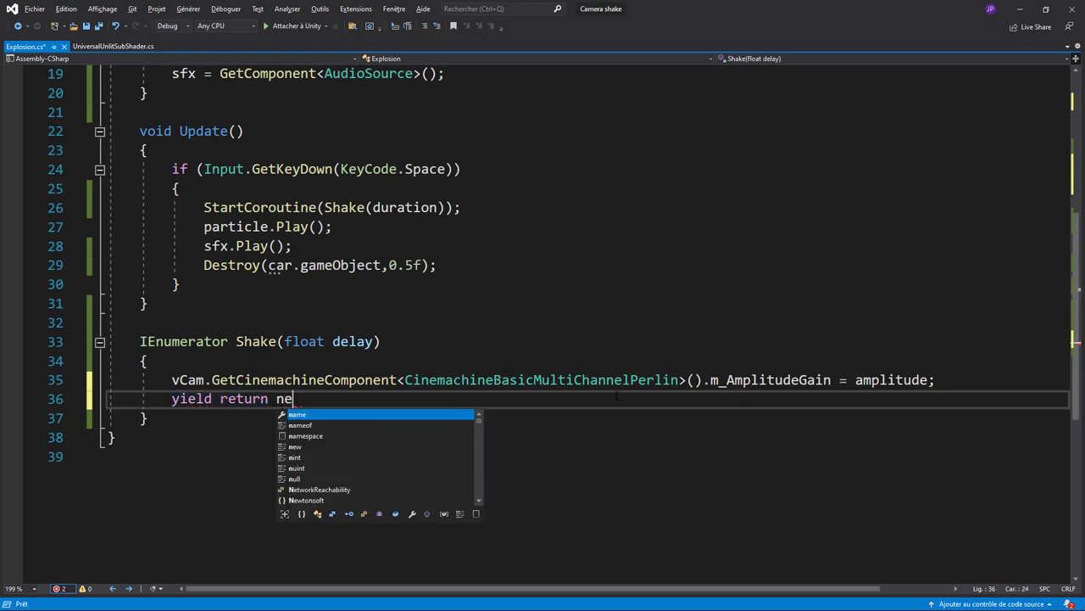
{"action": "type", "text": "w wi"}
{"action": "key", "text": "BackSpace"}
{"action": "key", "text": "BackSpace"}
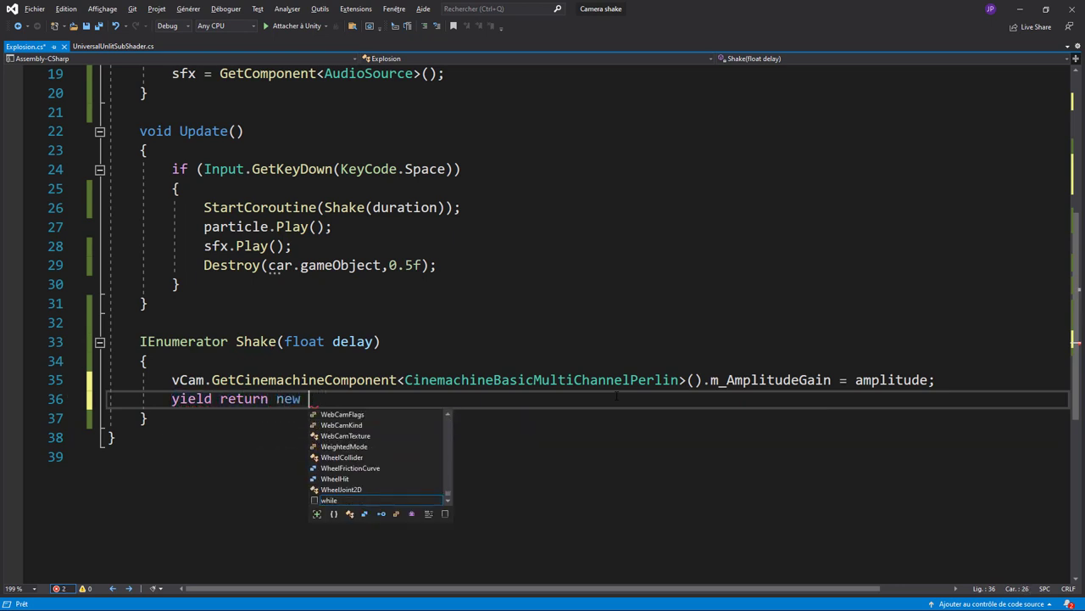
{"action": "type", "text": "wai"}
{"action": "key", "text": "Tab"}
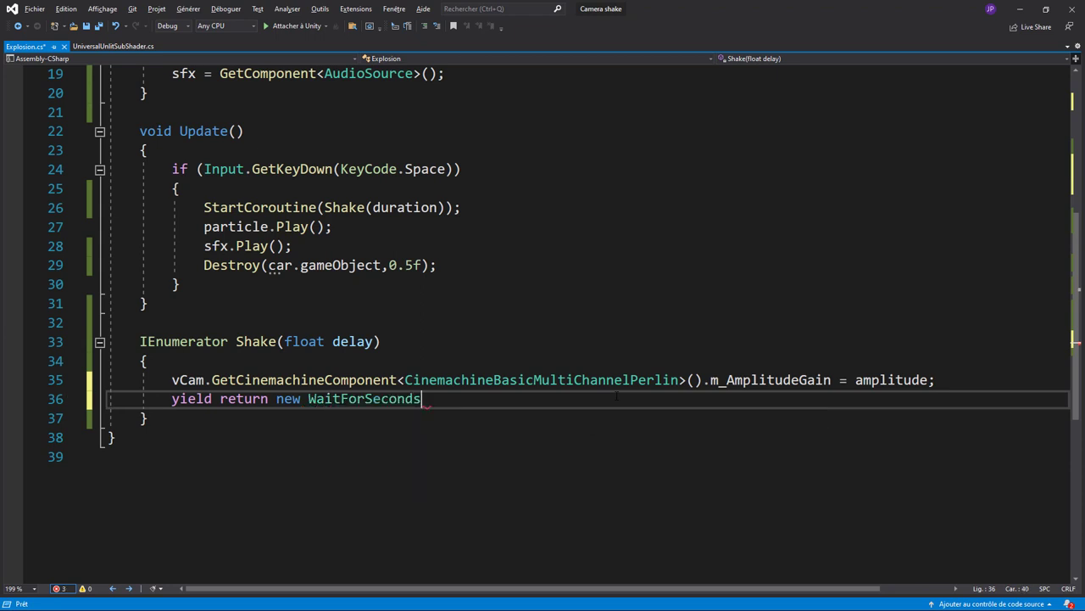
{"action": "type", "text": "(delay"}
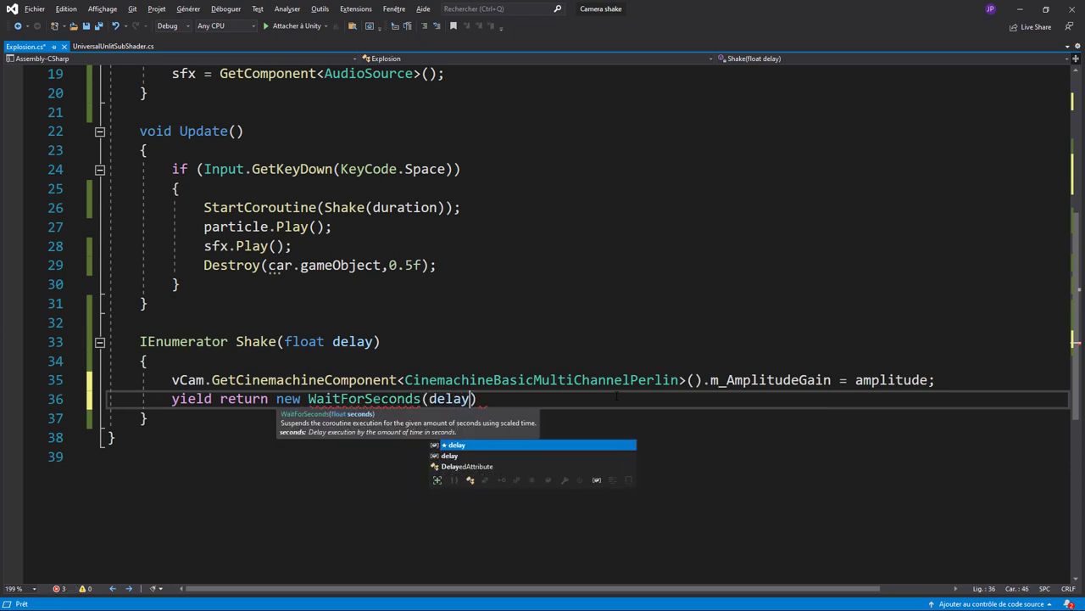
{"action": "type", "text": ");"}
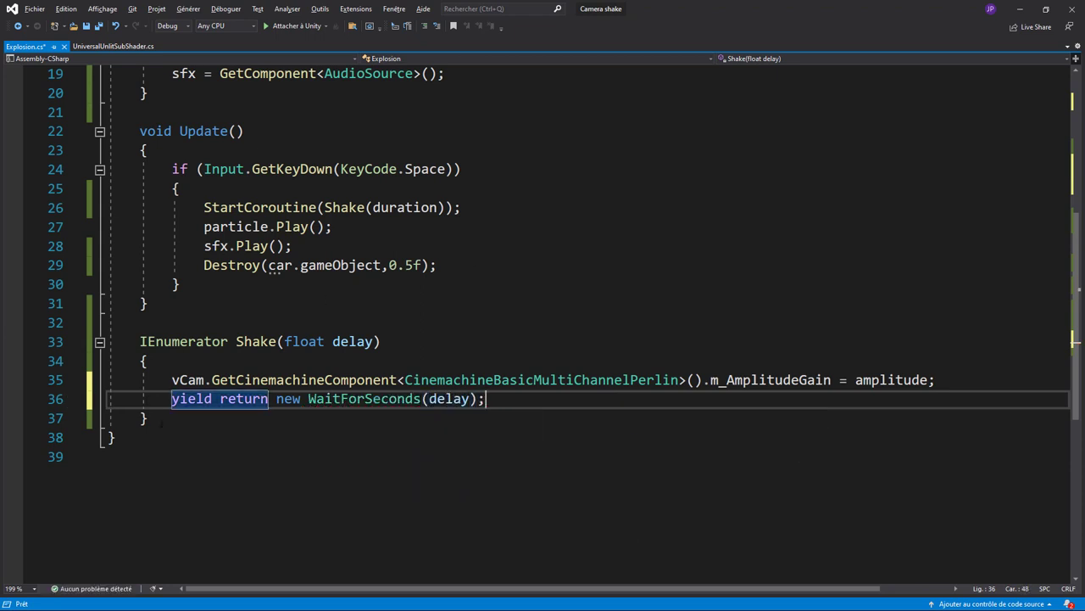
- Duplicate the gain line below the wait, set its value to 0, and save the script
{"action": "left_click_drag", "start_coordinate": [166, 380], "coordinate": [936, 380]}
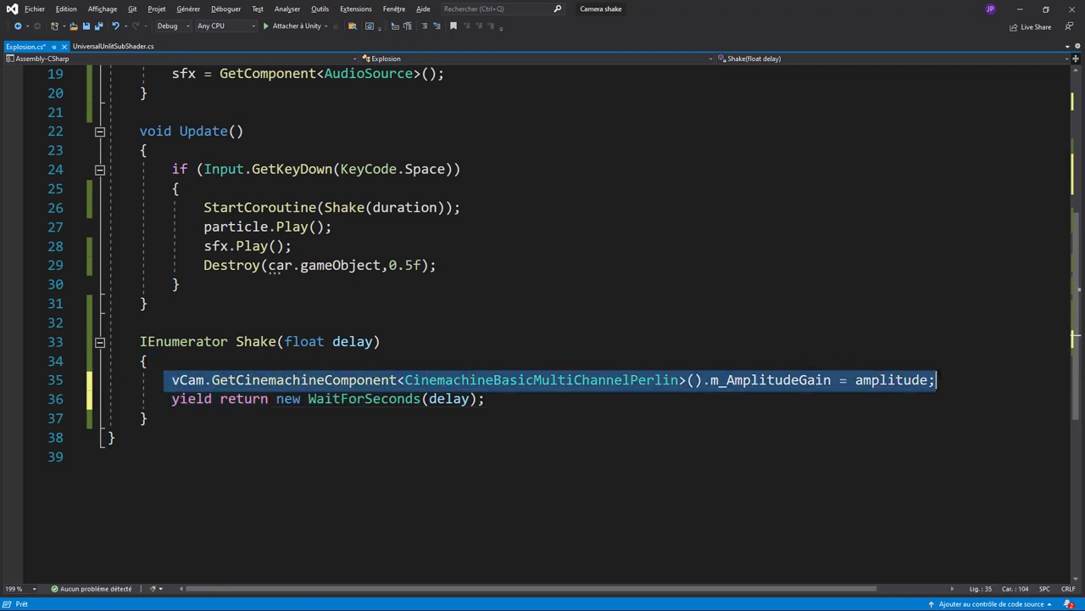
{"action": "key", "text": "ctrl+c"}
{"action": "left_click", "coordinate": [515, 402]}
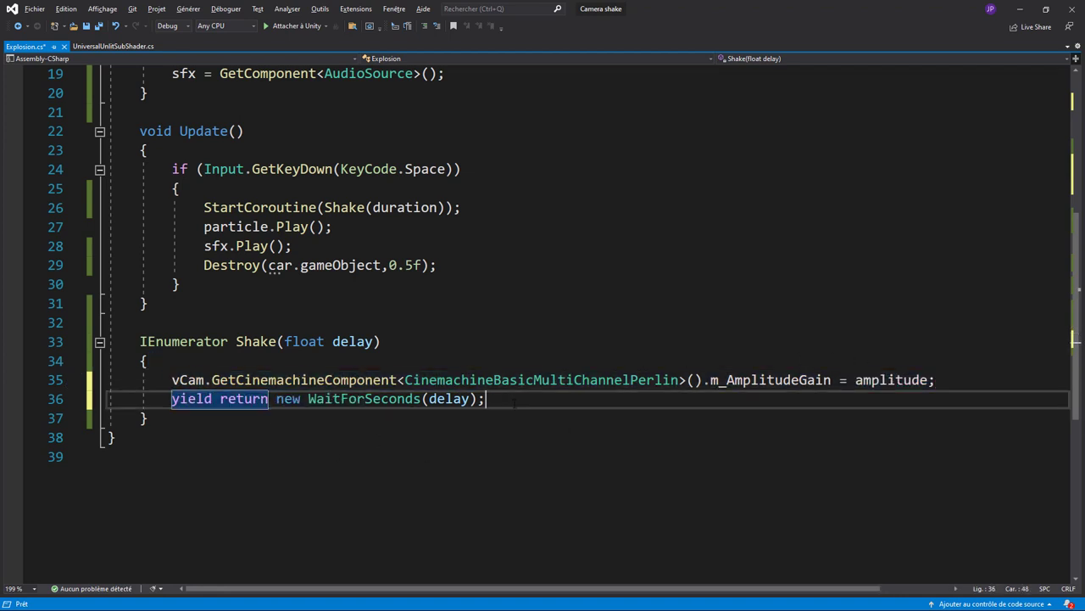
{"action": "key", "text": "Return"}
{"action": "key", "text": "ctrl+v"}
{"action": "double_click", "coordinate": [863, 418]}
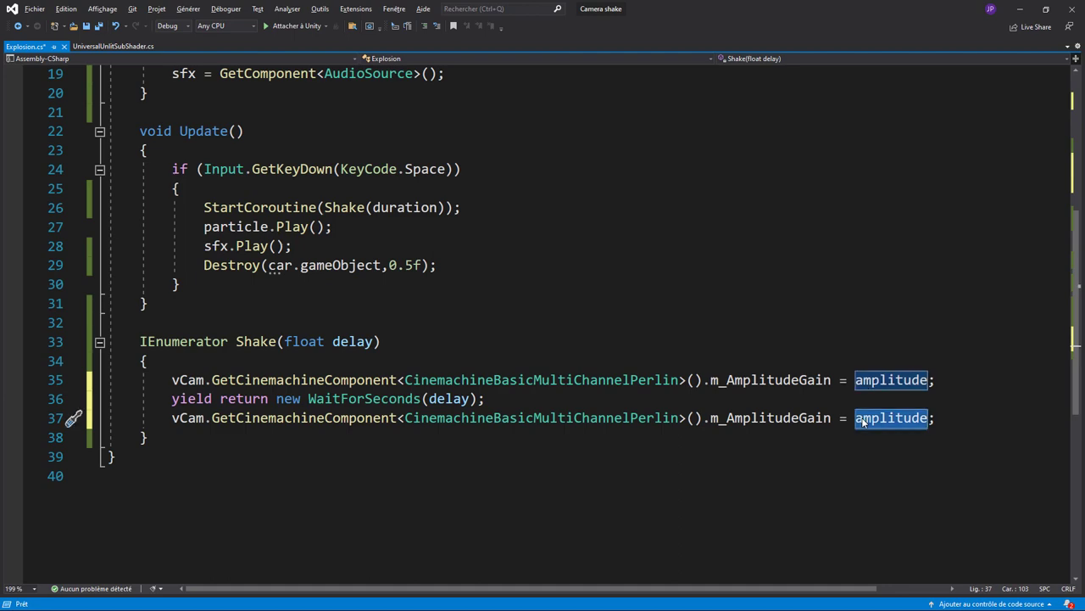
{"action": "type", "text": "0"}
{"action": "key", "text": "ctrl+s"}
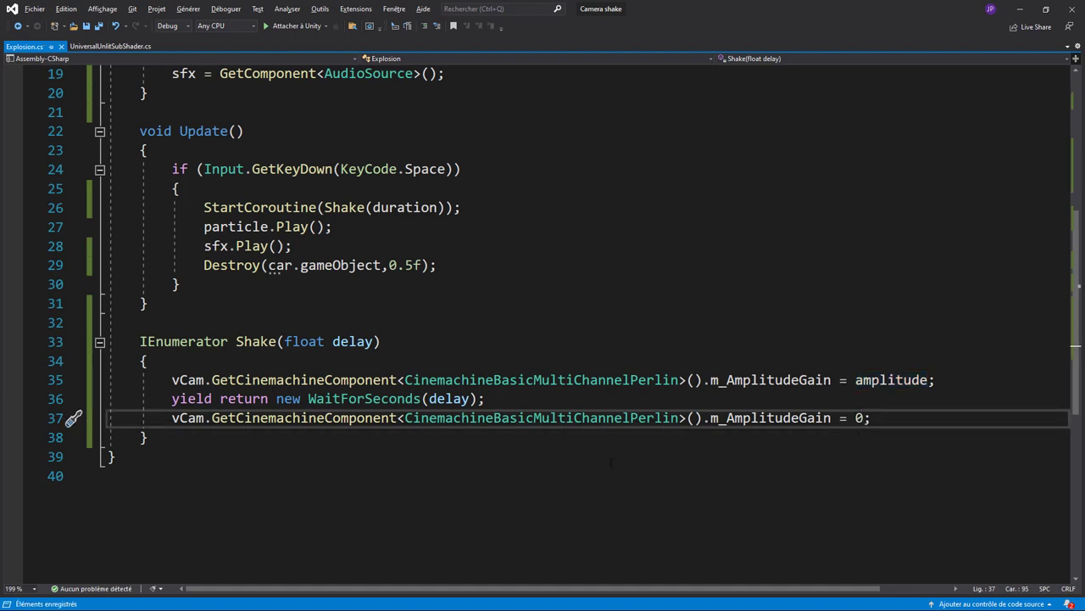
- Check the StartCoroutine call on line 26 and return to Unity for recompiling
{"action": "scroll", "coordinate": [767, 341], "scroll_direction": "up", "scroll_amount": 3}
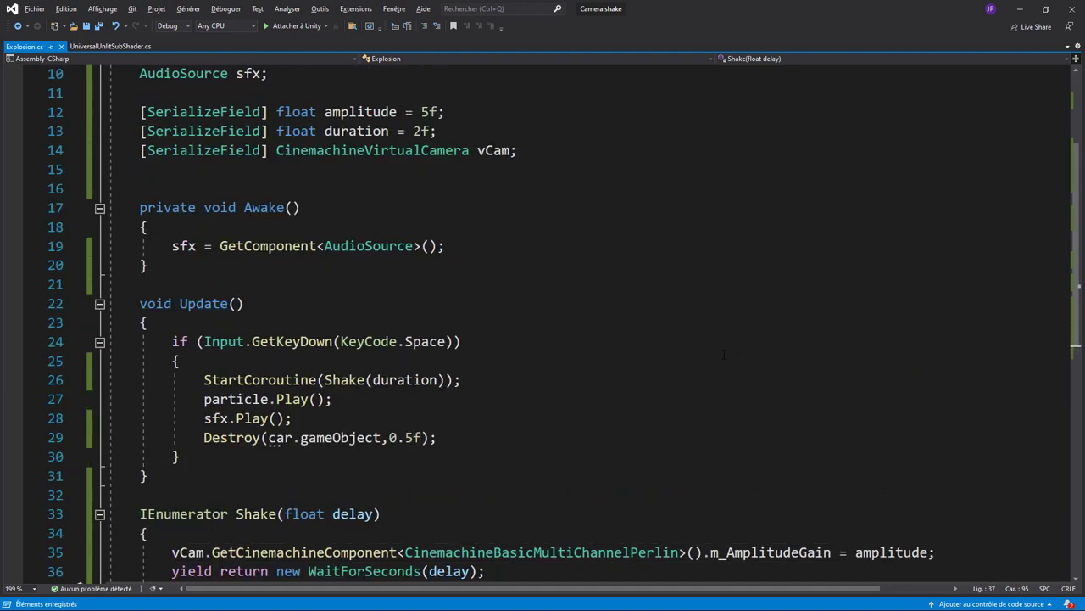
{"action": "scroll", "coordinate": [670, 350], "scroll_direction": "up", "scroll_amount": 1}
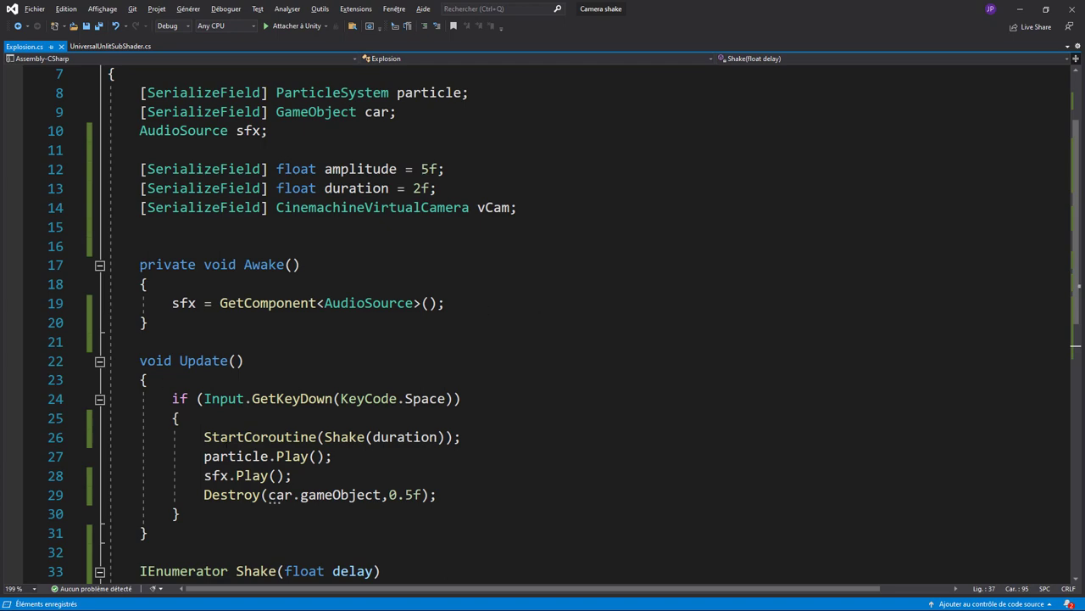
{"action": "double_click", "coordinate": [273, 437]}
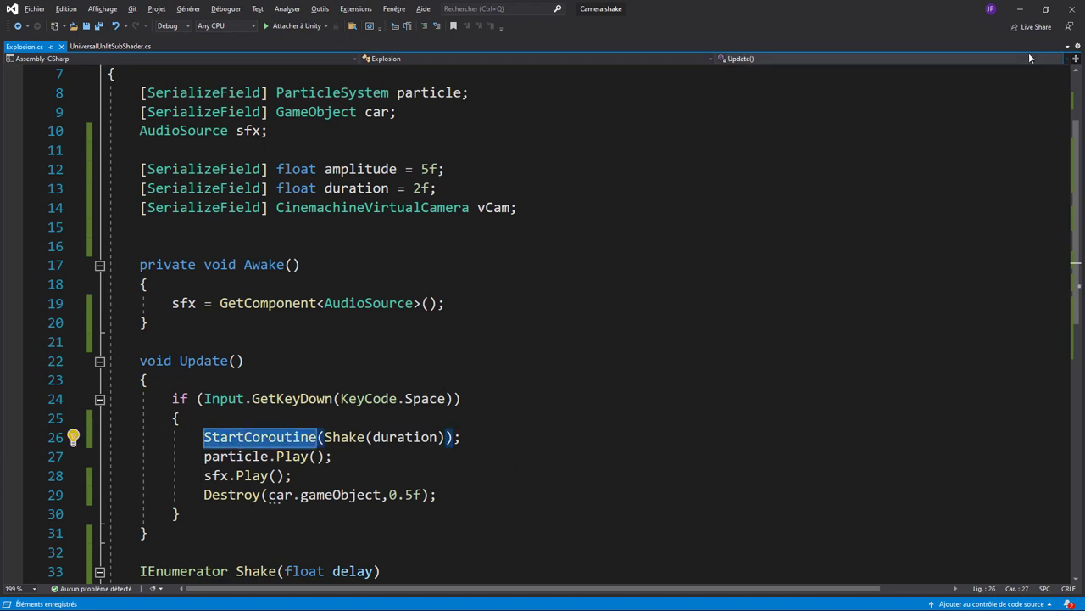
{"action": "left_click", "coordinate": [1022, 7]}
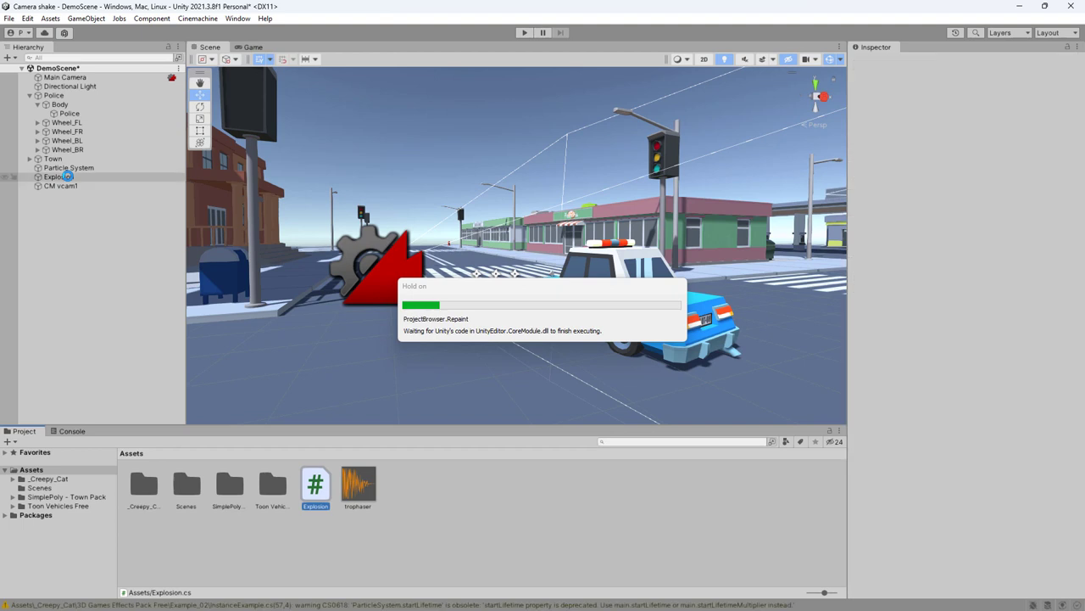
- Set the Explosion component's Duration to 2 and play-test the shake
{"action": "left_click", "coordinate": [66, 176]}
{"action": "mouse_move", "coordinate": [68, 185]}
{"action": "left_mouse_down"}
{"action": "mouse_move", "coordinate": [117, 209]}
{"action": "mouse_move", "coordinate": [1009, 214]}
{"action": "left_mouse_up"}
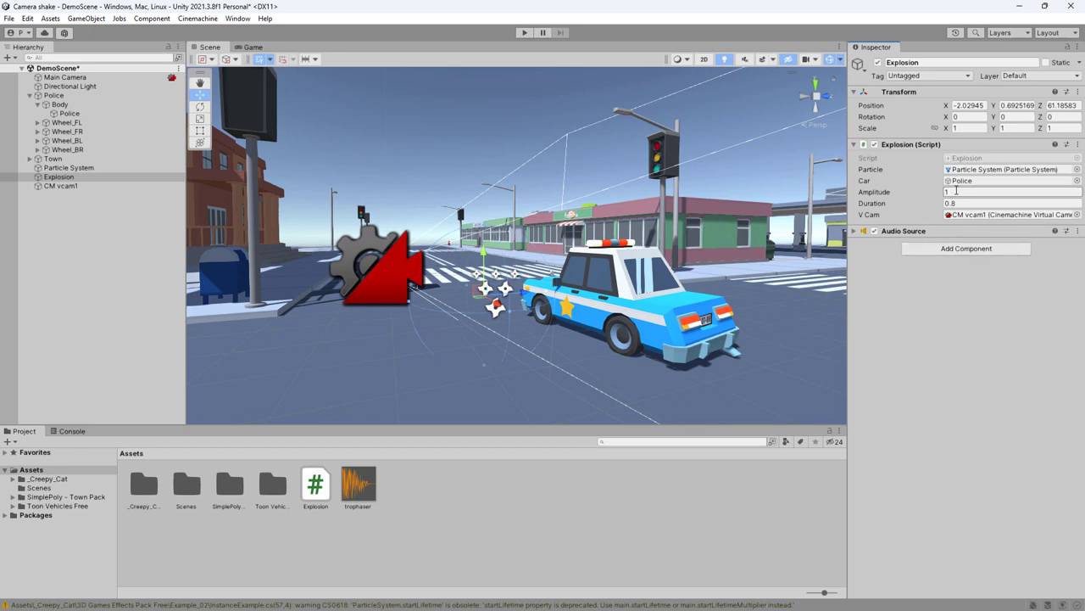
{"action": "left_click", "coordinate": [903, 206]}
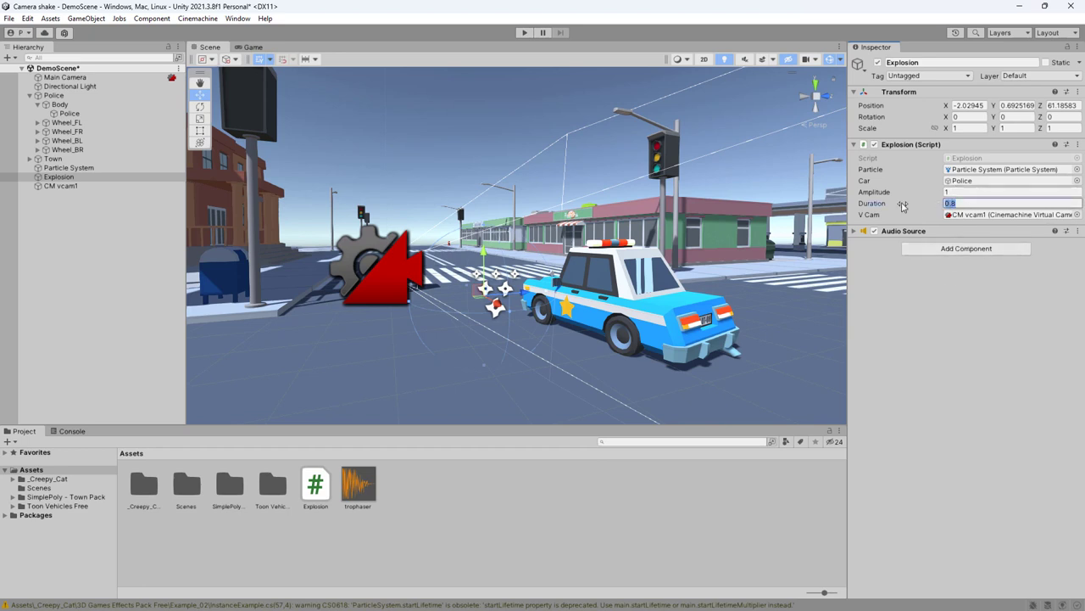
{"action": "type", "text": "2"}
{"action": "left_click", "coordinate": [905, 192]}
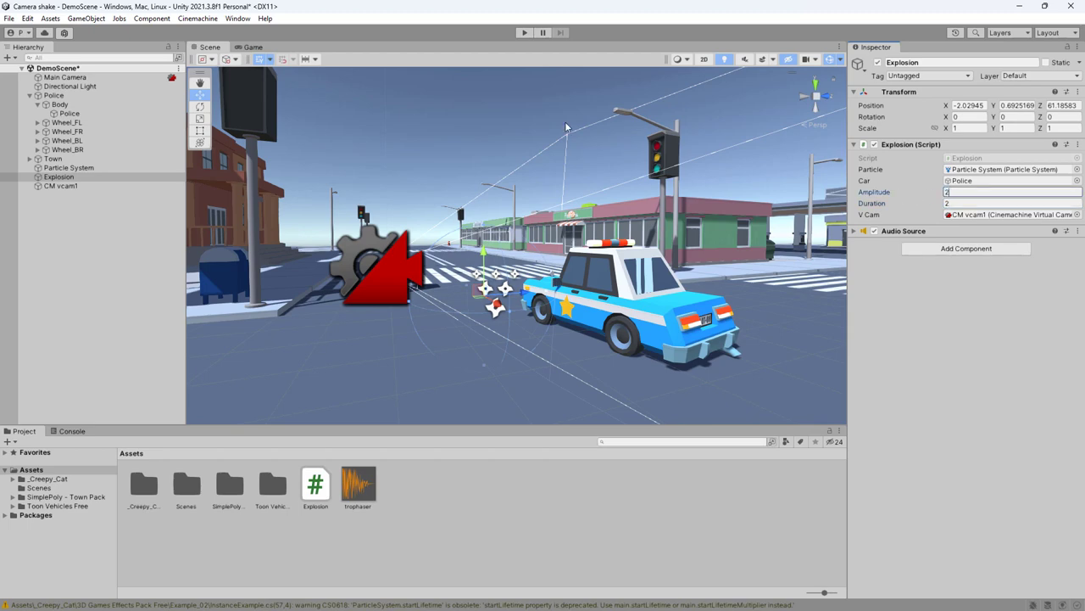
{"action": "left_click", "coordinate": [524, 32]}
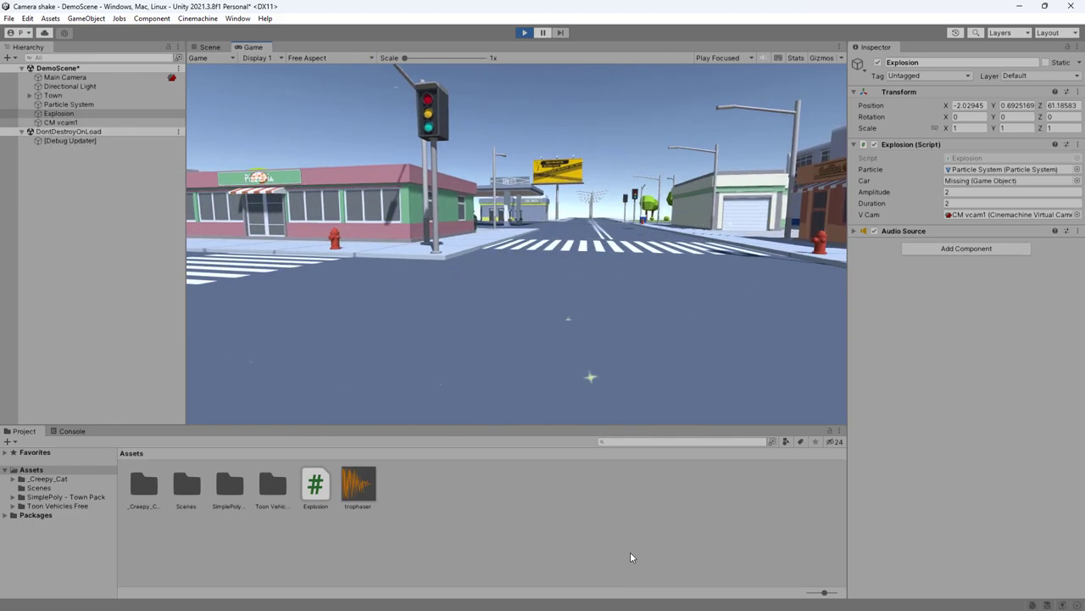
{"action": "left_click", "coordinate": [520, 32]}
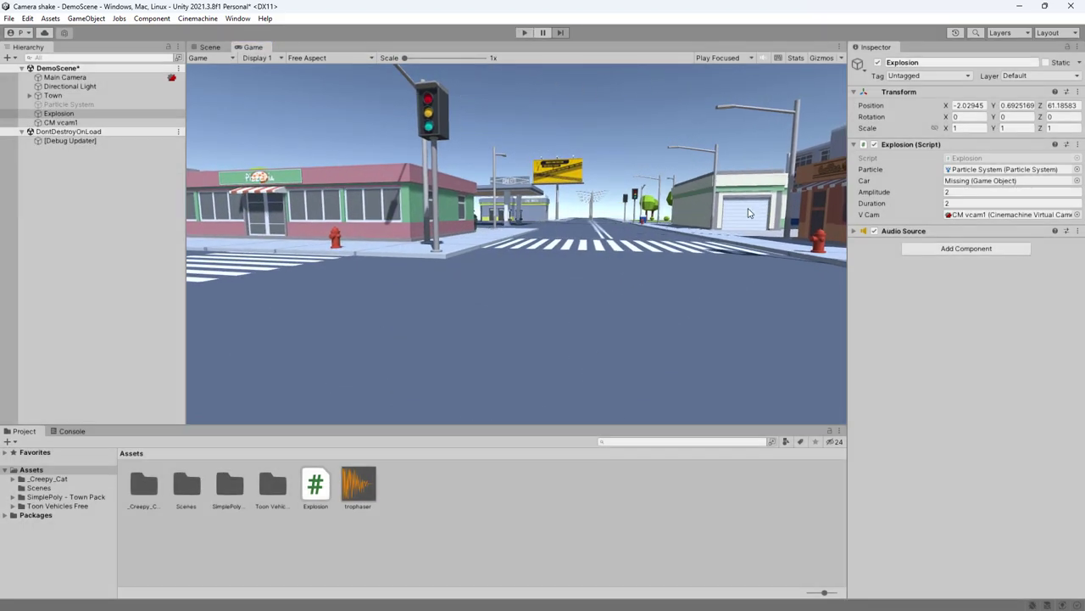
- Change Duration to 1 and Amplitude to 3, then play-test again
{"action": "left_click", "coordinate": [924, 204]}
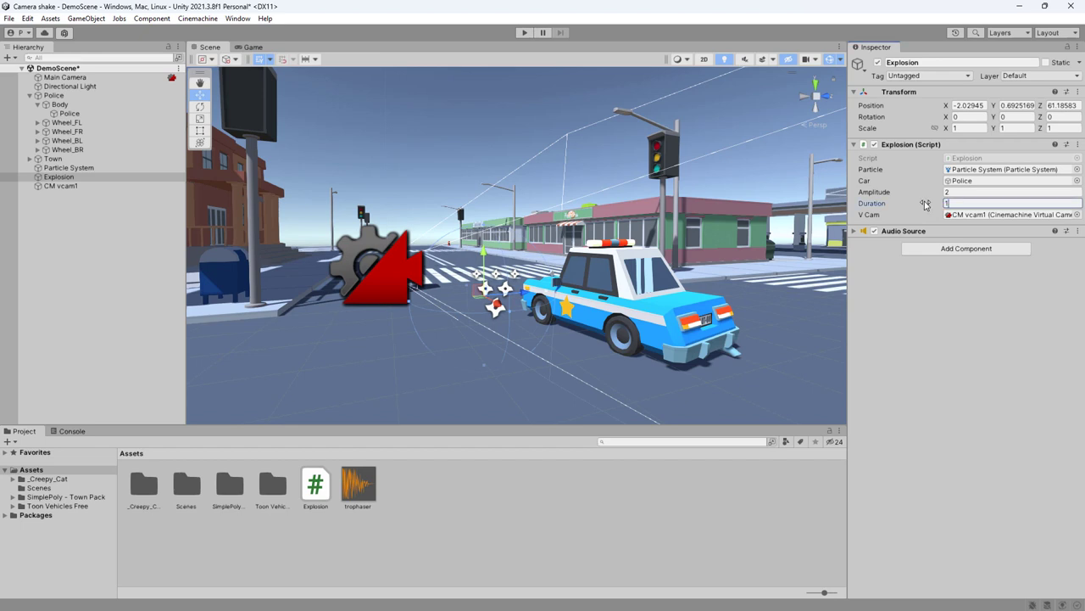
{"action": "left_click", "coordinate": [948, 193]}
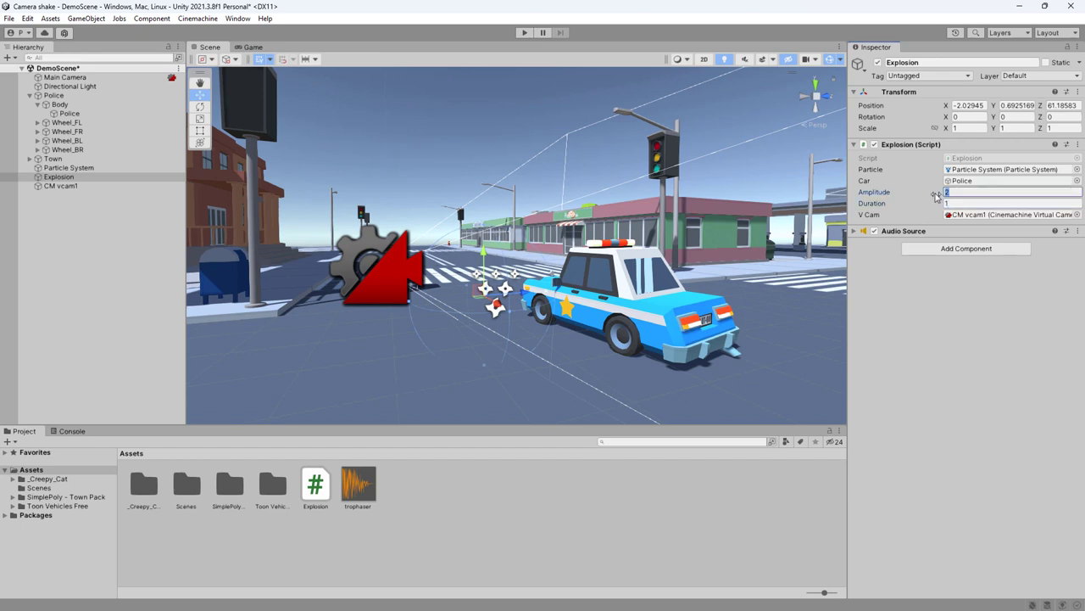
{"action": "type", "text": "3"}
{"action": "left_click", "coordinate": [523, 33]}
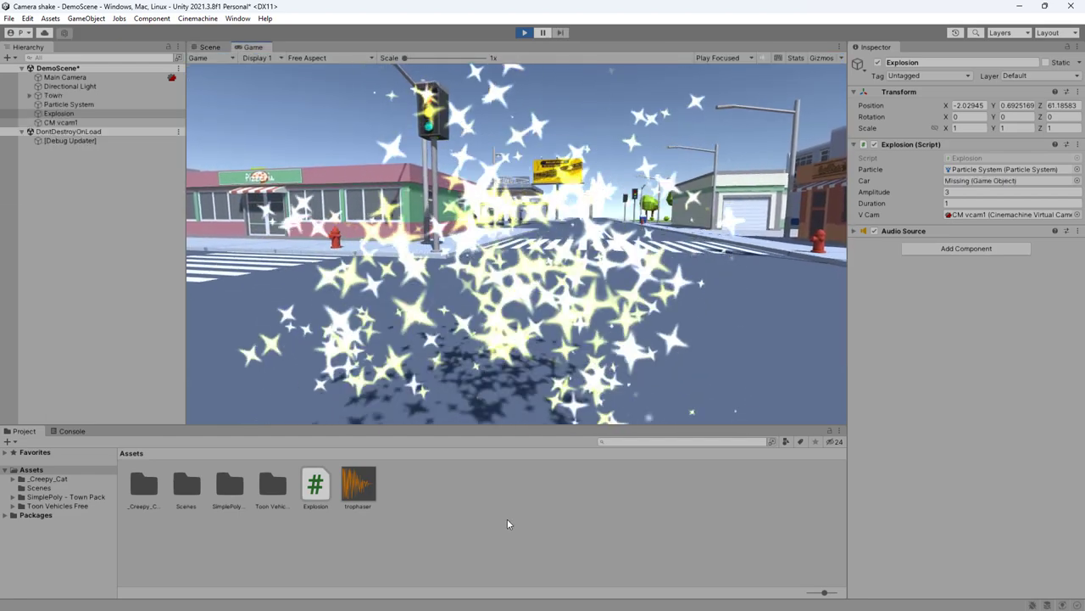
{"action": "left_click", "coordinate": [525, 33]}
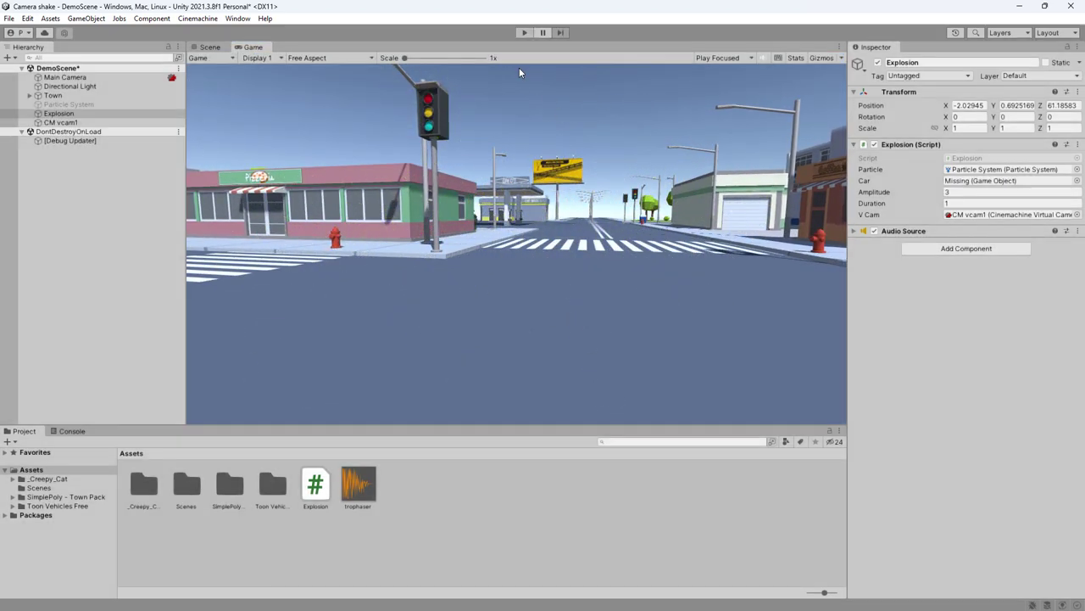
- Set CM vcam1's noise Frequency Gain to 20 and play-test it
{"action": "left_click", "coordinate": [98, 187]}
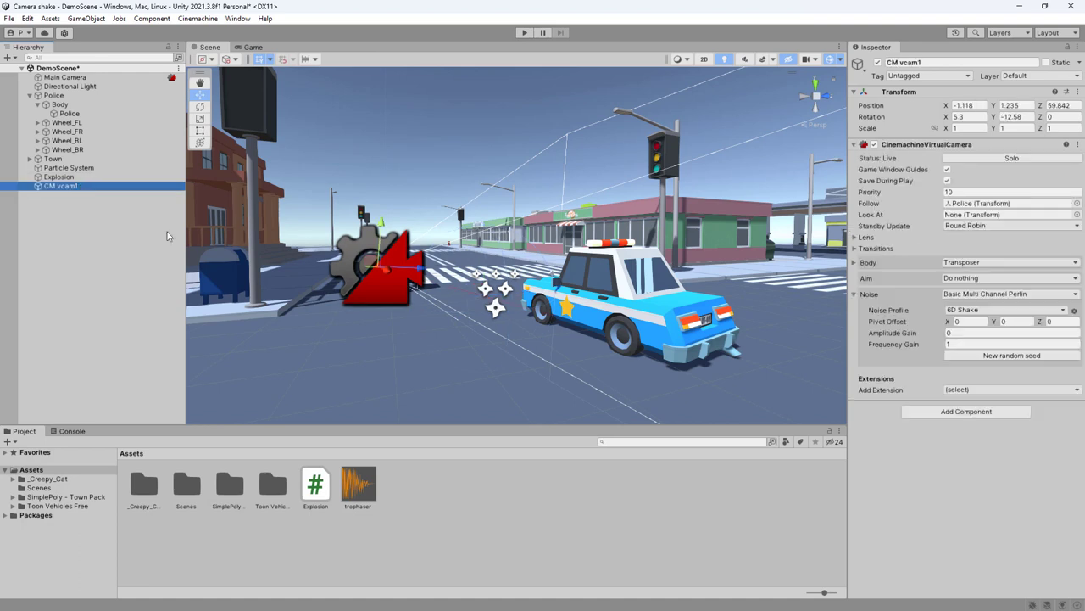
{"action": "left_click", "coordinate": [952, 345]}
{"action": "type", "text": "2"}
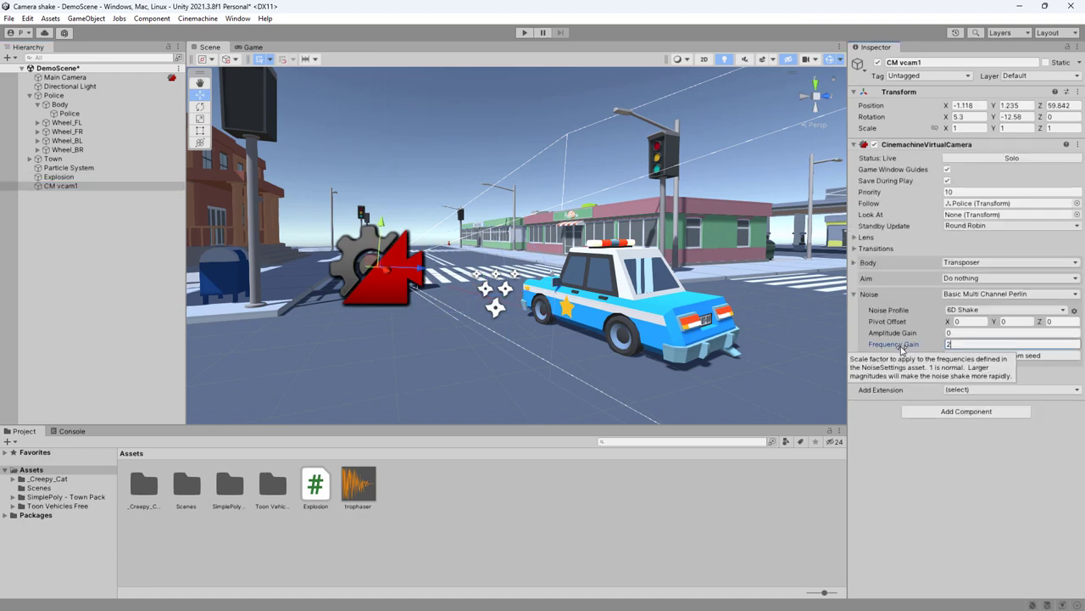
{"action": "type", "text": "0"}
{"action": "left_click", "coordinate": [524, 32]}
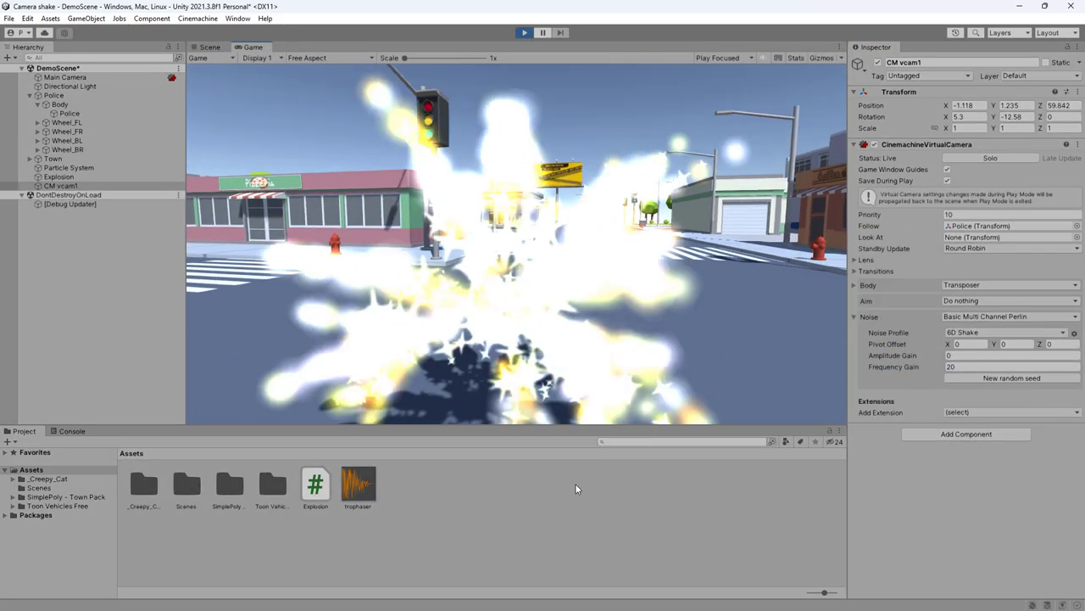
{"action": "left_click", "coordinate": [526, 32]}
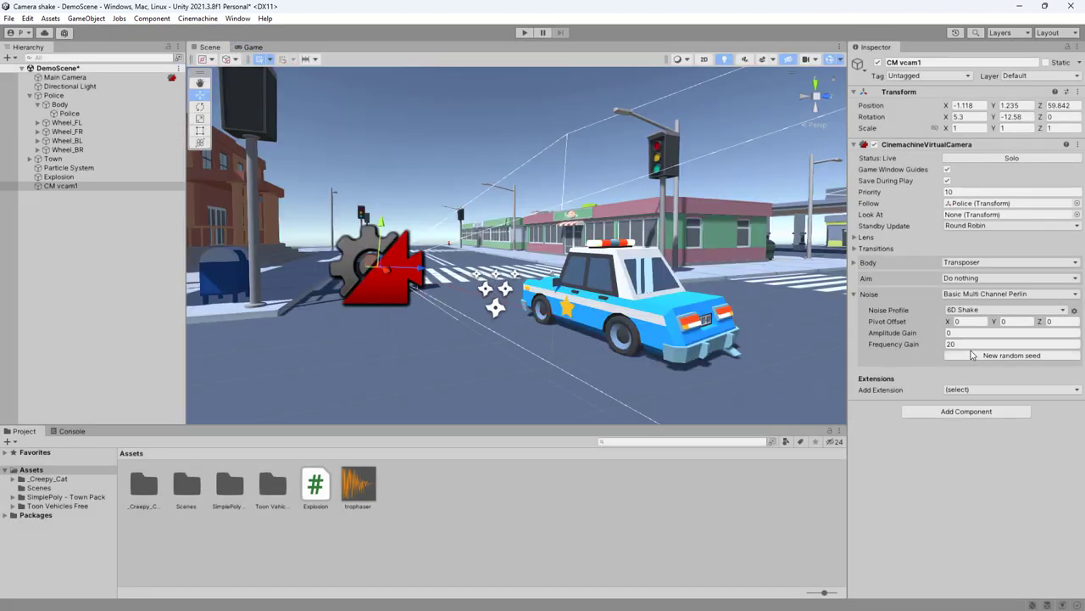
- Lower Frequency Gain to 10, enable Play Maximized in the Game view, and play-test
{"action": "left_click", "coordinate": [967, 345]}
{"action": "type", "text": "10"}
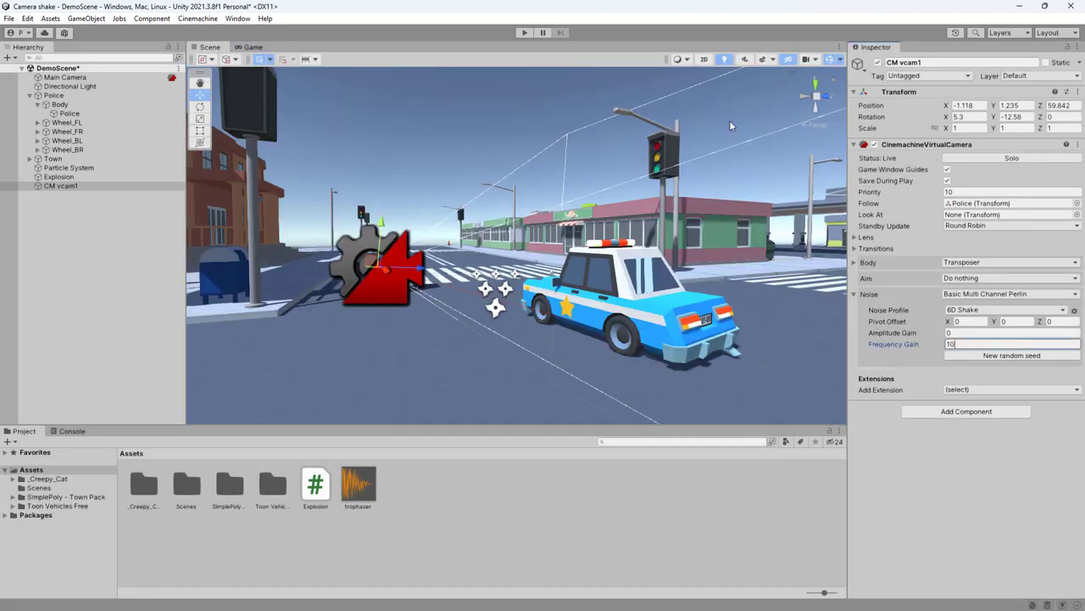
{"action": "left_click", "coordinate": [254, 48]}
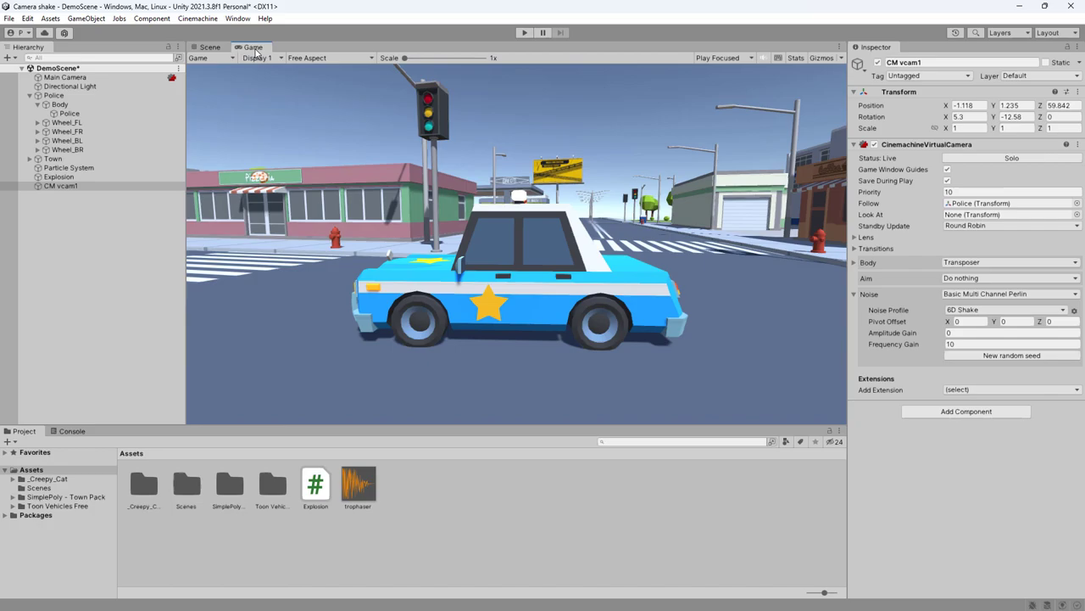
{"action": "left_click", "coordinate": [715, 57]}
{"action": "left_click", "coordinate": [737, 82]}
{"action": "left_click", "coordinate": [524, 32]}
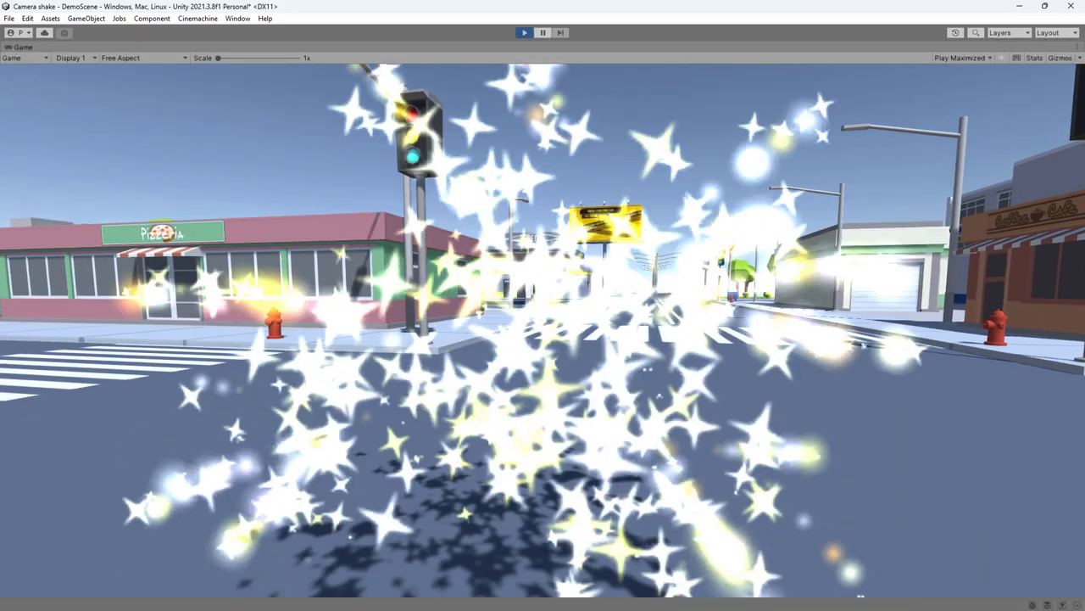
{"action": "left_click", "coordinate": [524, 32]}
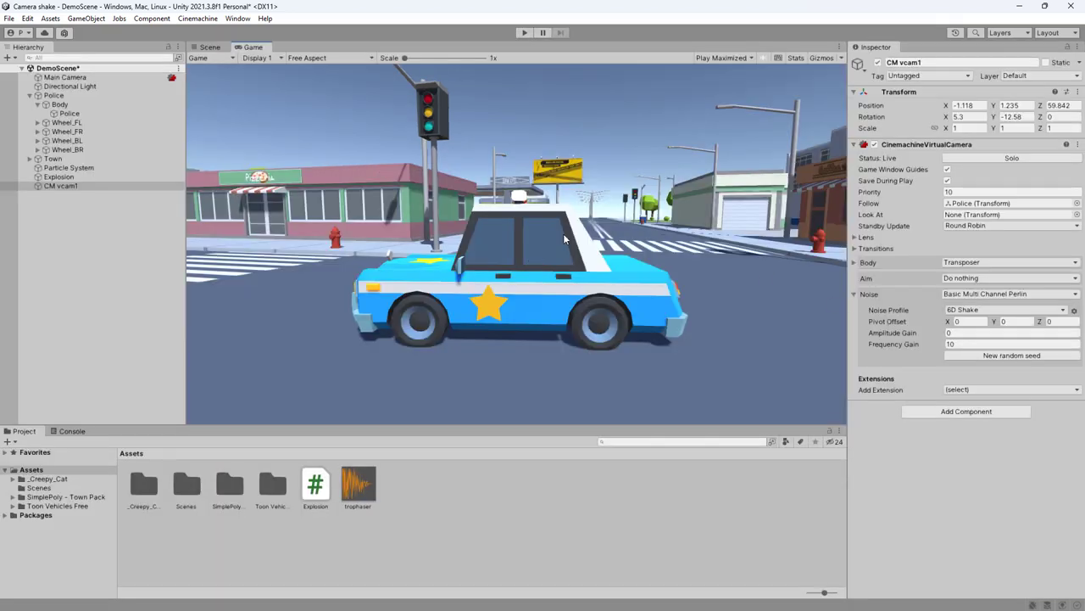
- Set the Explosion shake Duration to 0.9 and play-test it
{"action": "left_click", "coordinate": [61, 177]}
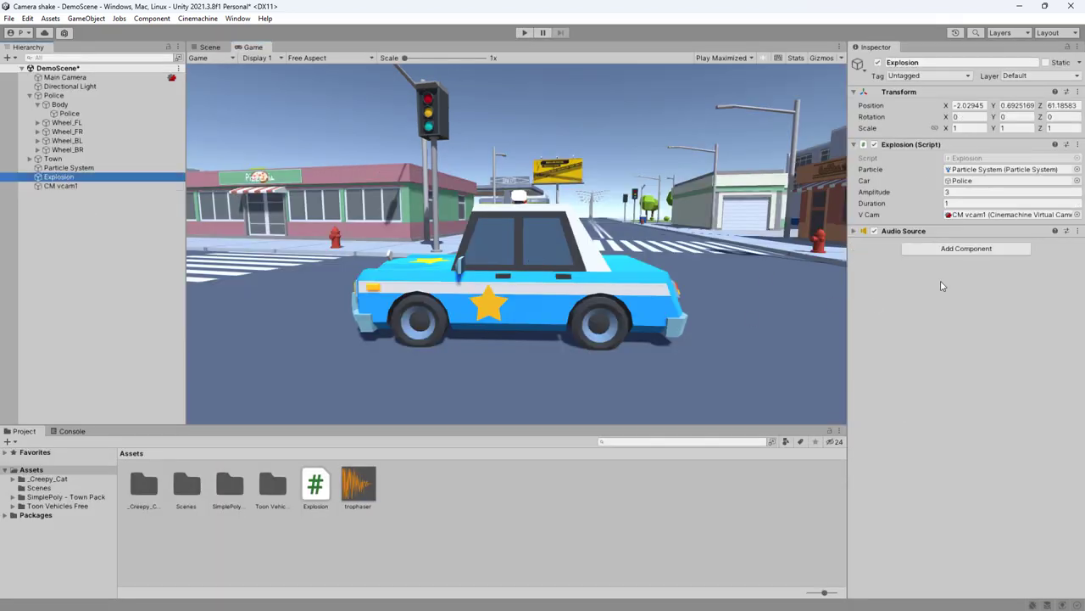
{"action": "left_click", "coordinate": [953, 203]}
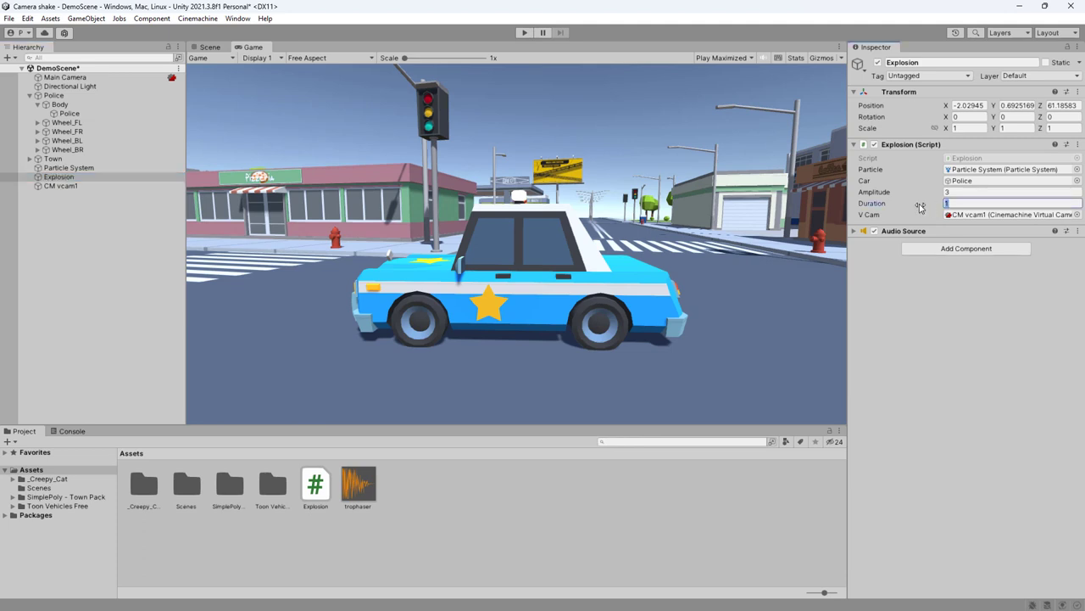
{"action": "type", "text": "0.9"}
{"action": "left_click", "coordinate": [901, 193]}
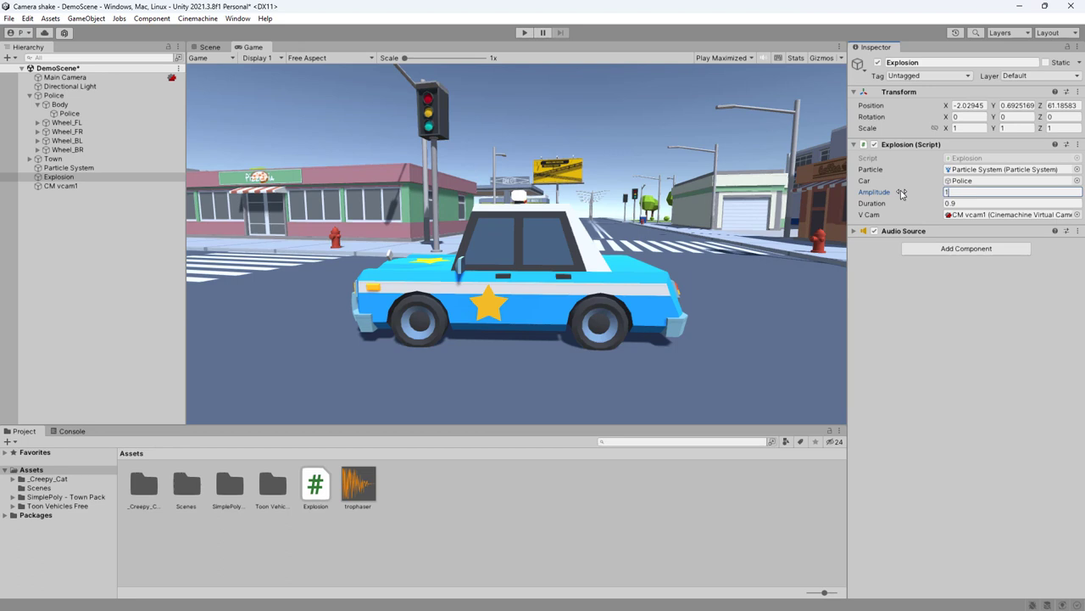
{"action": "left_click", "coordinate": [523, 33]}
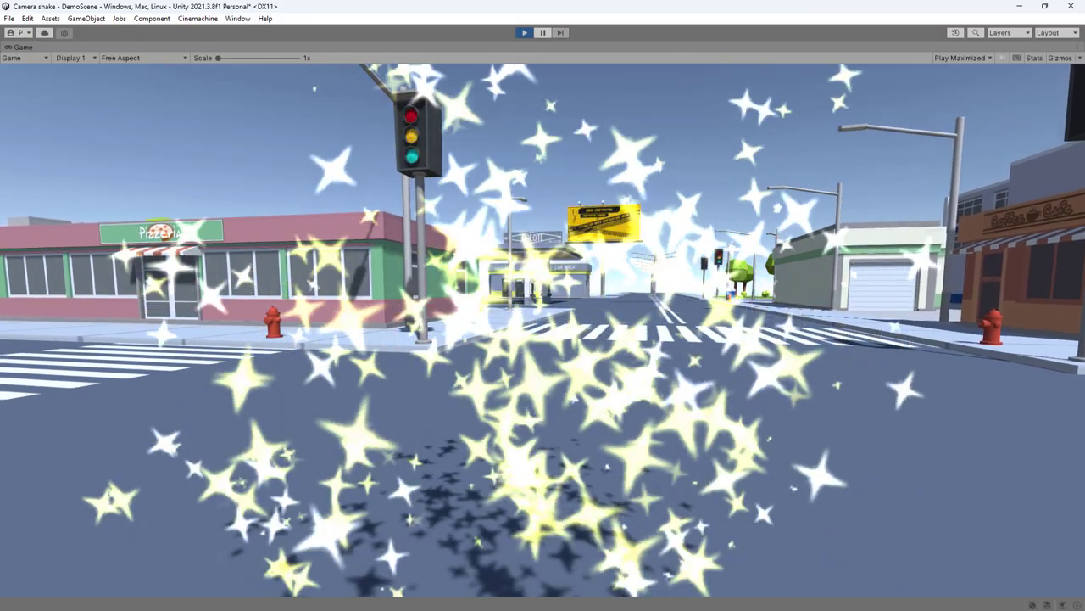
{"action": "left_click", "coordinate": [524, 32]}
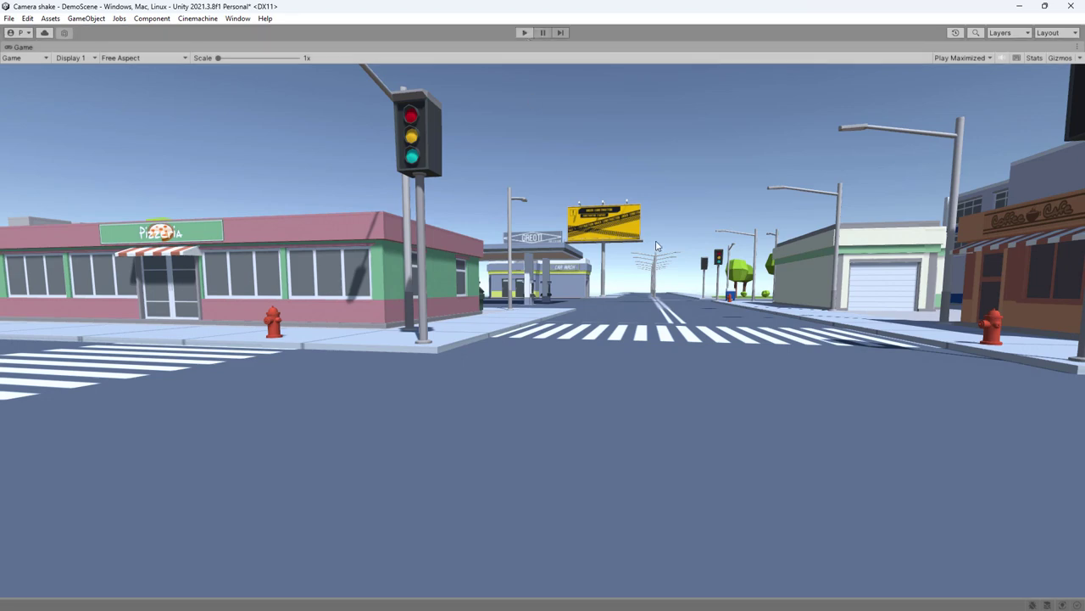
- Adjust the Amplitude value to 3 and run another play test
{"action": "left_click", "coordinate": [923, 193]}
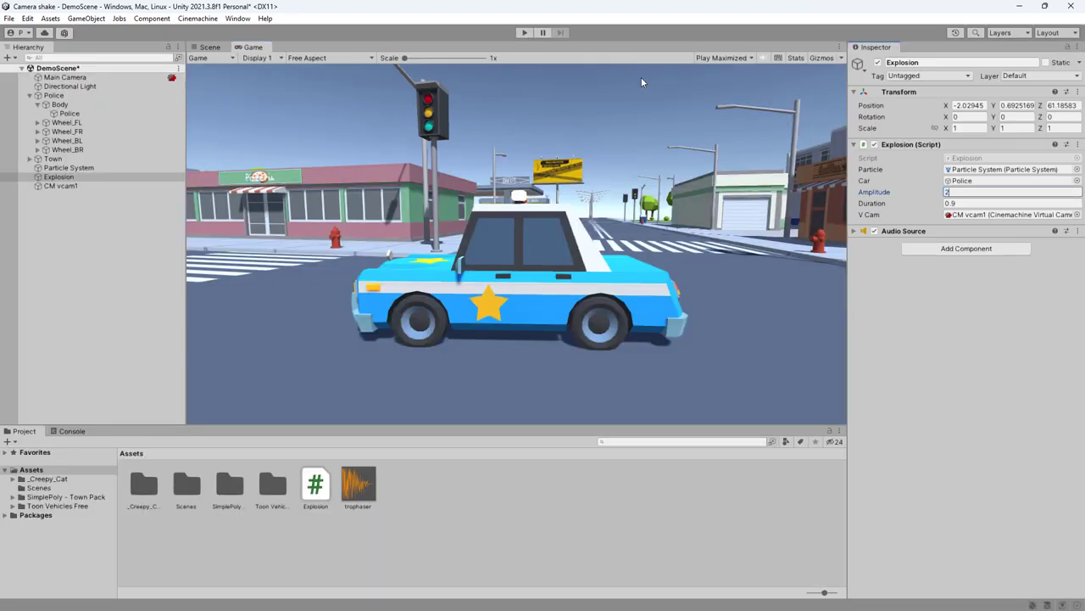
{"action": "left_click", "coordinate": [914, 193]}
{"action": "left_click", "coordinate": [524, 32]}
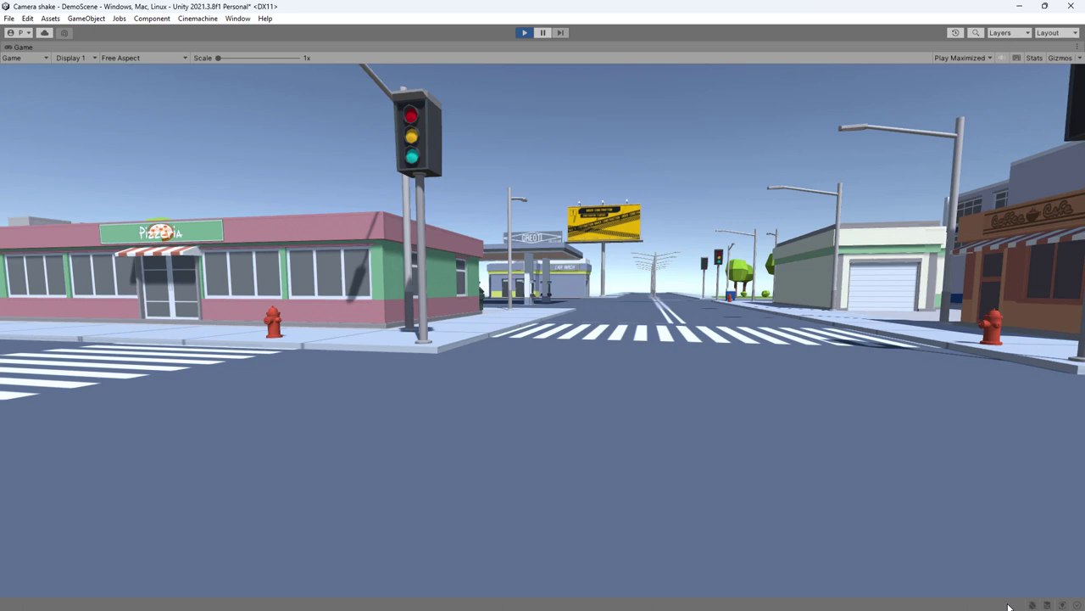
{"action": "left_click", "coordinate": [524, 33]}
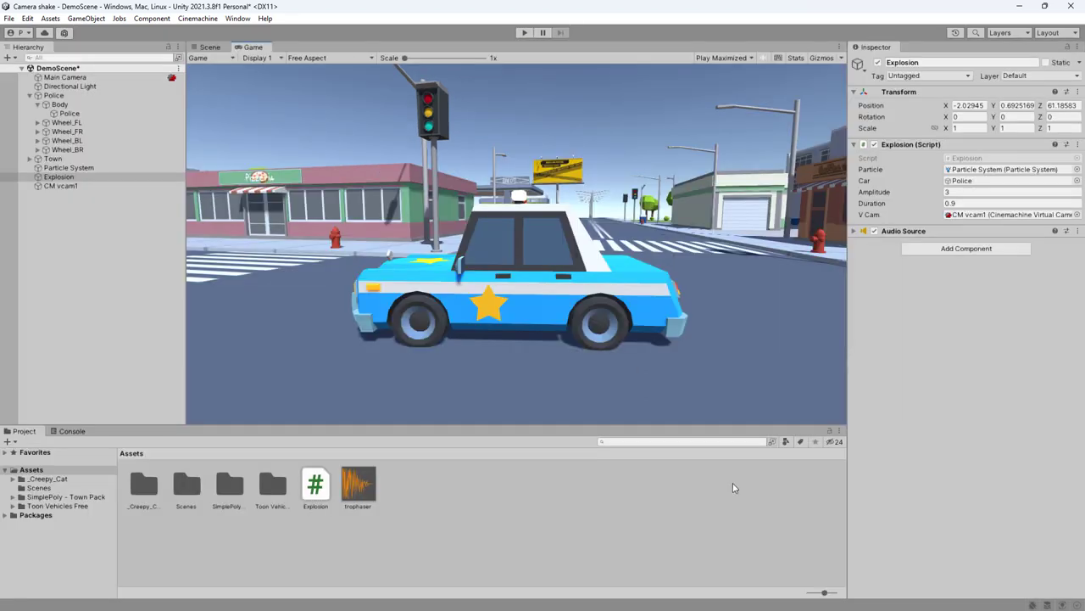